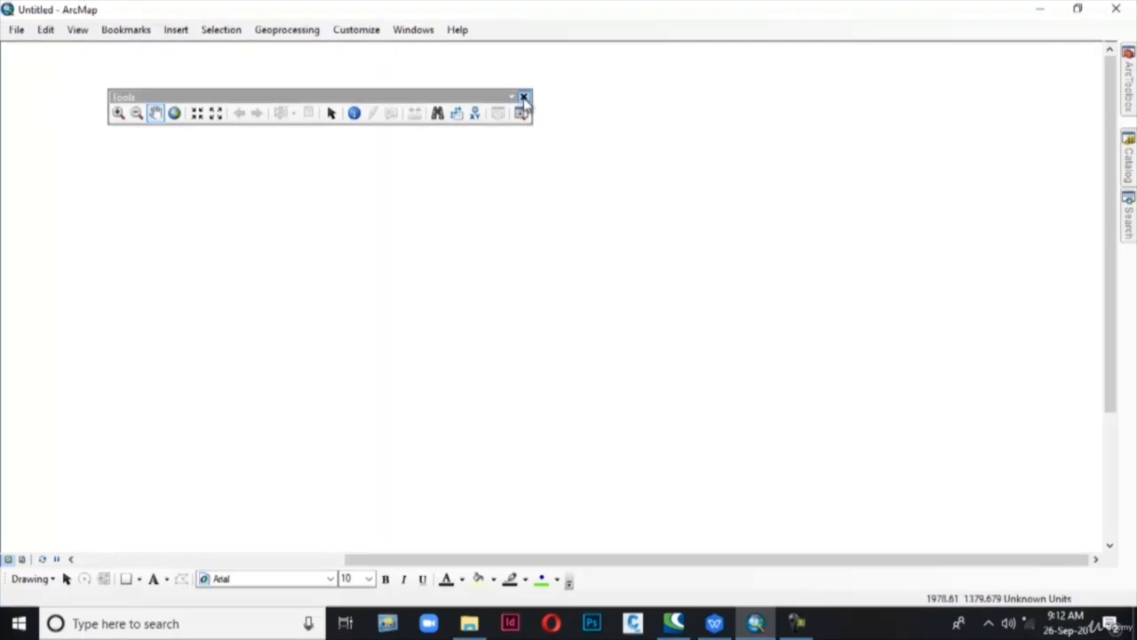
Step: Close the floating Tools toolbar and the docked ArcToolbox, Catalog and Search windows to clear the workspace
{"action": "left_click", "coordinate": [523, 96]}
{"action": "mouse_move", "coordinate": [1129, 80]}
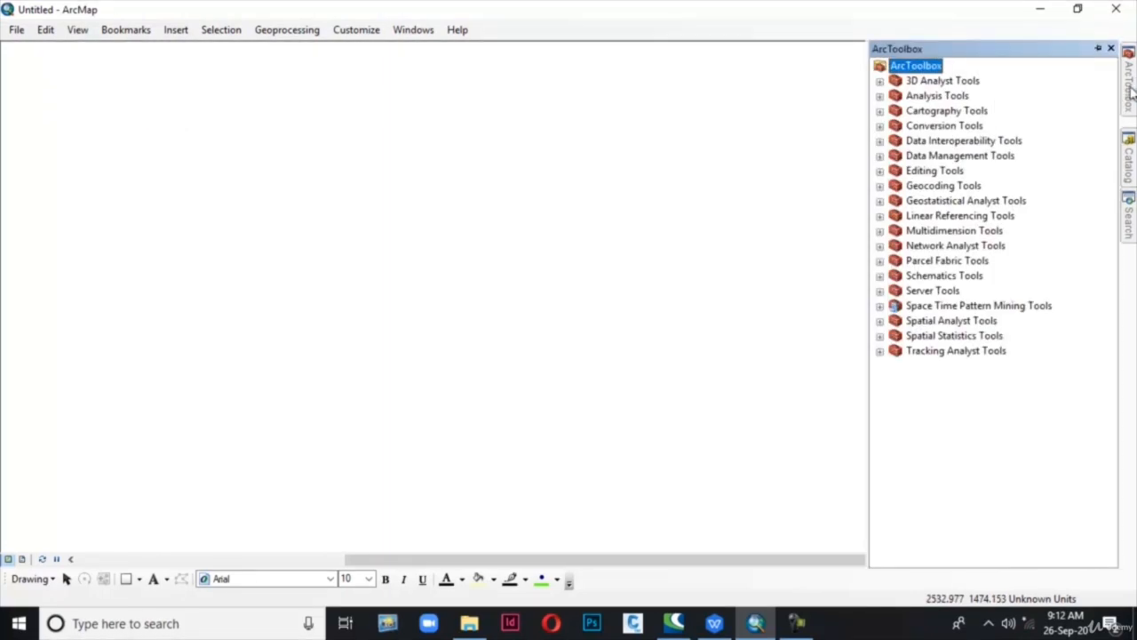
{"action": "left_click", "coordinate": [1112, 46]}
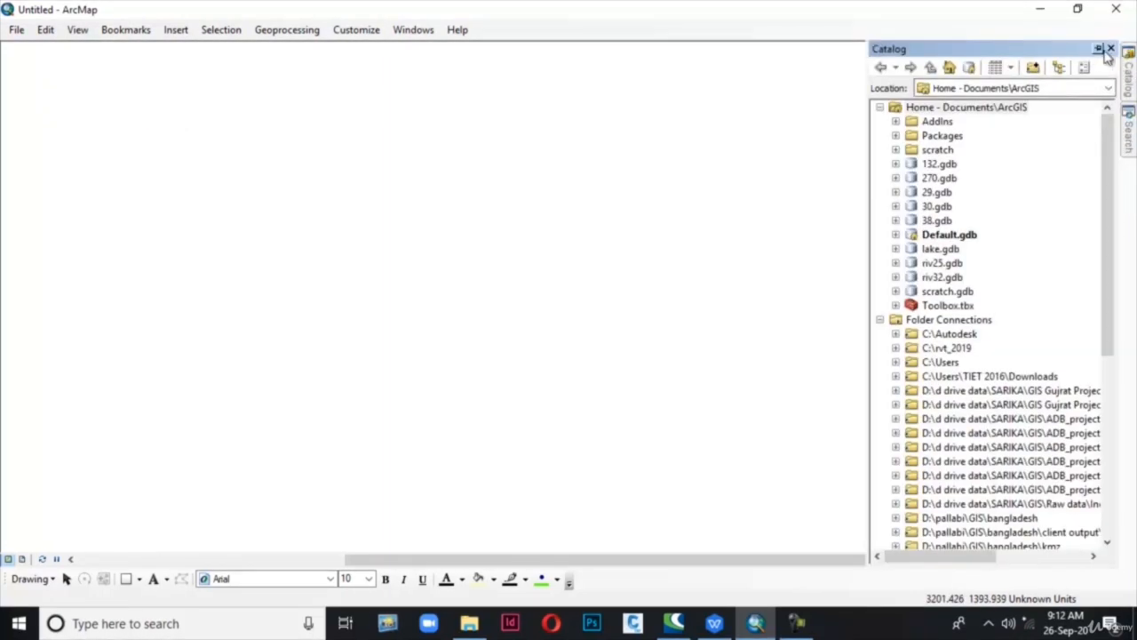
{"action": "left_click", "coordinate": [1111, 48]}
{"action": "left_click", "coordinate": [1110, 46]}
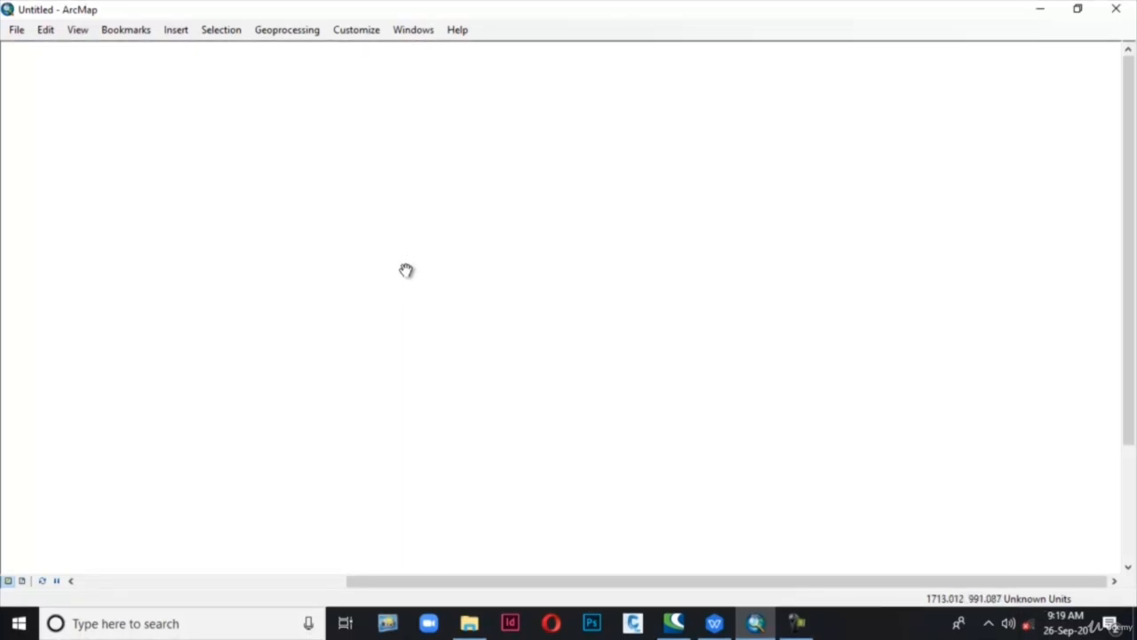
{"action": "left_click_drag", "start_coordinate": [407, 270], "coordinate": [507, 348]}
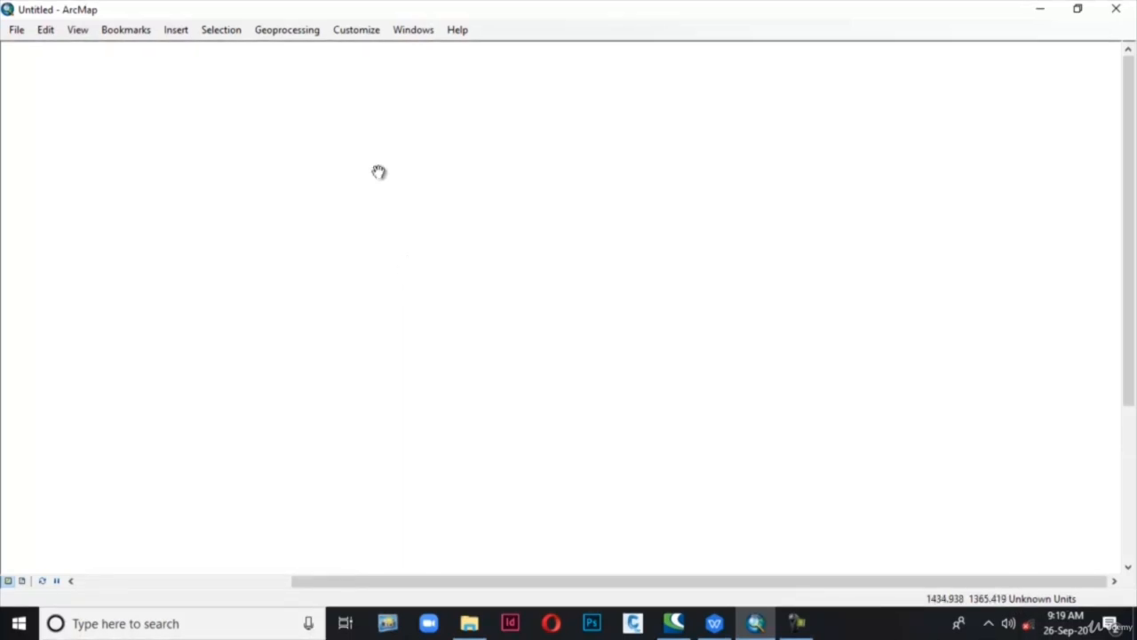
Step: Examine the file types offered for exporting the map, pick JPEG, and close the Export Map dialog without saving
{"action": "left_click", "coordinate": [17, 31]}
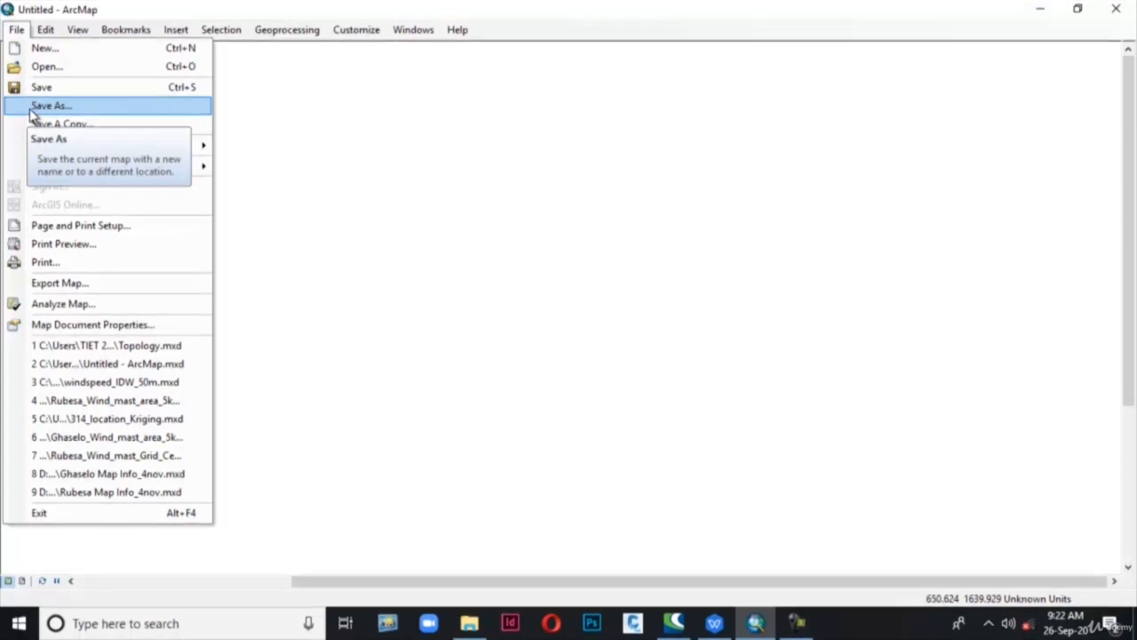
{"action": "mouse_move", "coordinate": [11, 174]}
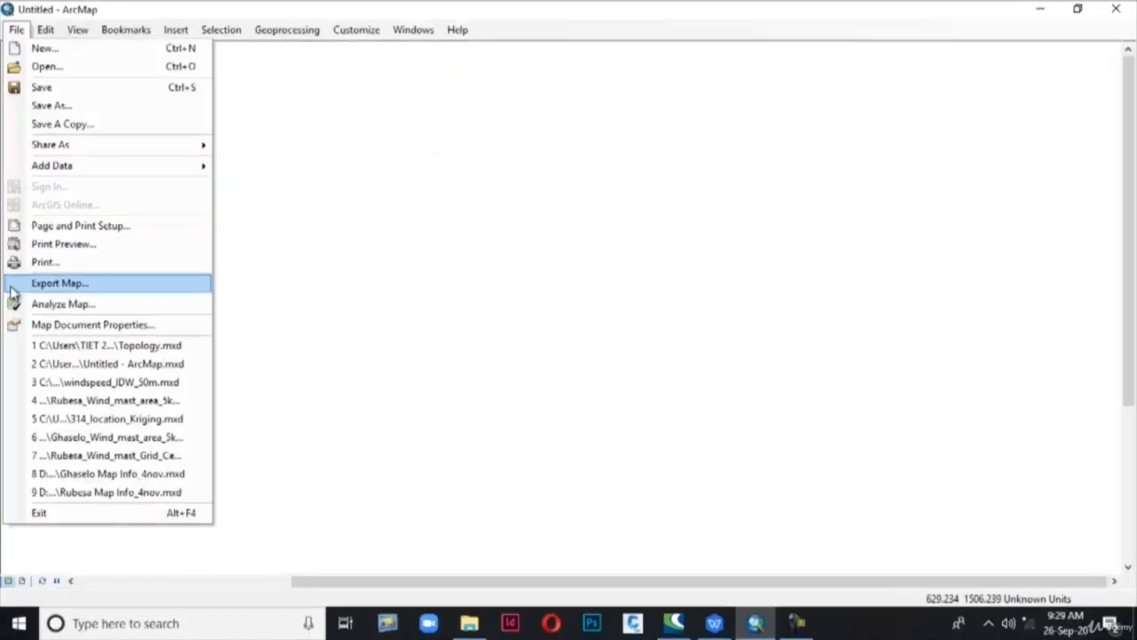
{"action": "left_click", "coordinate": [11, 288]}
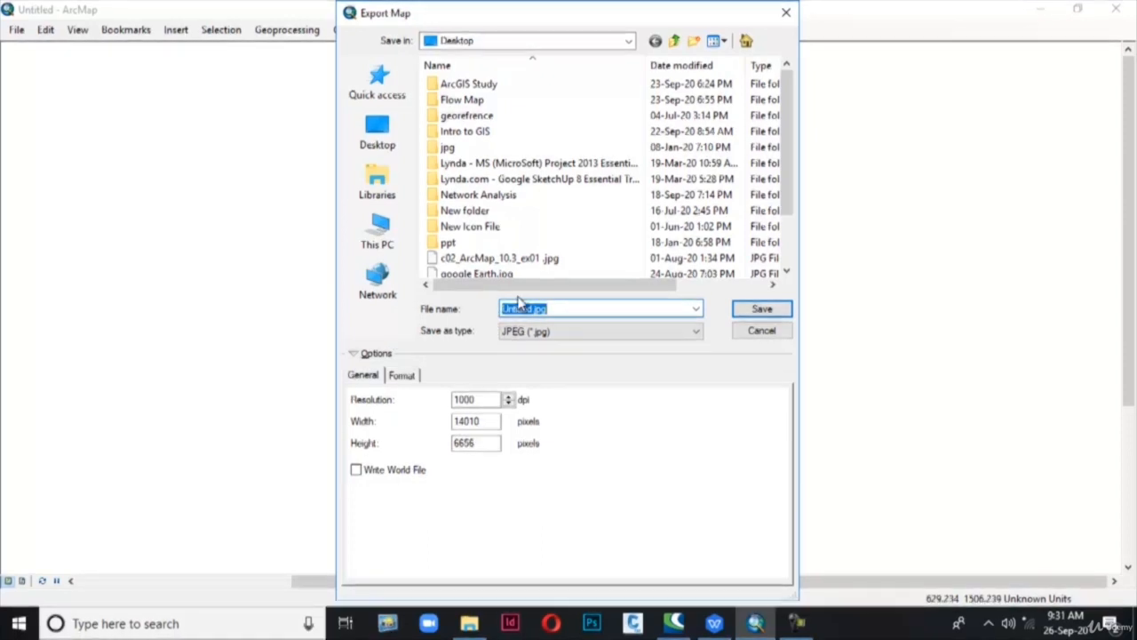
{"action": "left_click", "coordinate": [695, 337]}
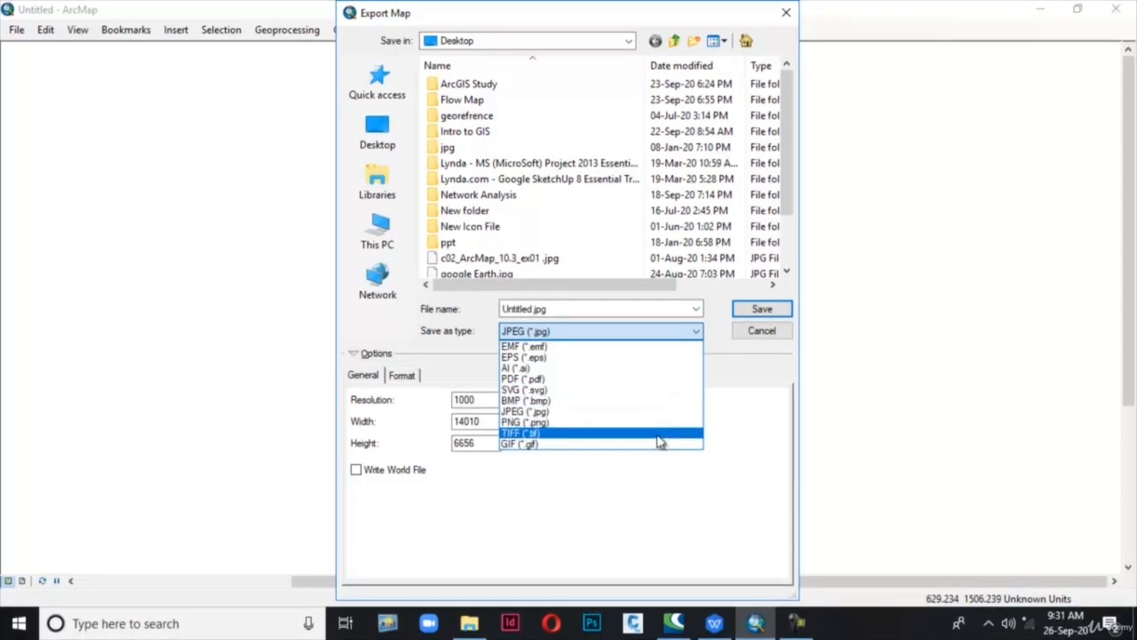
{"action": "left_click", "coordinate": [622, 412]}
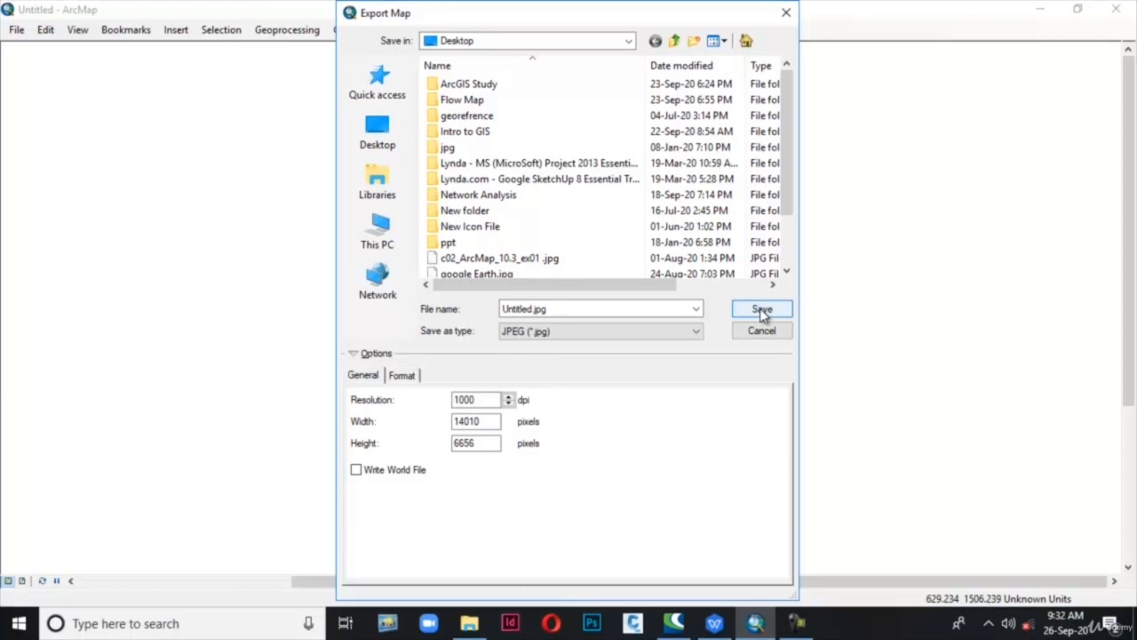
{"action": "left_click", "coordinate": [787, 14]}
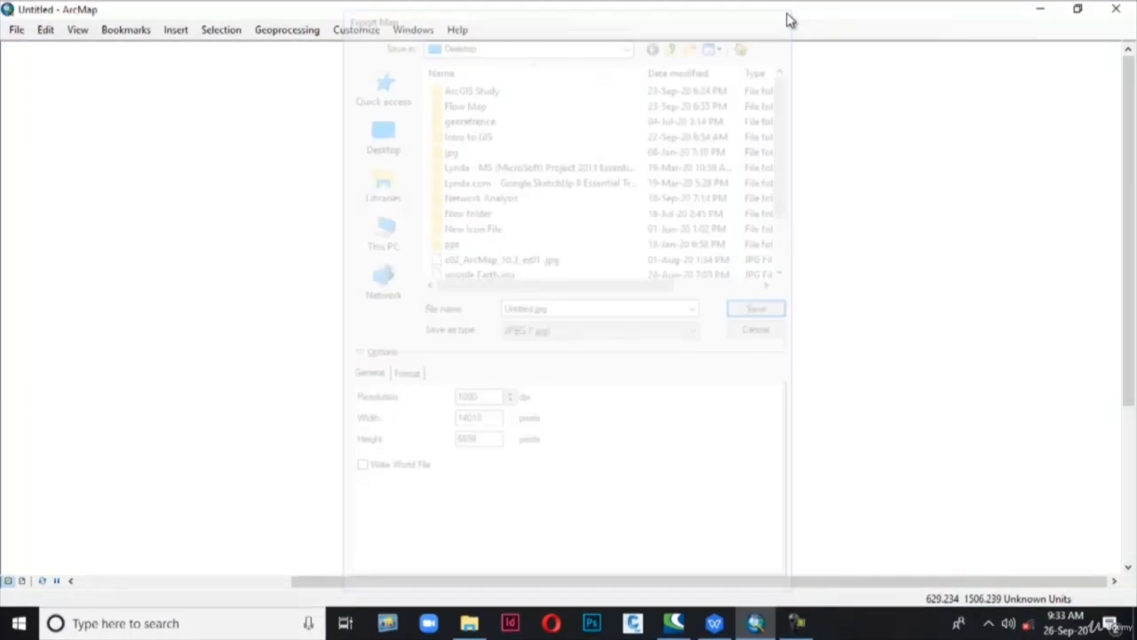
Step: Examine the available paper sizes in Page and Print Setup and close the dialog without applying changes
{"action": "left_click", "coordinate": [18, 33]}
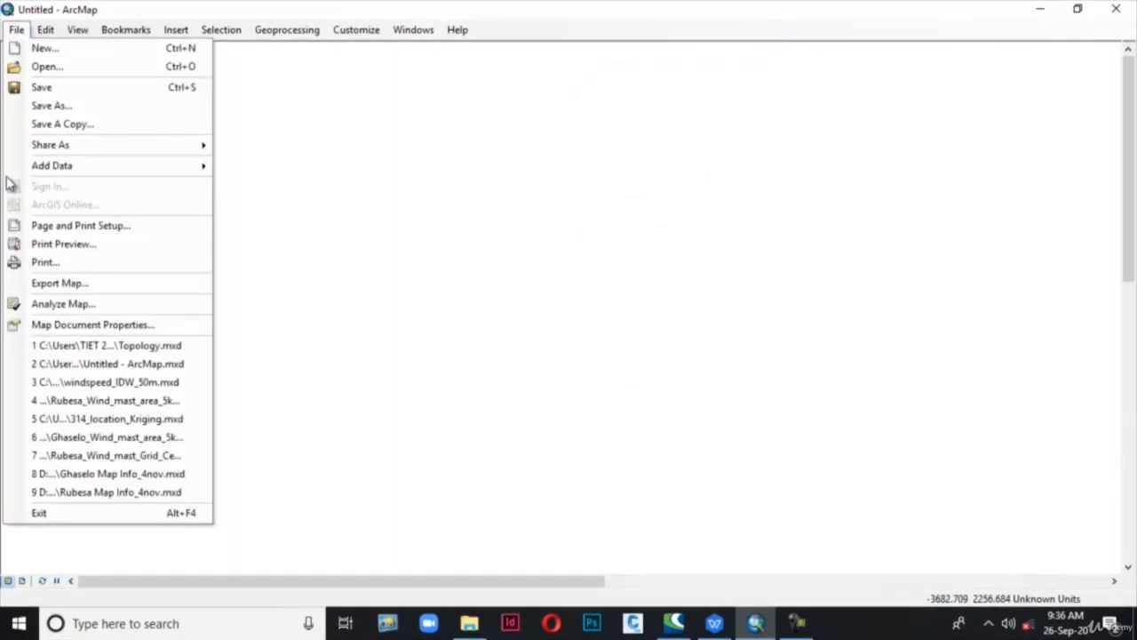
{"action": "left_click", "coordinate": [15, 228]}
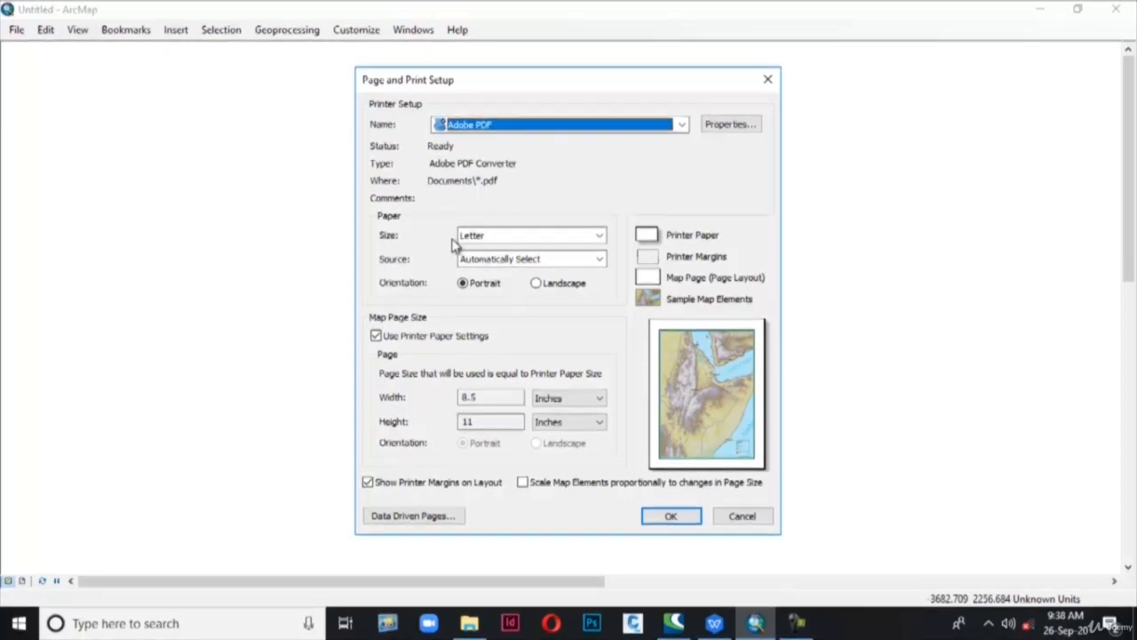
{"action": "left_click", "coordinate": [601, 242]}
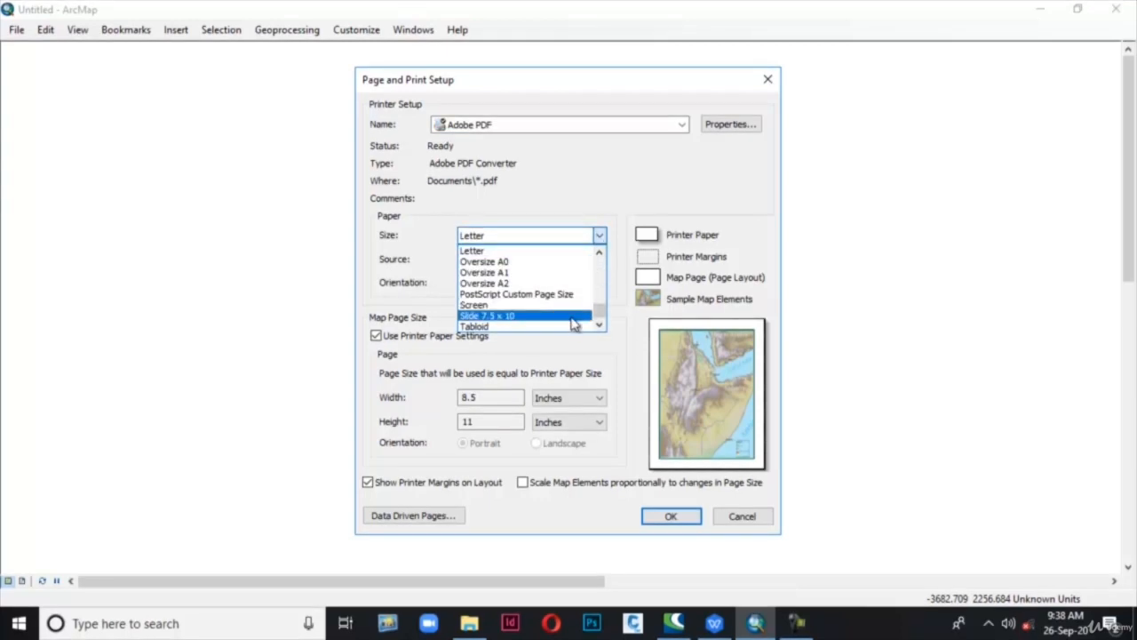
{"action": "left_click", "coordinate": [425, 300]}
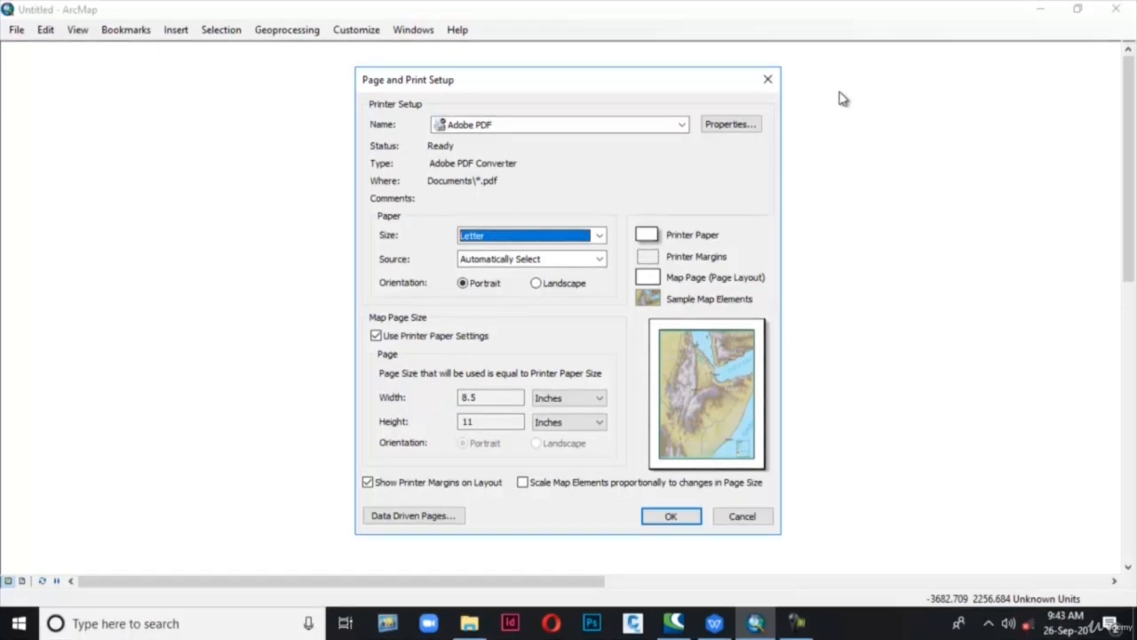
{"action": "left_click", "coordinate": [768, 79]}
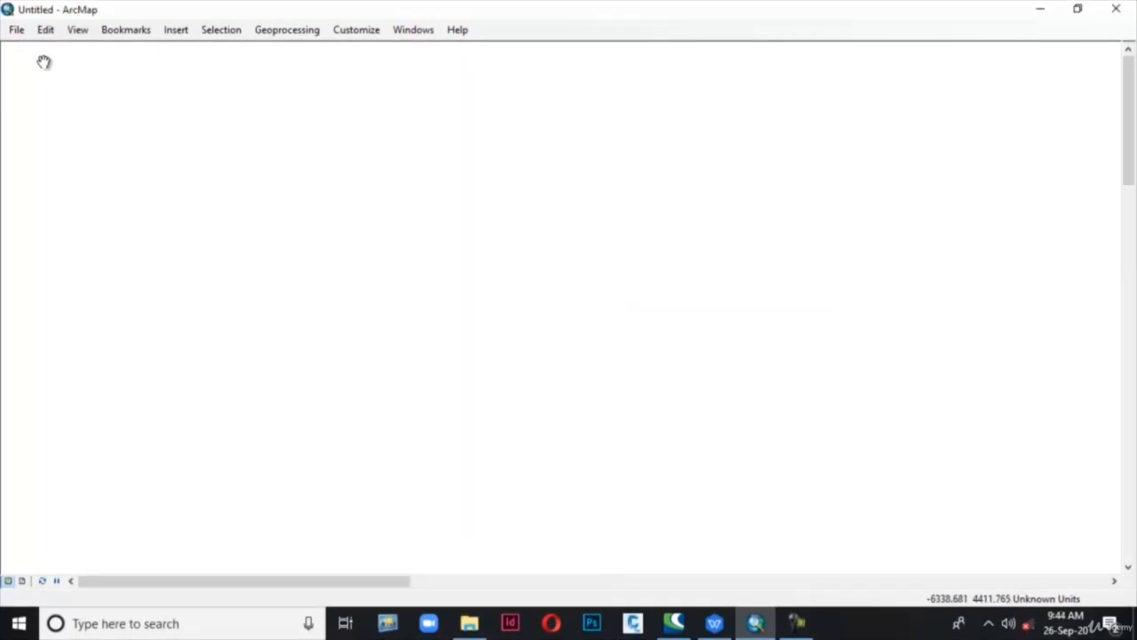
{"action": "left_click", "coordinate": [14, 32]}
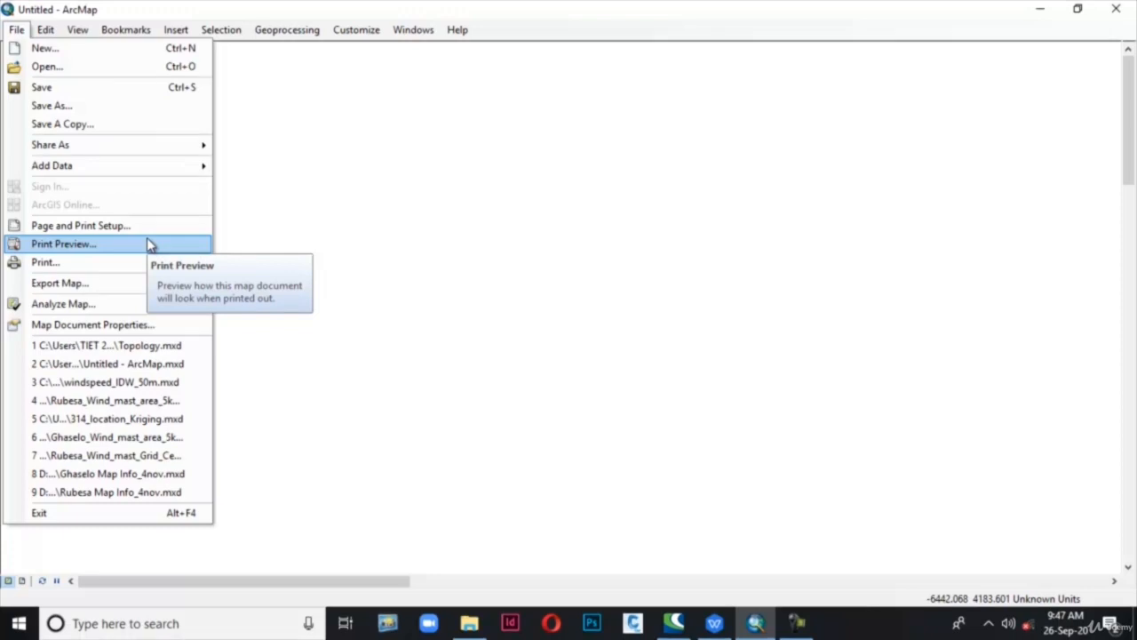
{"action": "left_click", "coordinate": [19, 34]}
{"action": "left_click", "coordinate": [40, 32]}
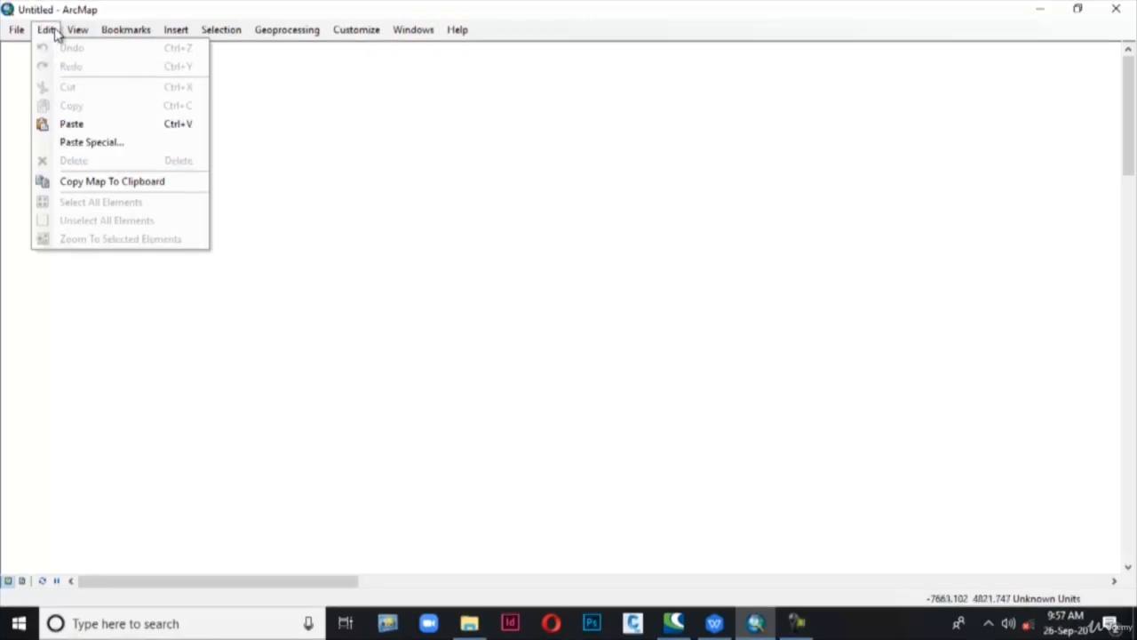
Step: Switch the map to Layout View, go back to Data View, and return to Layout View
{"action": "mouse_move", "coordinate": [73, 34]}
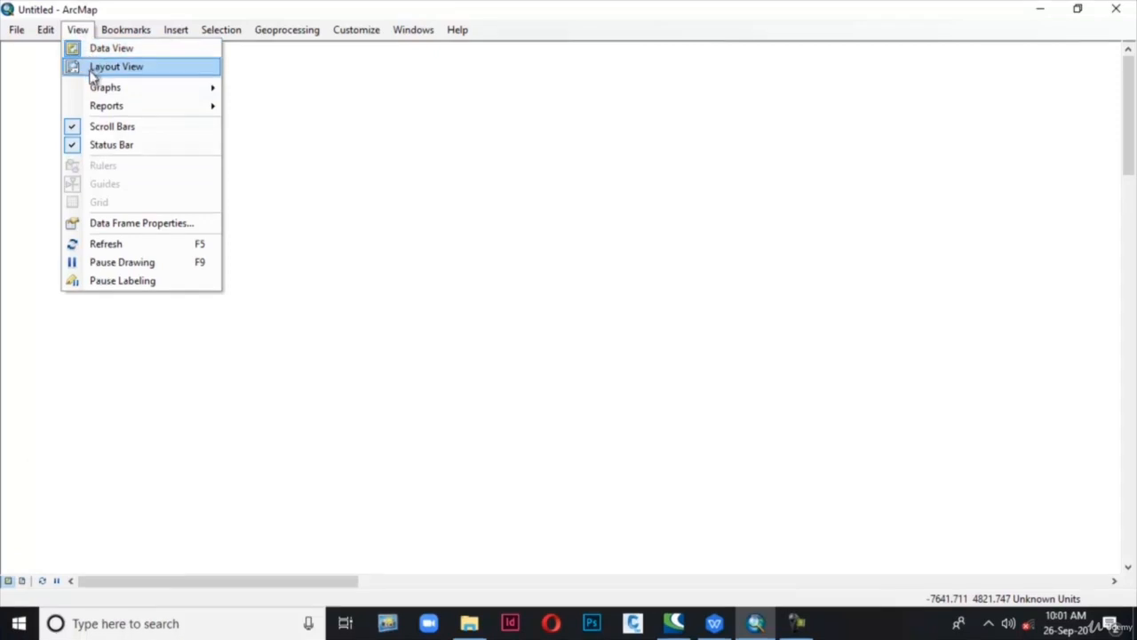
{"action": "left_click", "coordinate": [92, 73]}
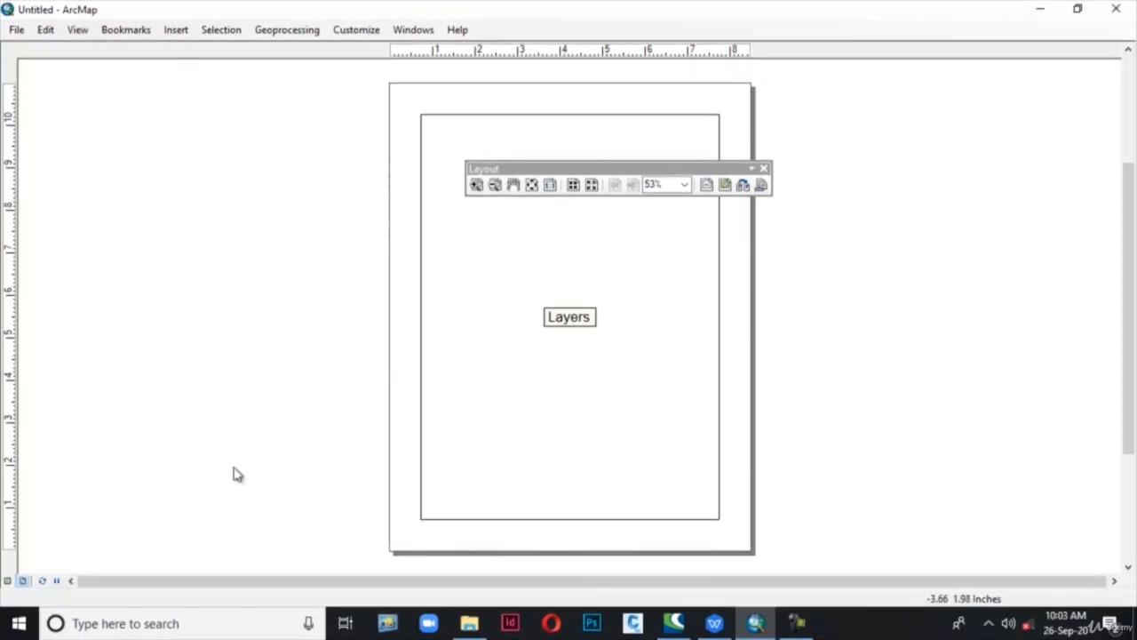
{"action": "left_click", "coordinate": [6, 581]}
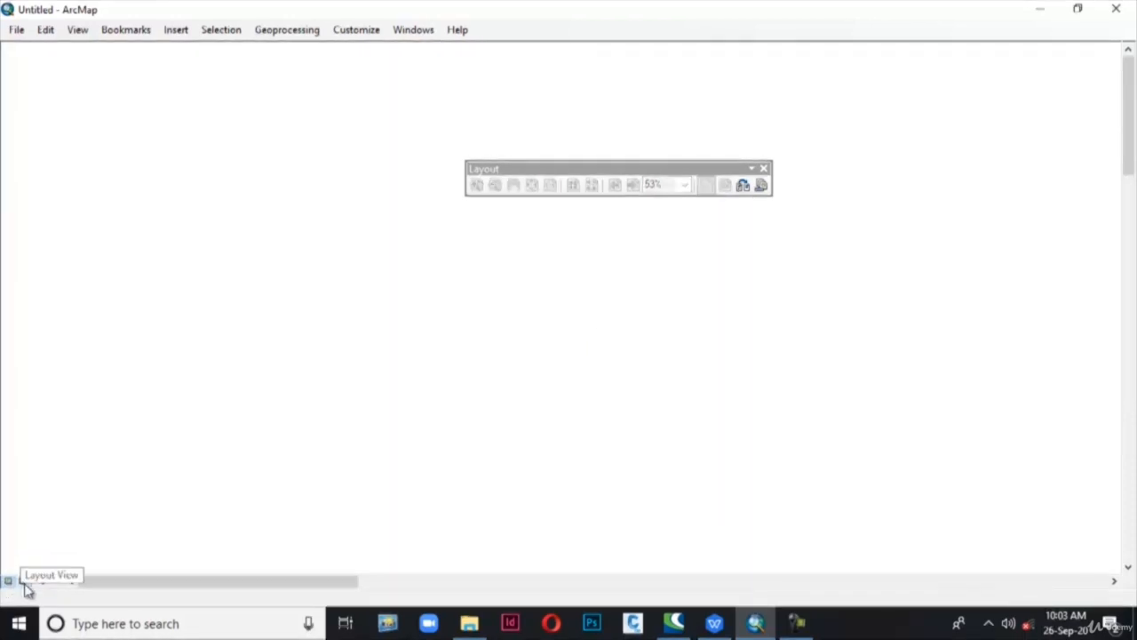
{"action": "left_click", "coordinate": [22, 581]}
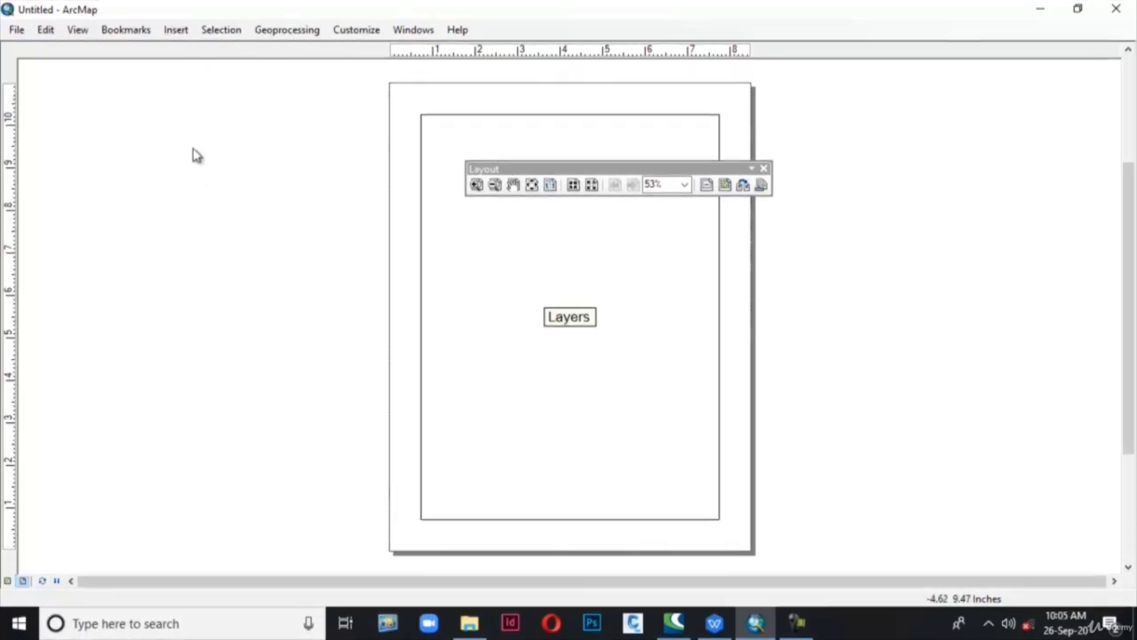
Step: Insert the ESRI North 2 north arrow into the page layout and return to Data View
{"action": "left_click", "coordinate": [176, 30]}
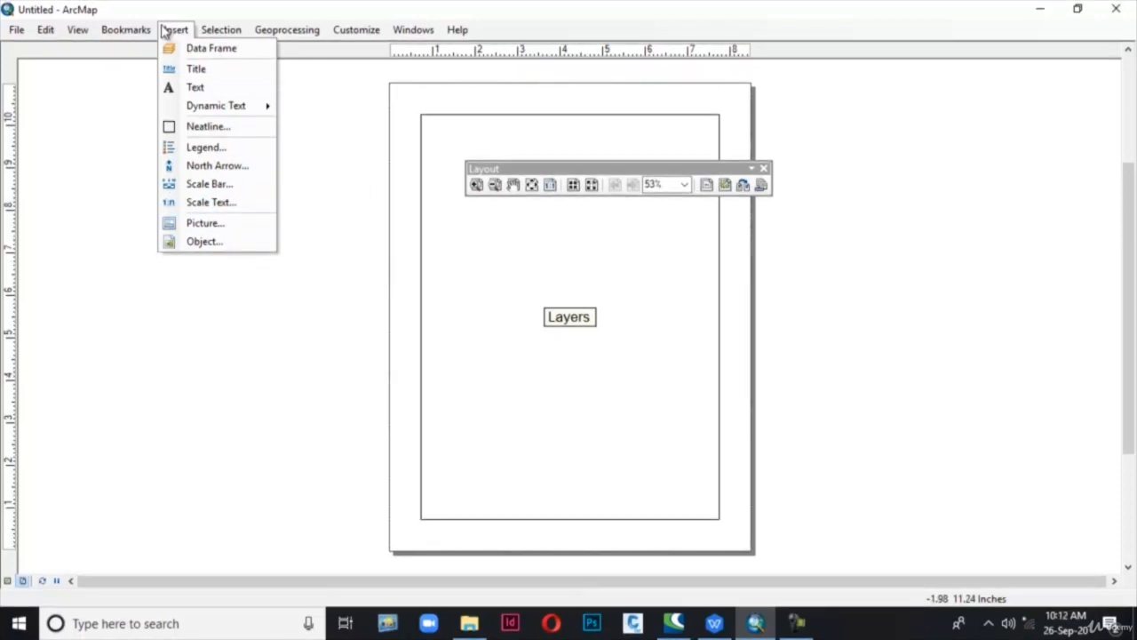
{"action": "left_click", "coordinate": [219, 166]}
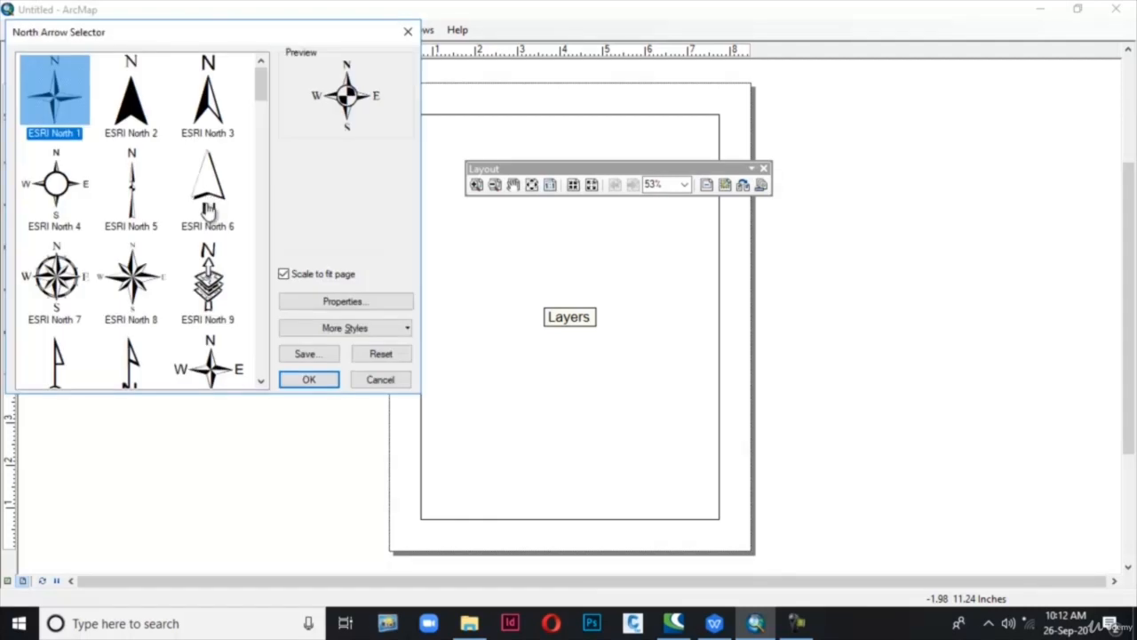
{"action": "left_click", "coordinate": [144, 124]}
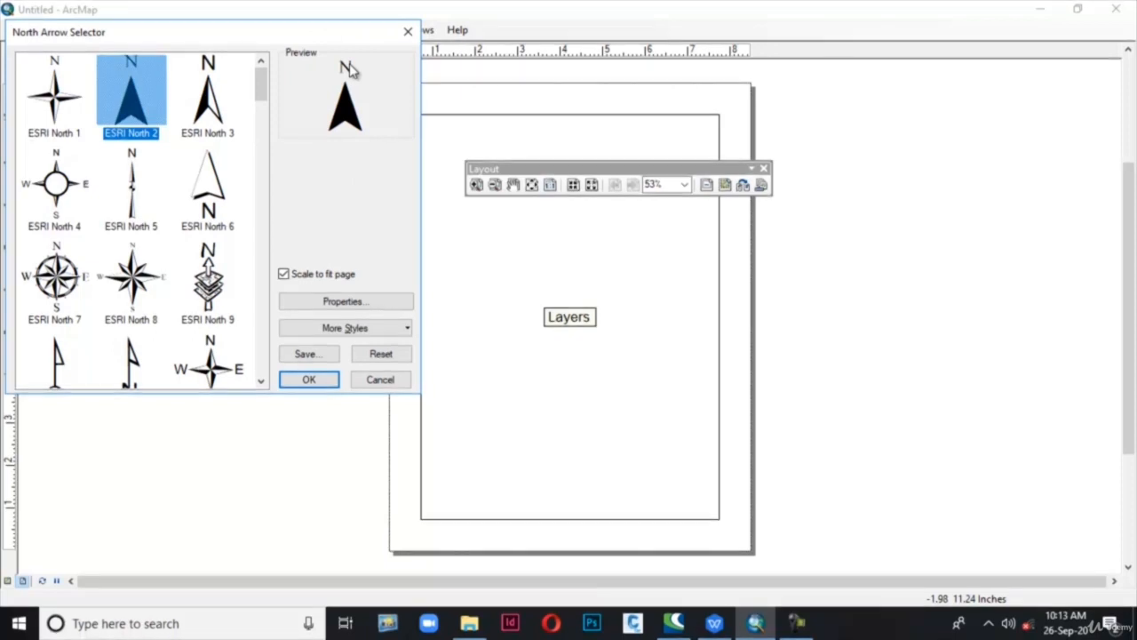
{"action": "left_click", "coordinate": [300, 383]}
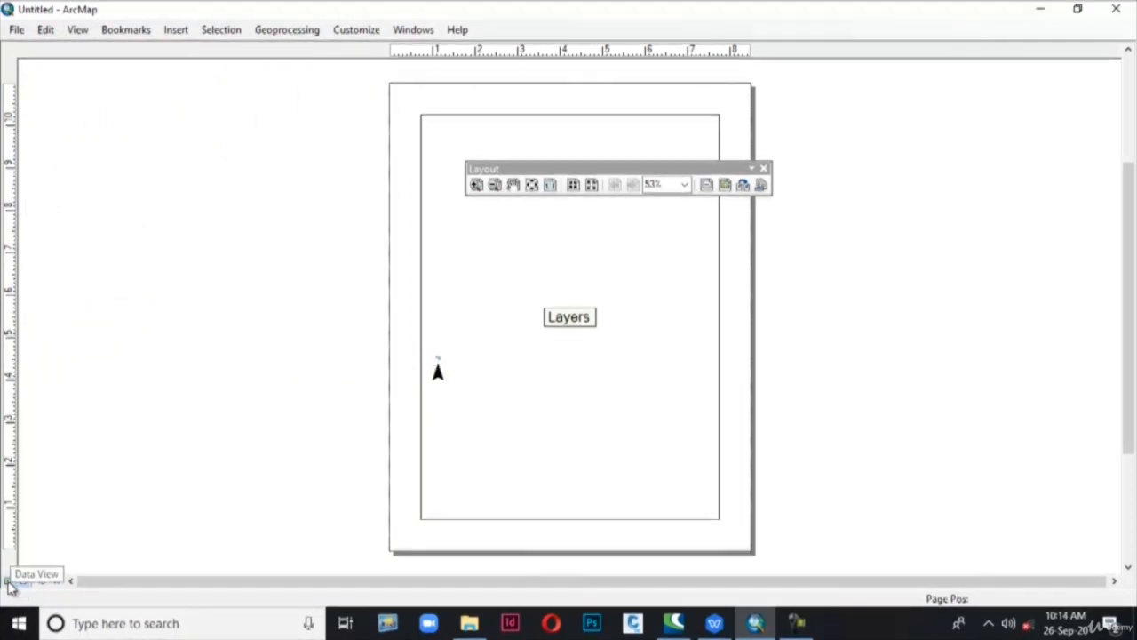
{"action": "left_click", "coordinate": [8, 581]}
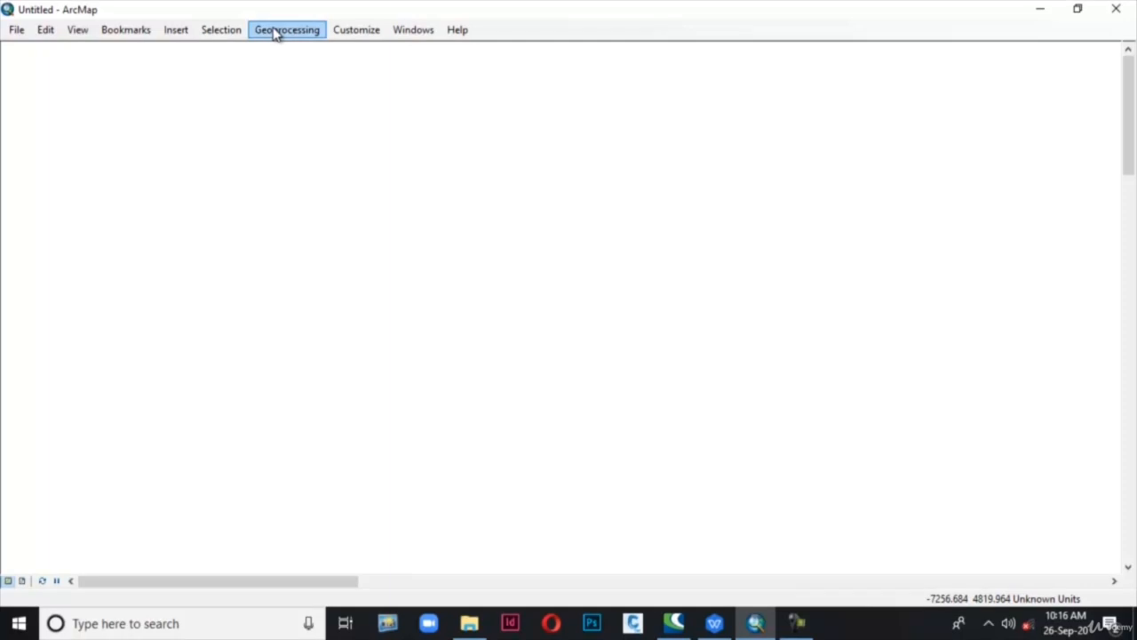
Step: Open ArcToolbox, browse the 3D Analyst Tools and Analysis Tools toolsets including Extract, and collapse them again
{"action": "left_click", "coordinate": [260, 35]}
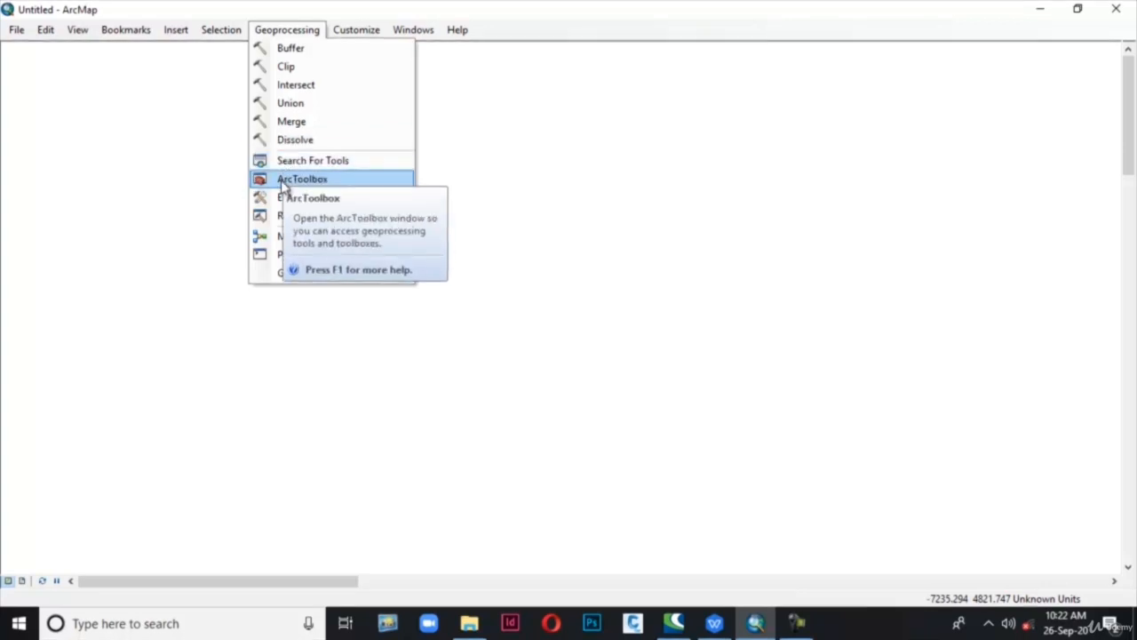
{"action": "left_click", "coordinate": [282, 183]}
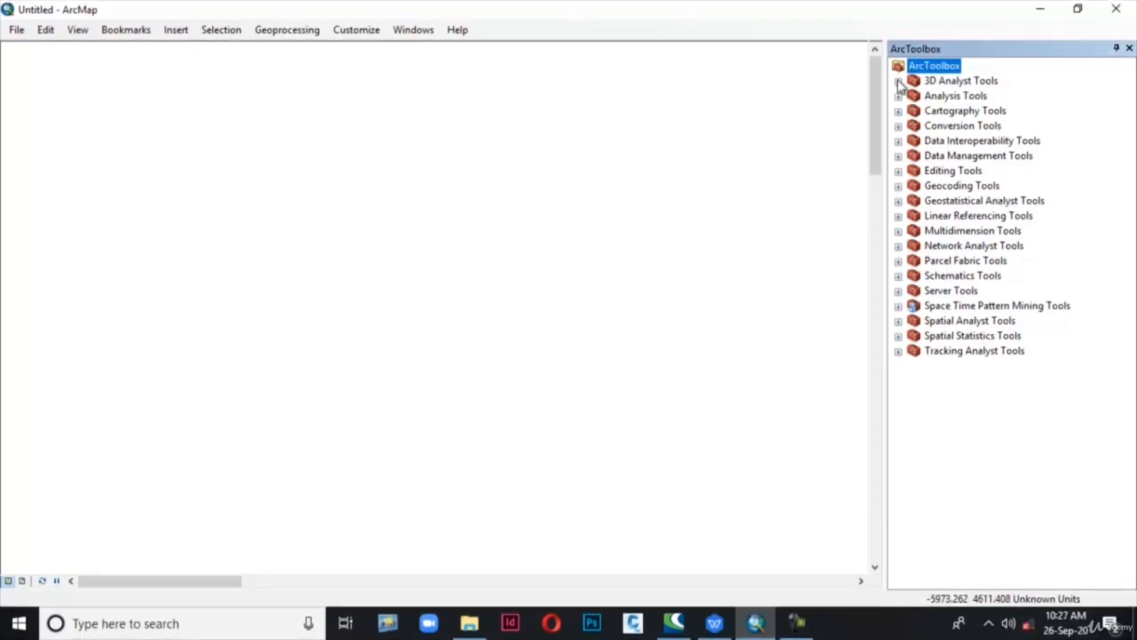
{"action": "left_click", "coordinate": [898, 81]}
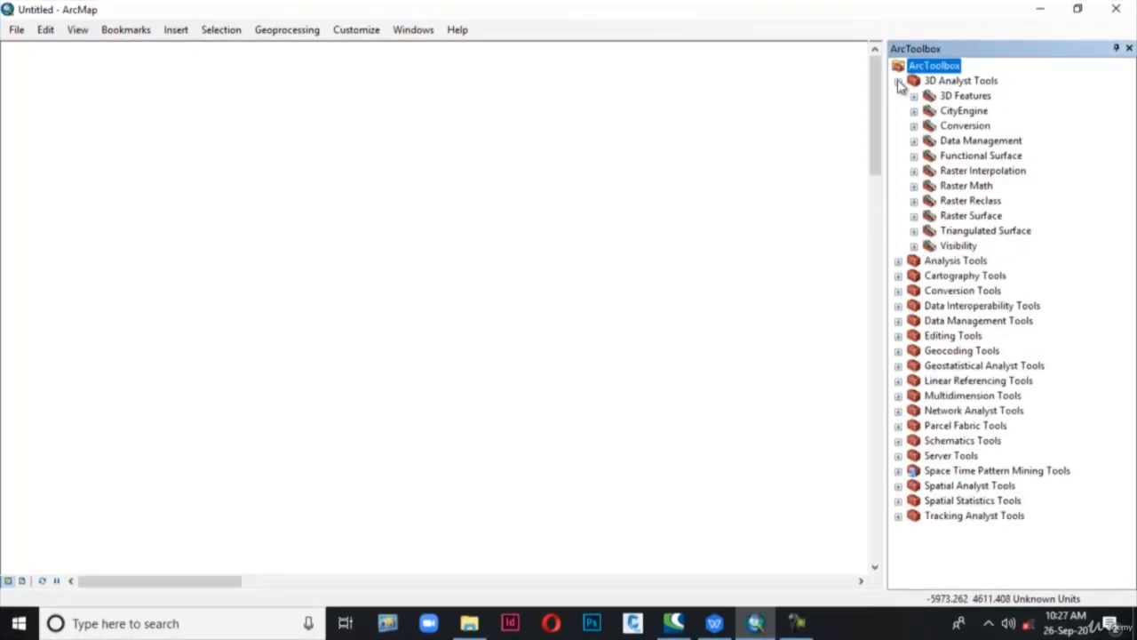
{"action": "left_click", "coordinate": [898, 261]}
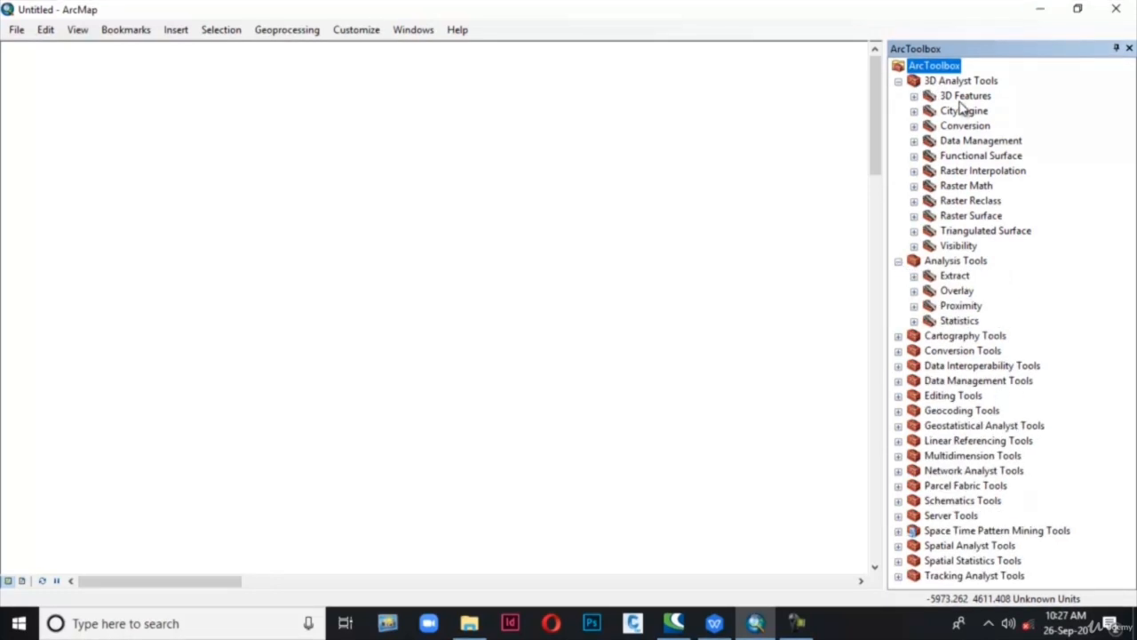
{"action": "left_click", "coordinate": [915, 277]}
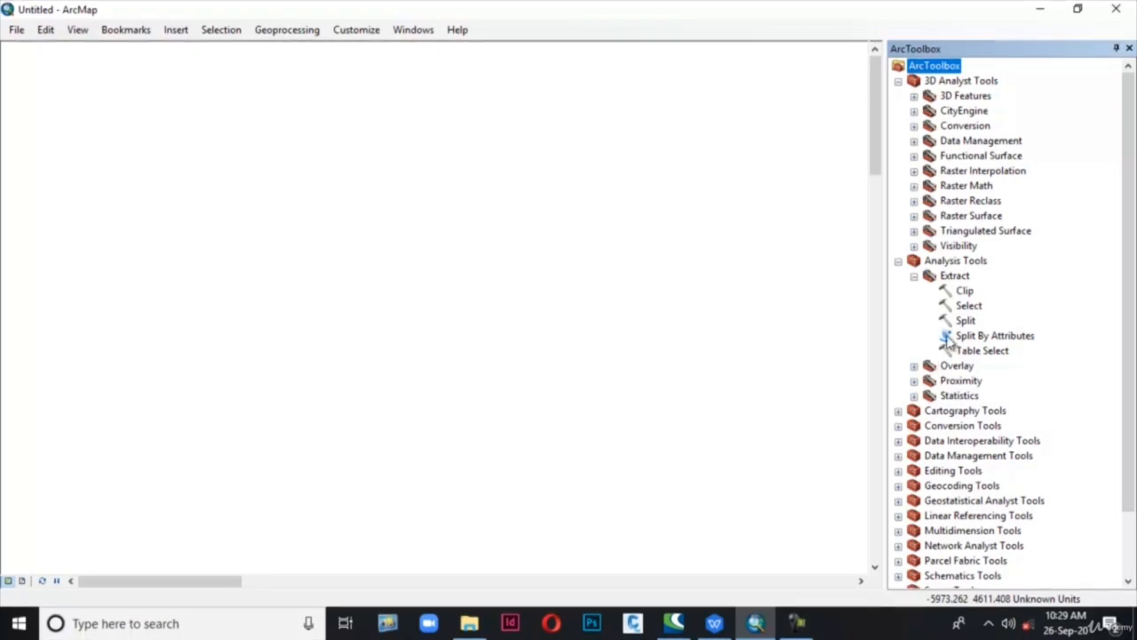
{"action": "left_click", "coordinate": [914, 276]}
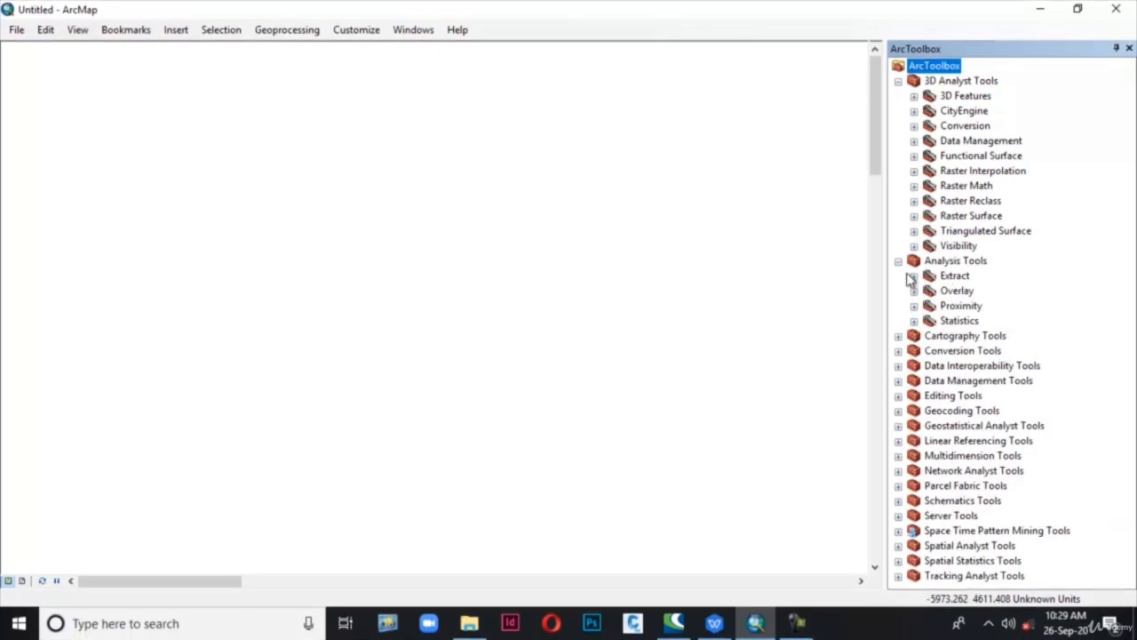
{"action": "left_click", "coordinate": [898, 263]}
{"action": "left_click", "coordinate": [899, 84]}
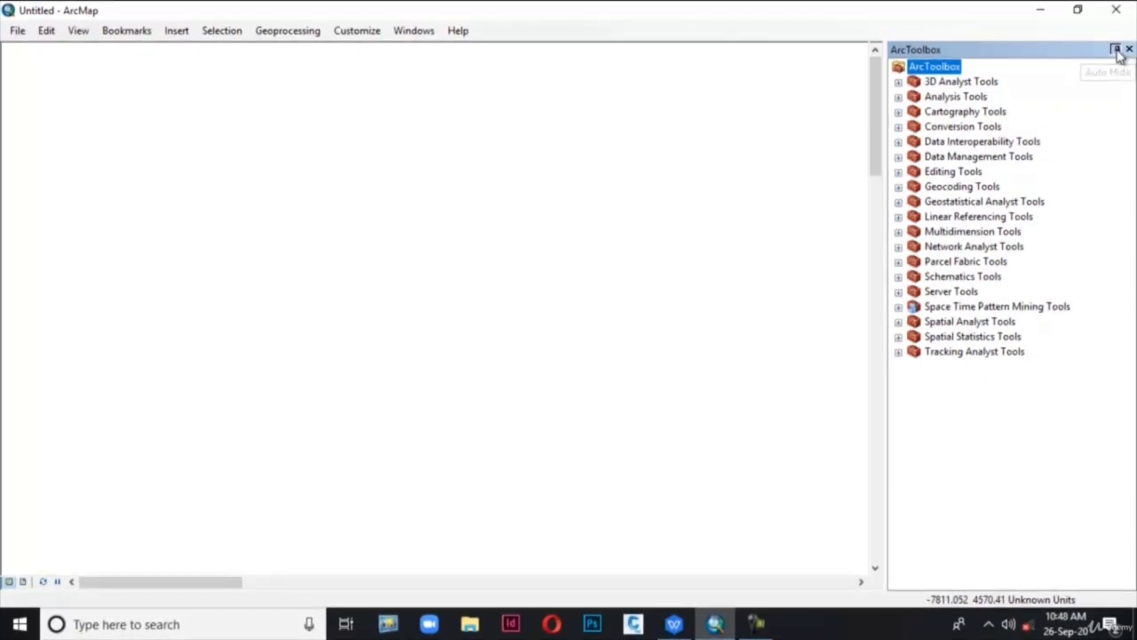
Step: Set the ArcToolbox window to auto-hide and bring it back into view from its docked state
{"action": "left_click", "coordinate": [1117, 51]}
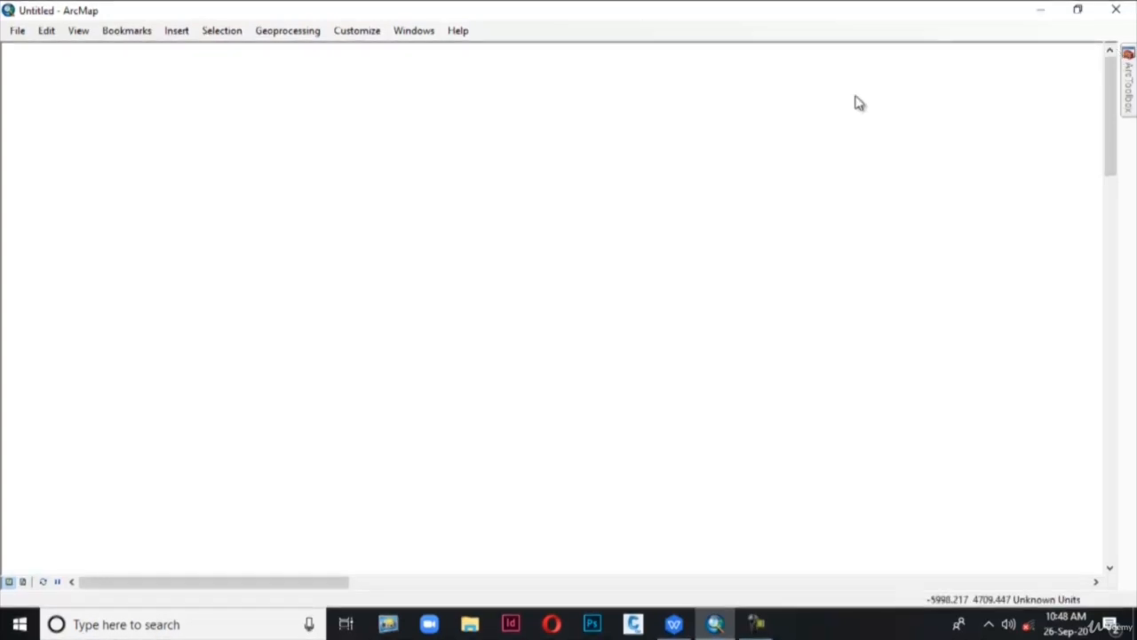
{"action": "left_click", "coordinate": [1128, 108]}
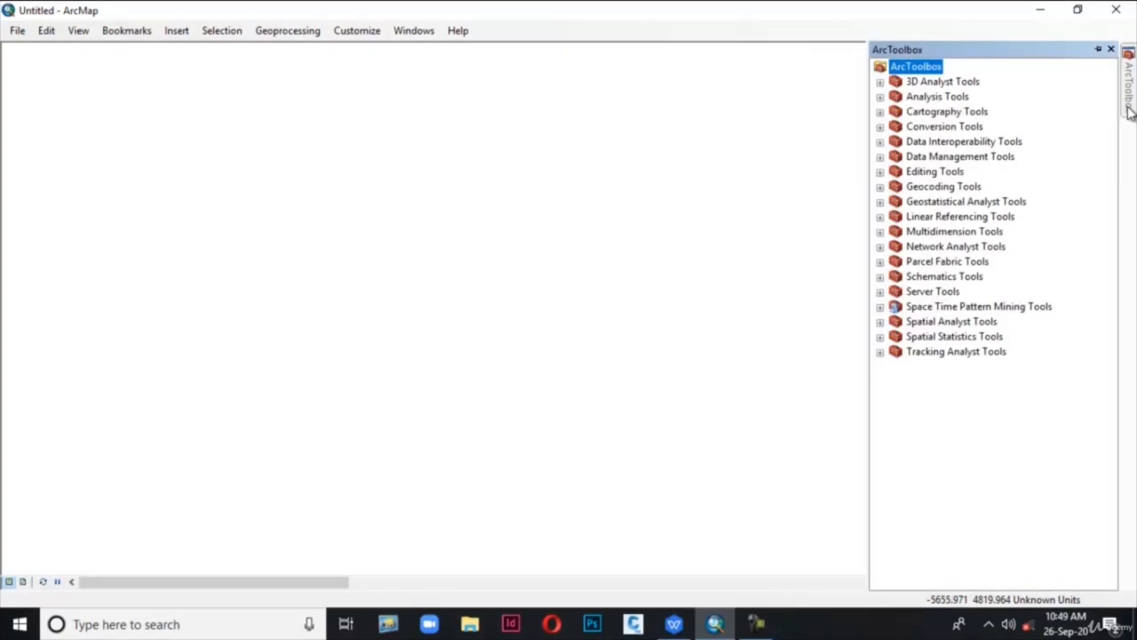
Step: Turn on the Standard toolbar and dock it directly beneath the menu bar
{"action": "left_click", "coordinate": [358, 31]}
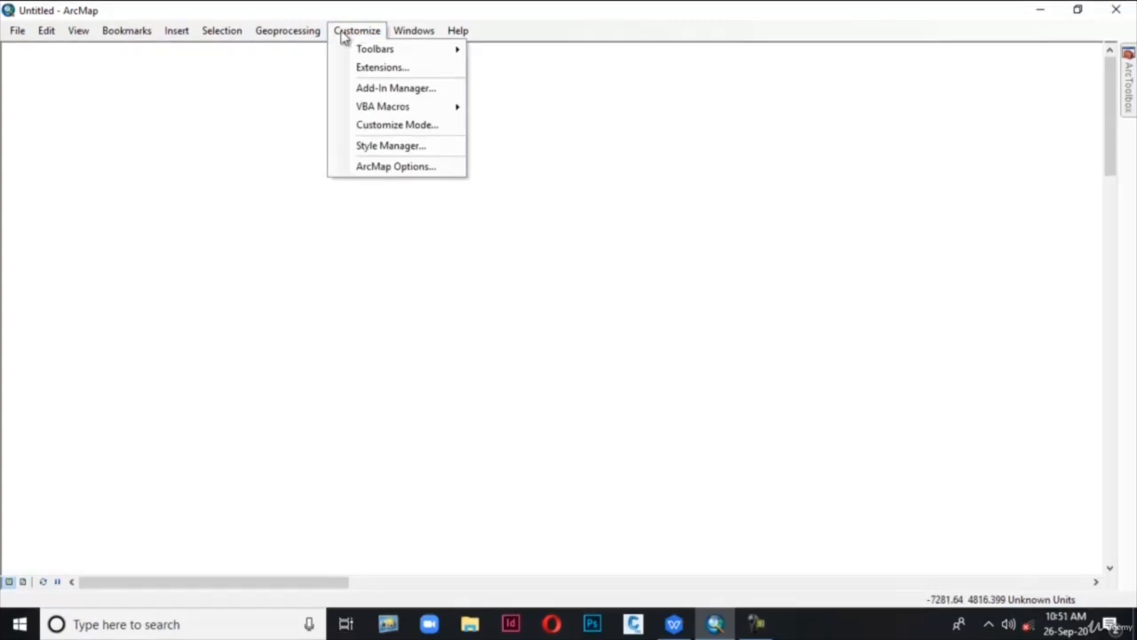
{"action": "mouse_move", "coordinate": [342, 56]}
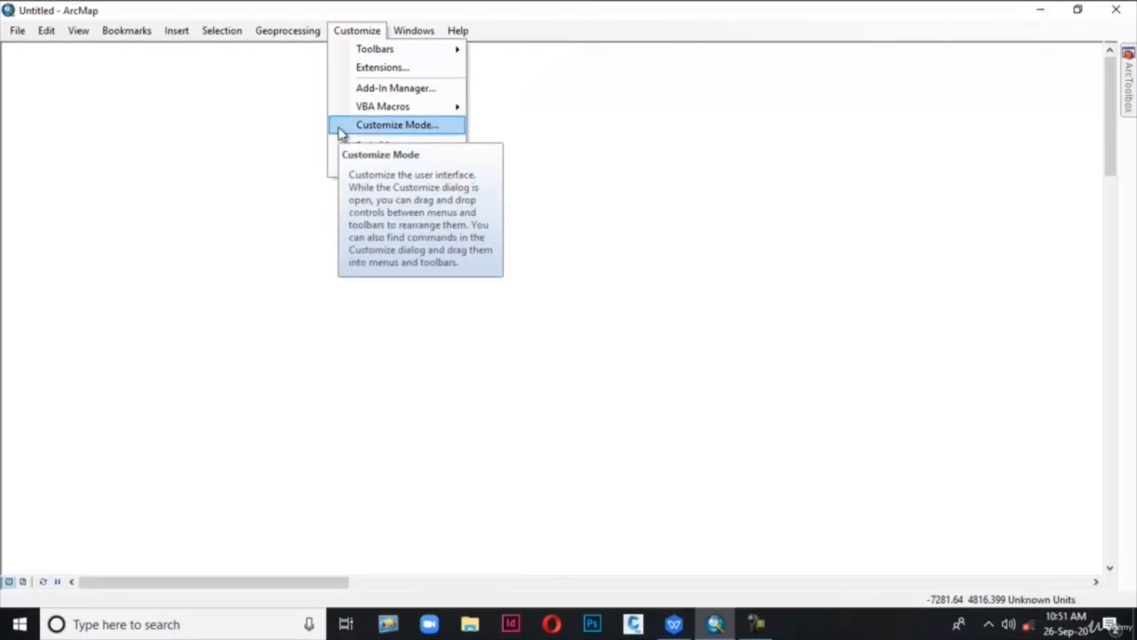
{"action": "mouse_move", "coordinate": [391, 51]}
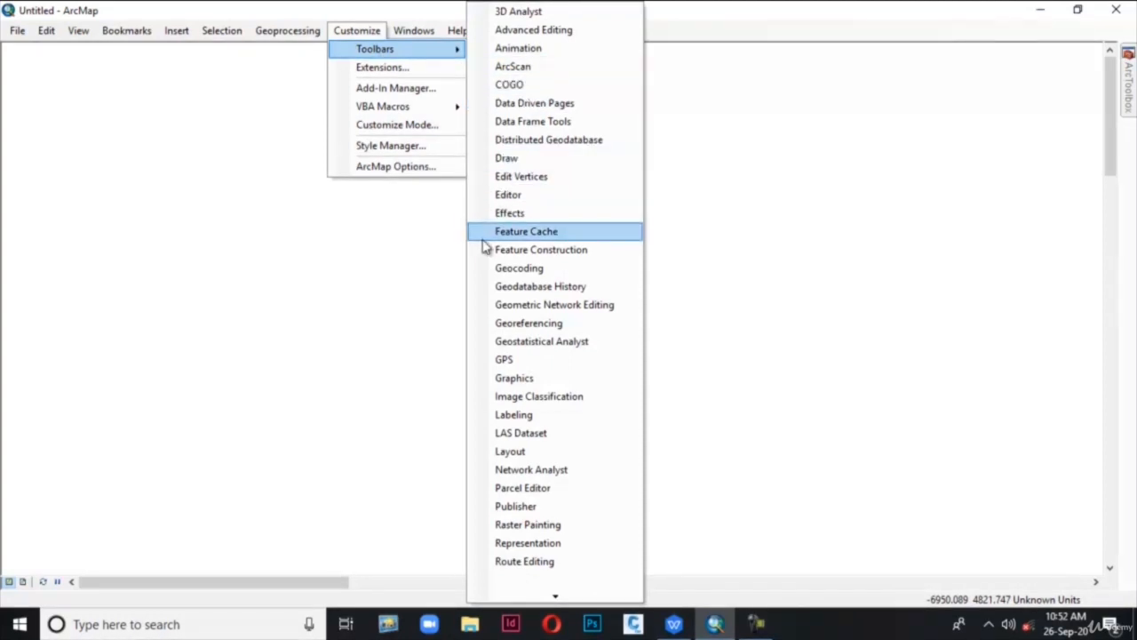
{"action": "mouse_move", "coordinate": [557, 598]}
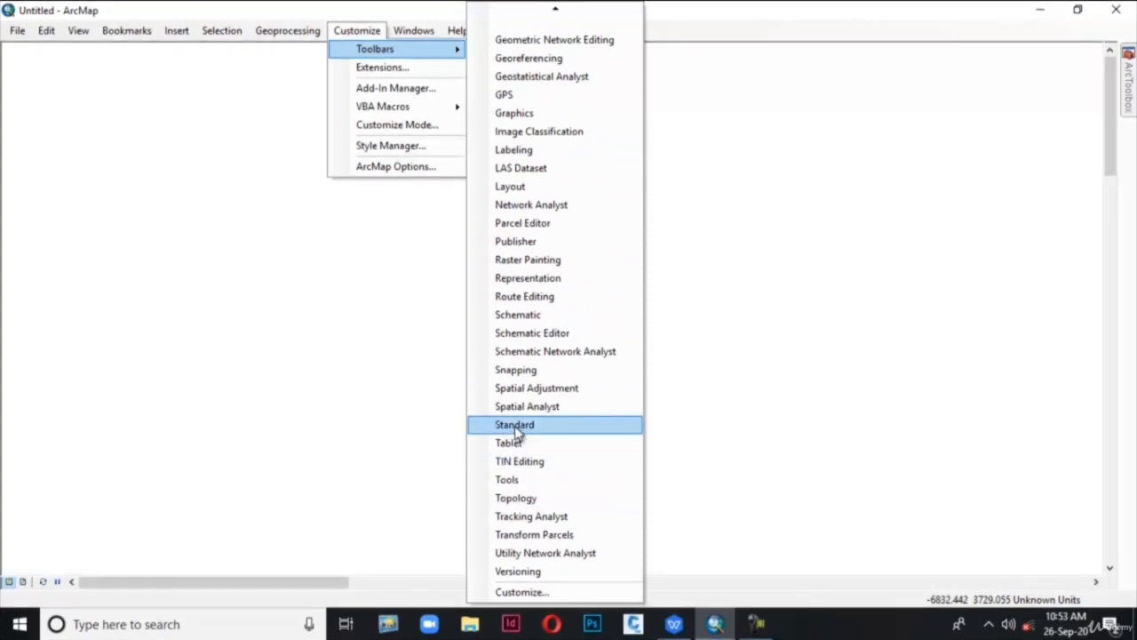
{"action": "left_click", "coordinate": [518, 426]}
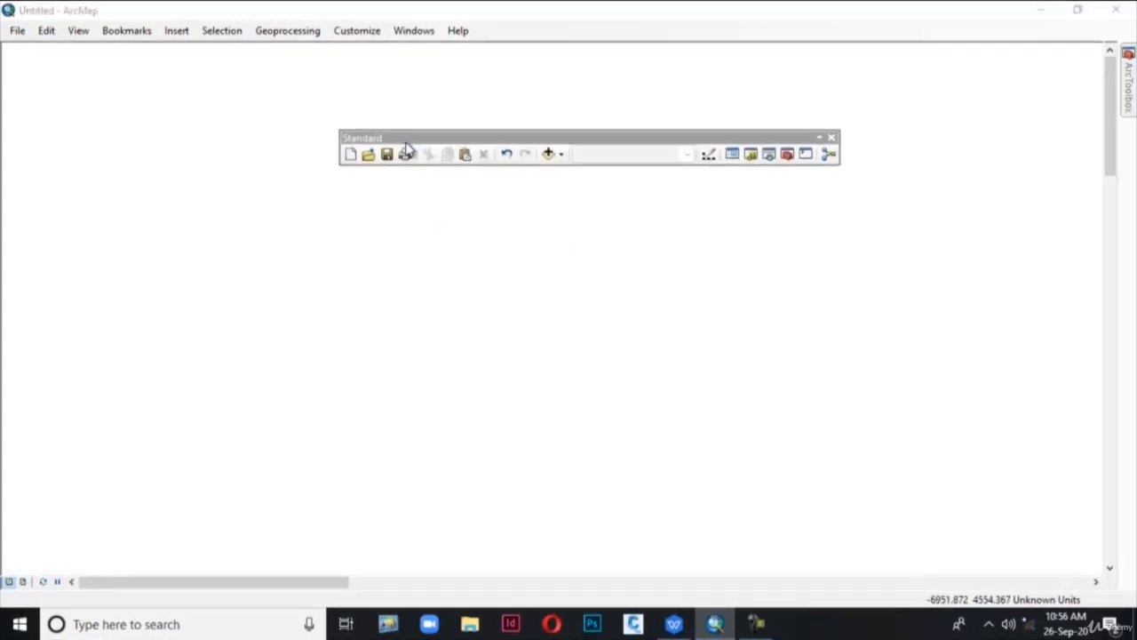
{"action": "left_click_drag", "start_coordinate": [405, 143], "coordinate": [325, 46]}
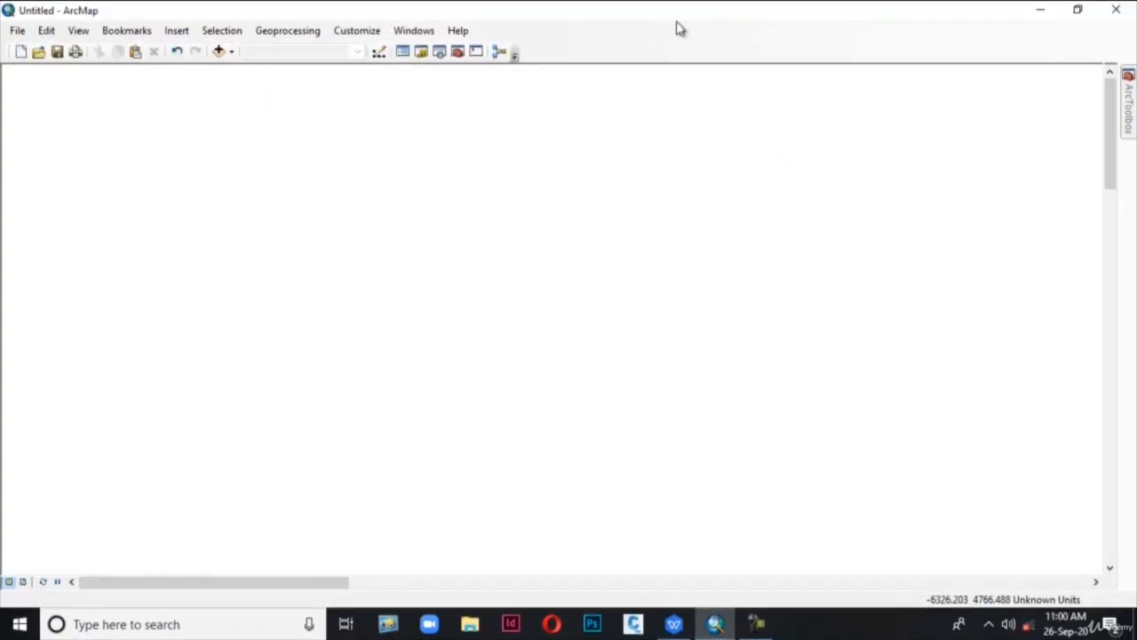
Step: Turn on the Tools toolbar and dock it in a row directly below the Standard toolbar
{"action": "right_click", "coordinate": [676, 24]}
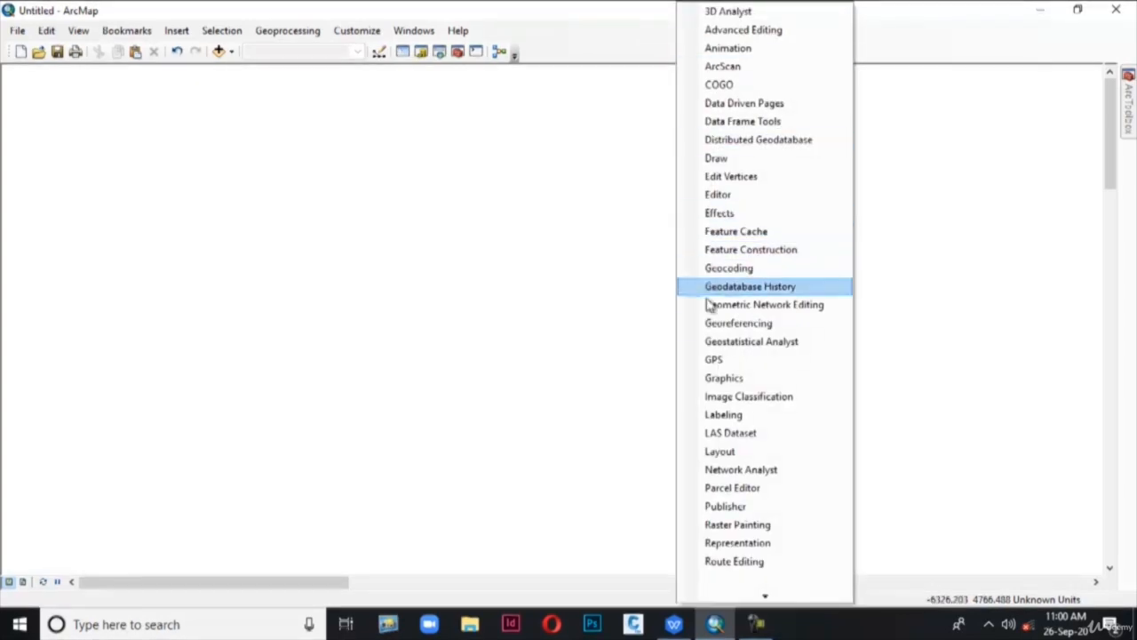
{"action": "mouse_move", "coordinate": [755, 597]}
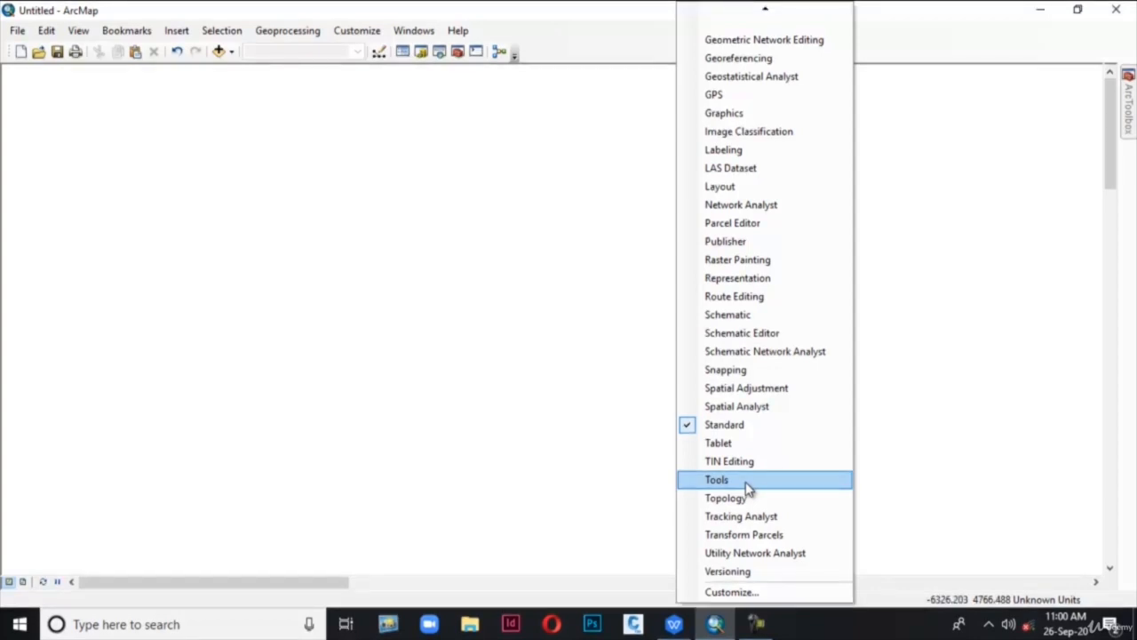
{"action": "left_click", "coordinate": [746, 488]}
{"action": "left_click_drag", "start_coordinate": [417, 97], "coordinate": [320, 74]}
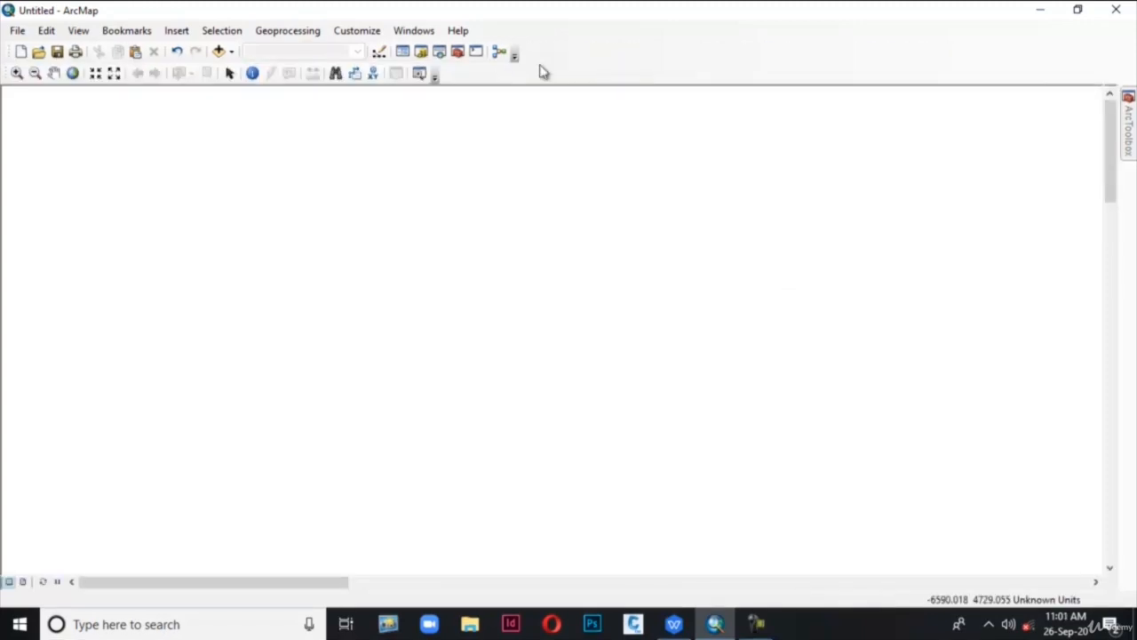
Step: Hide the docked Standard toolbar and turn it back on
{"action": "left_click", "coordinate": [365, 34]}
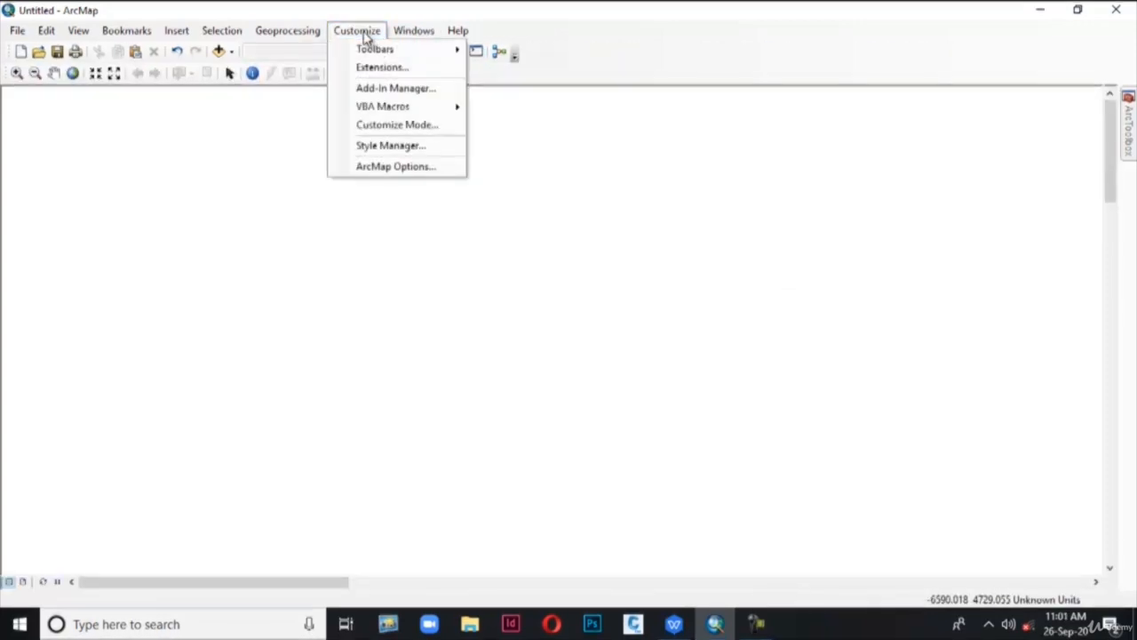
{"action": "mouse_move", "coordinate": [366, 50]}
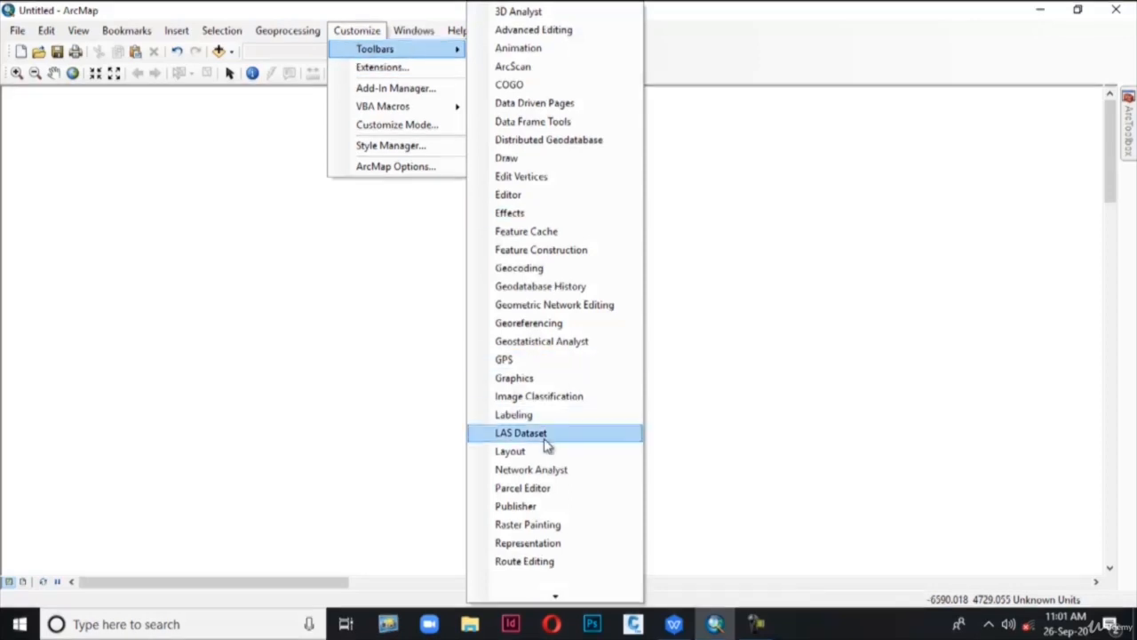
{"action": "scroll", "coordinate": [533, 453], "scroll_direction": "down", "scroll_amount": 4}
{"action": "left_click", "coordinate": [477, 460]}
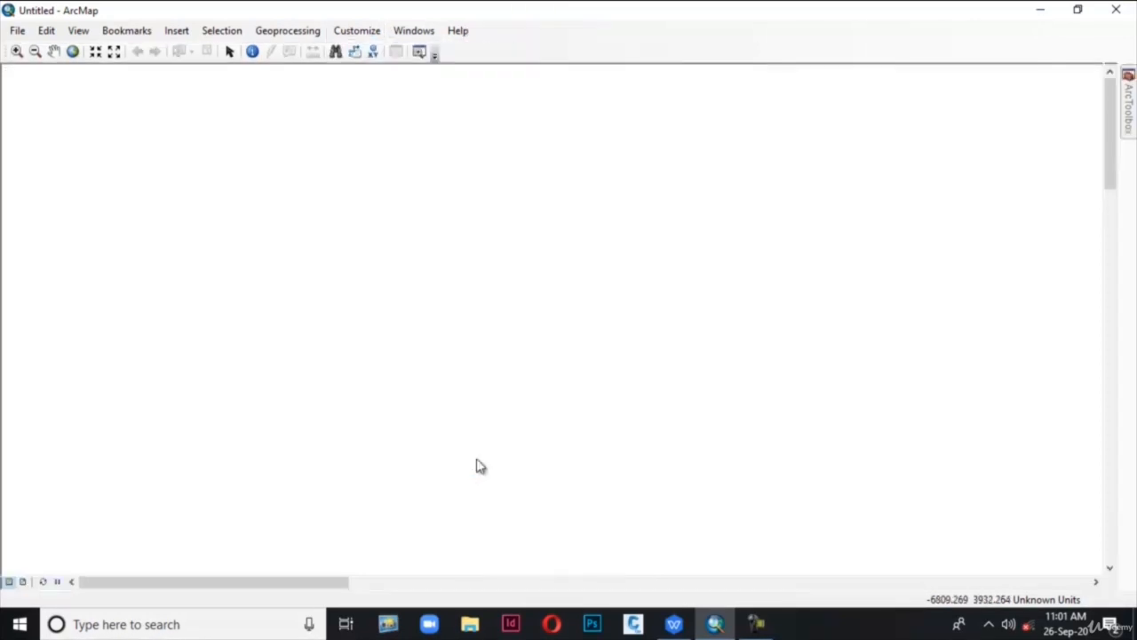
{"action": "left_click", "coordinate": [360, 33]}
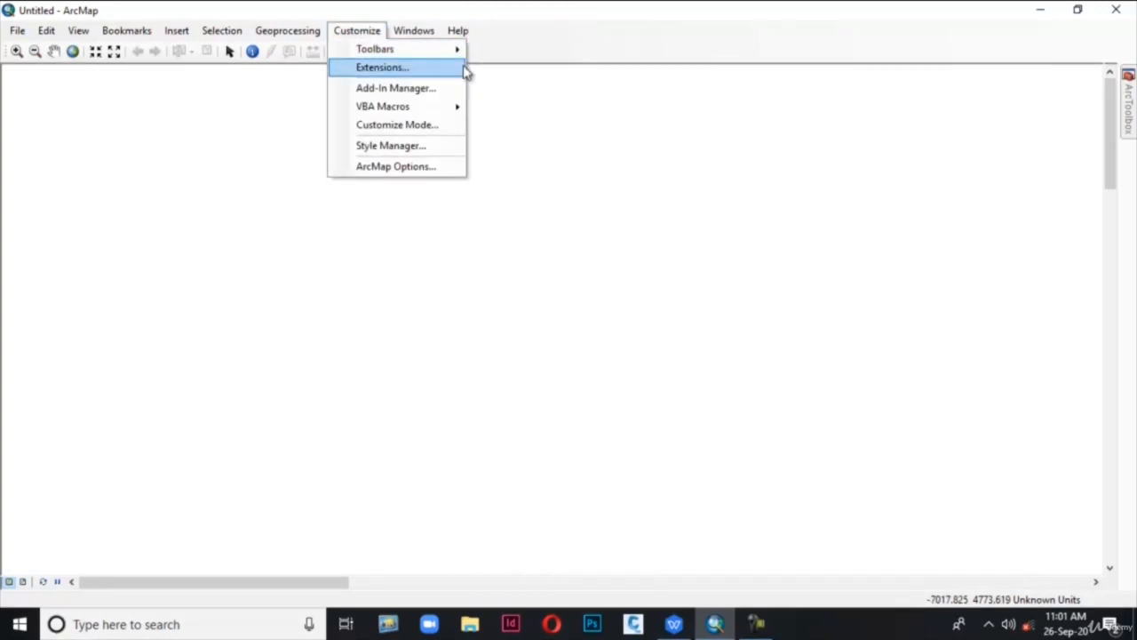
{"action": "mouse_move", "coordinate": [397, 27]}
{"action": "mouse_move", "coordinate": [360, 30]}
{"action": "mouse_move", "coordinate": [382, 49]}
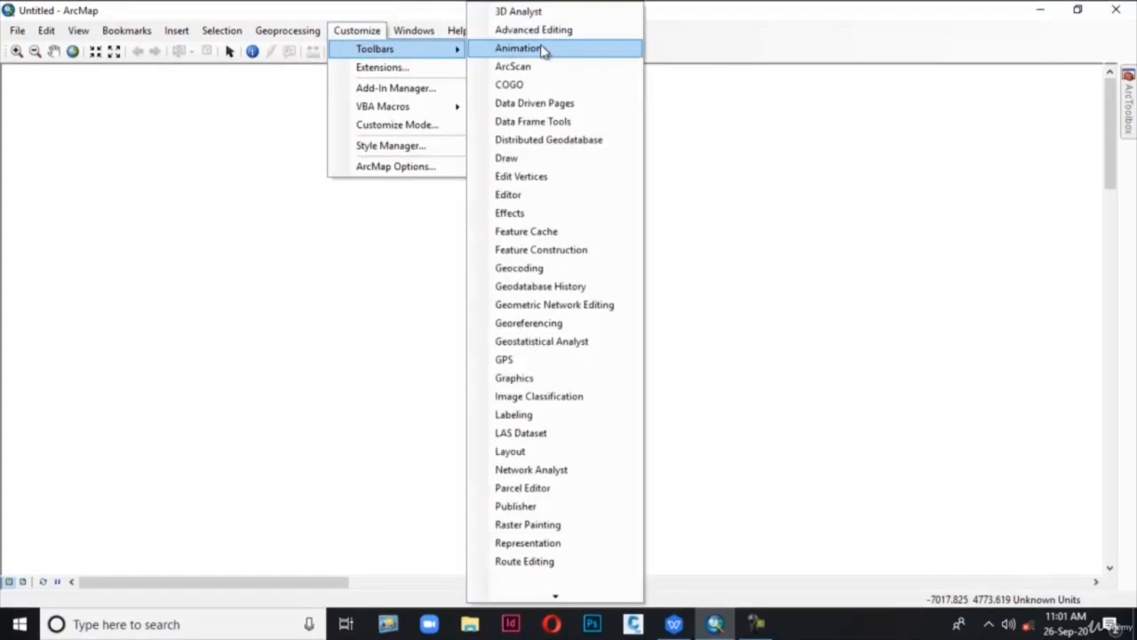
{"action": "left_click", "coordinate": [558, 62]}
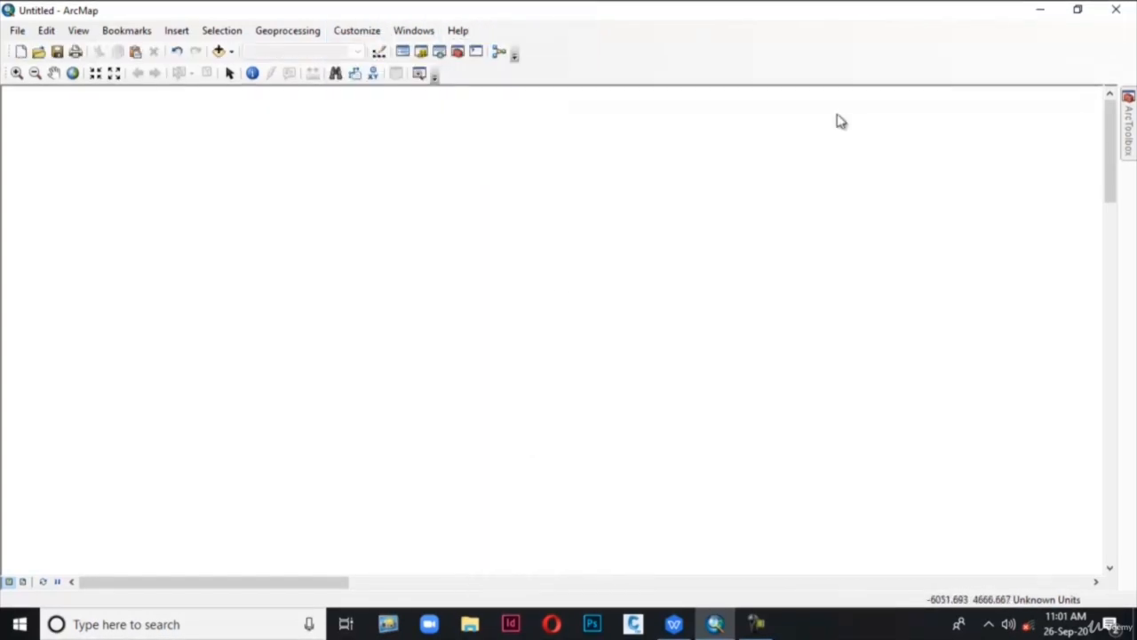
Step: Hide the docked Tools toolbar and turn it back on
{"action": "right_click", "coordinate": [675, 34]}
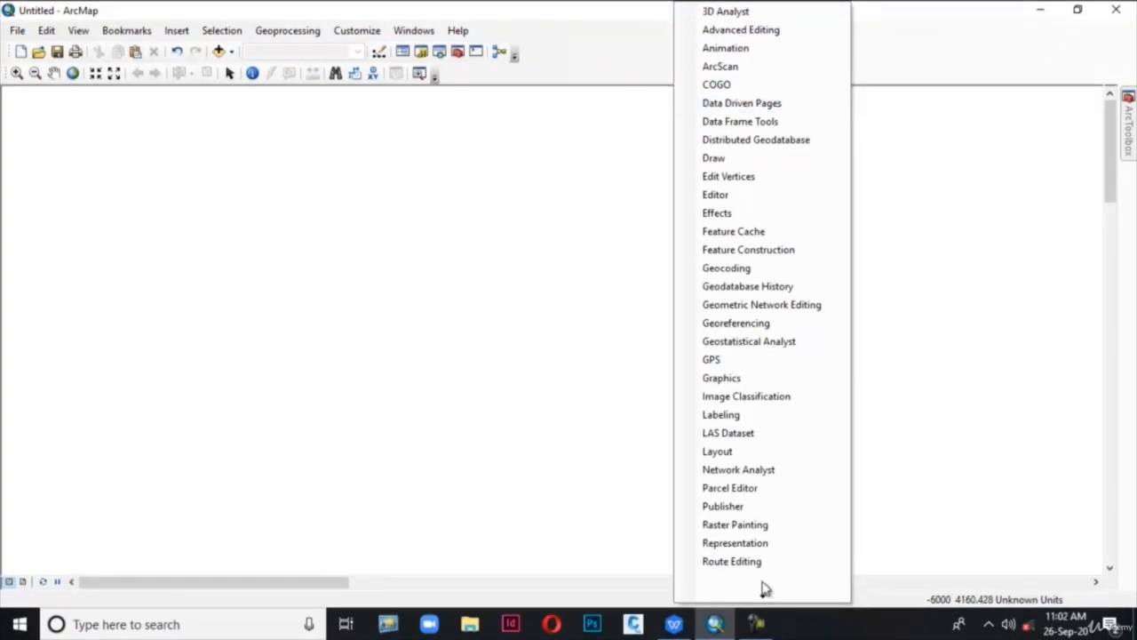
{"action": "mouse_move", "coordinate": [760, 600]}
{"action": "scroll", "coordinate": [720, 475], "scroll_direction": "down", "scroll_amount": 5}
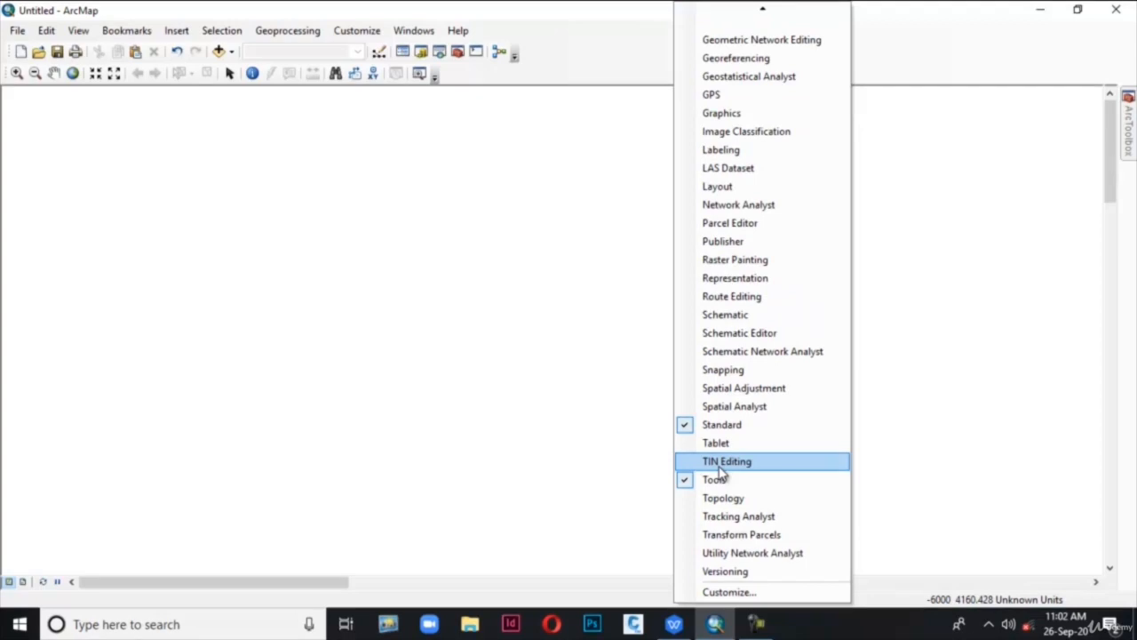
{"action": "left_click", "coordinate": [716, 480]}
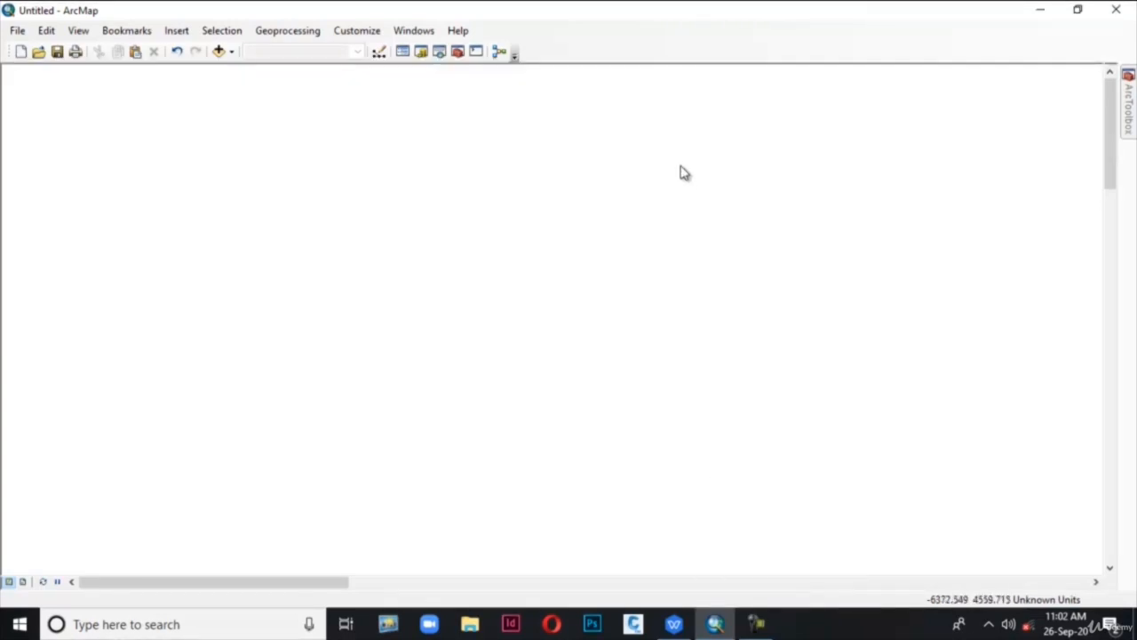
{"action": "right_click", "coordinate": [654, 40]}
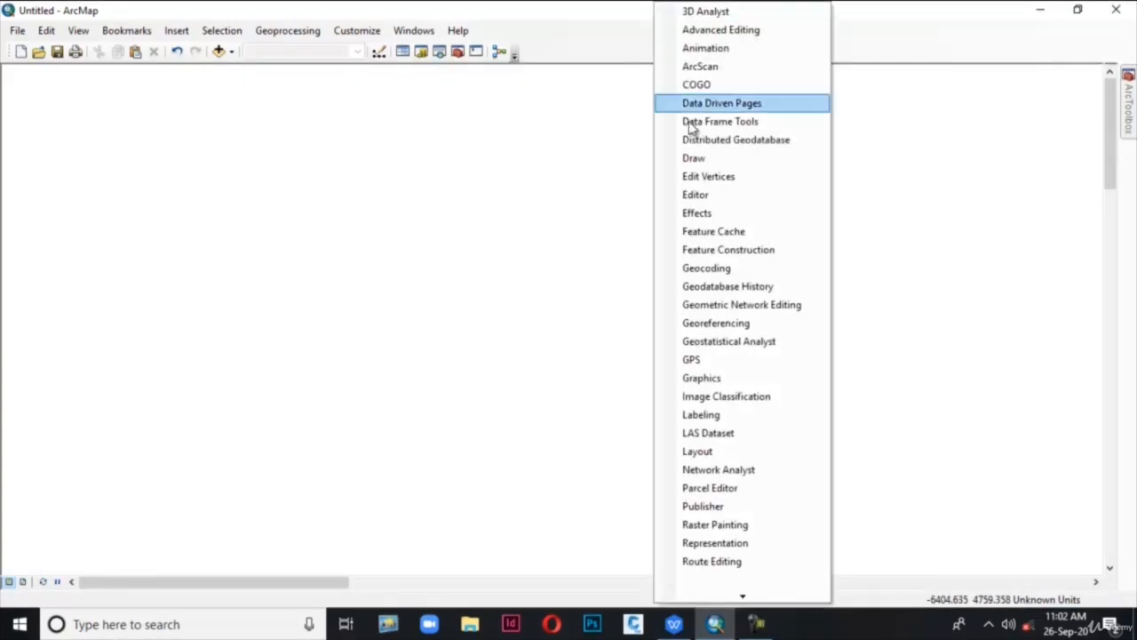
{"action": "mouse_move", "coordinate": [742, 594]}
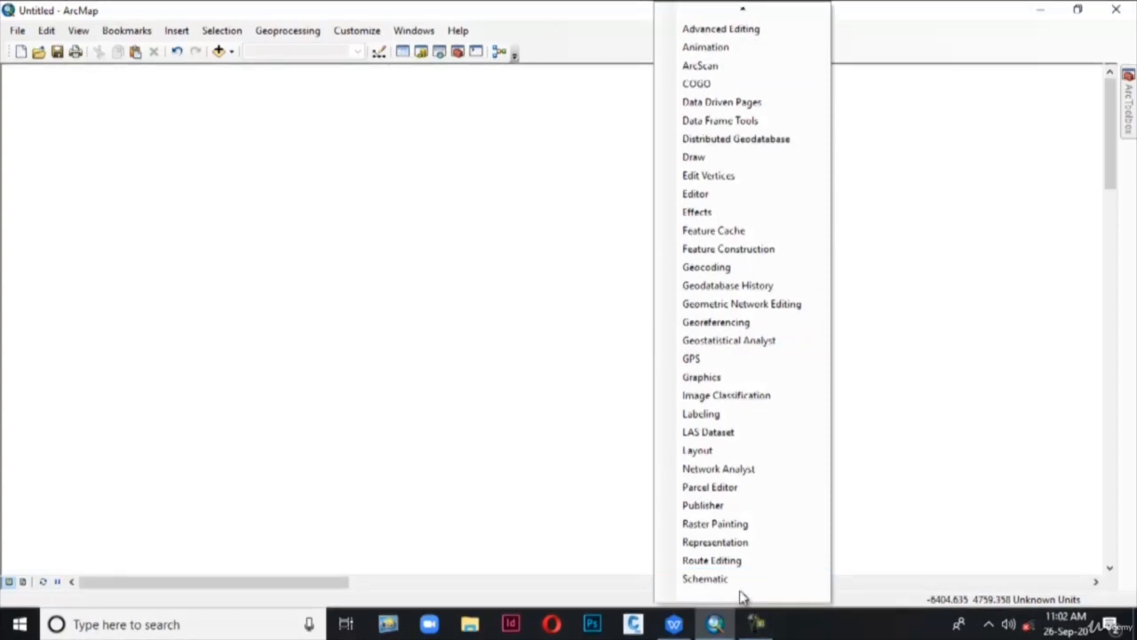
{"action": "left_click", "coordinate": [691, 484]}
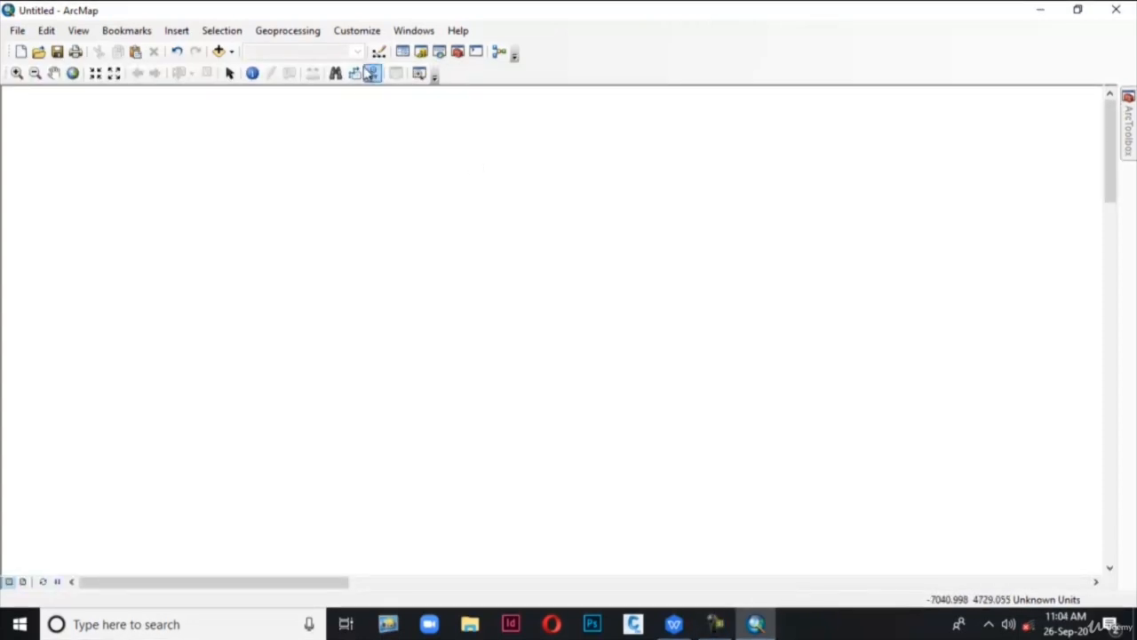
Step: Open the Extensions dialog, review which extensions are enabled, including 3D Analyst, and close it
{"action": "left_click", "coordinate": [359, 33]}
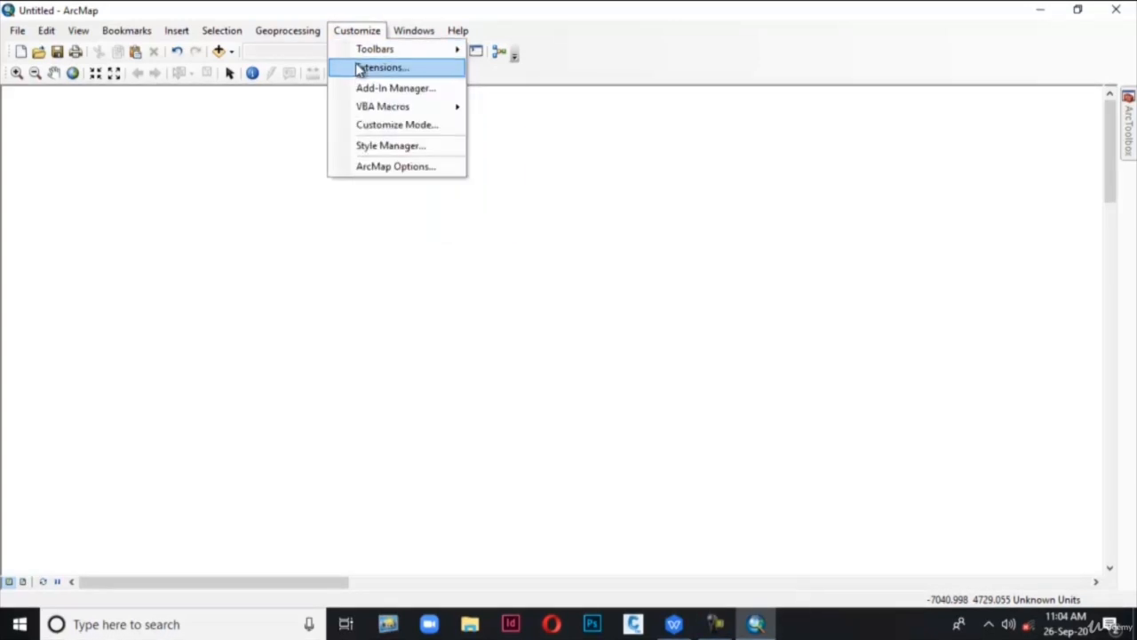
{"action": "left_click", "coordinate": [360, 71]}
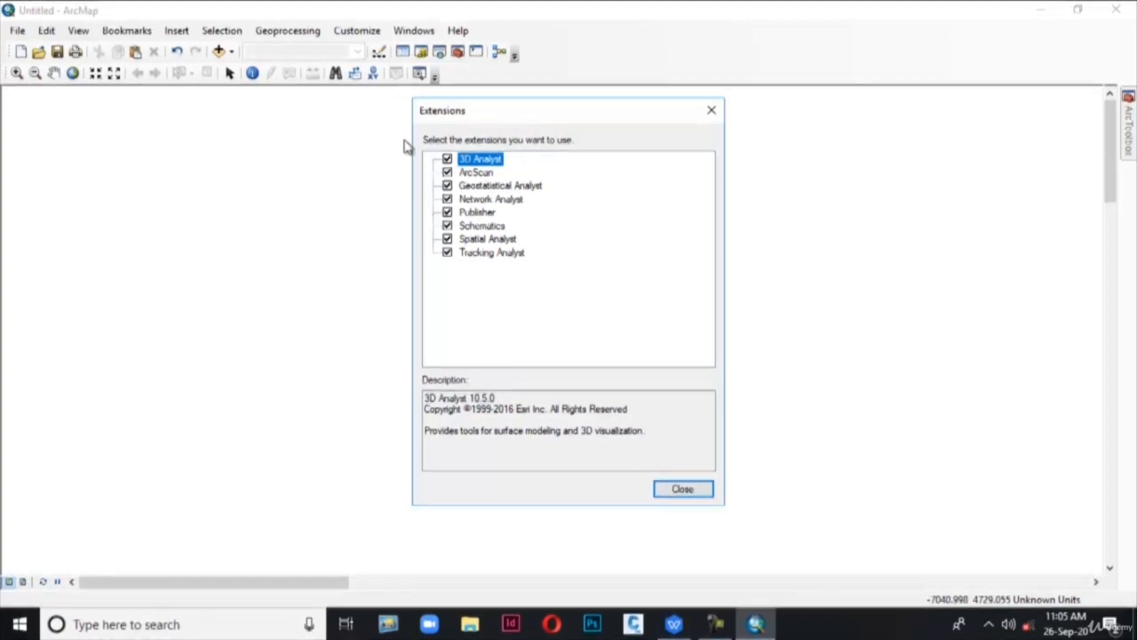
{"action": "left_click", "coordinate": [447, 159]}
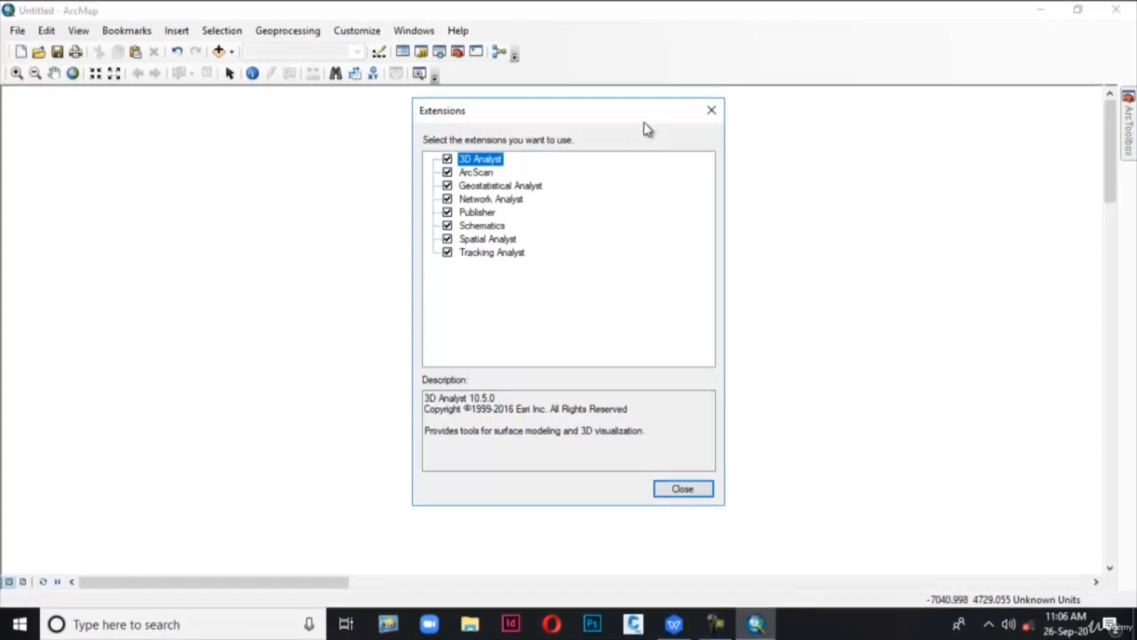
{"action": "left_click", "coordinate": [711, 111]}
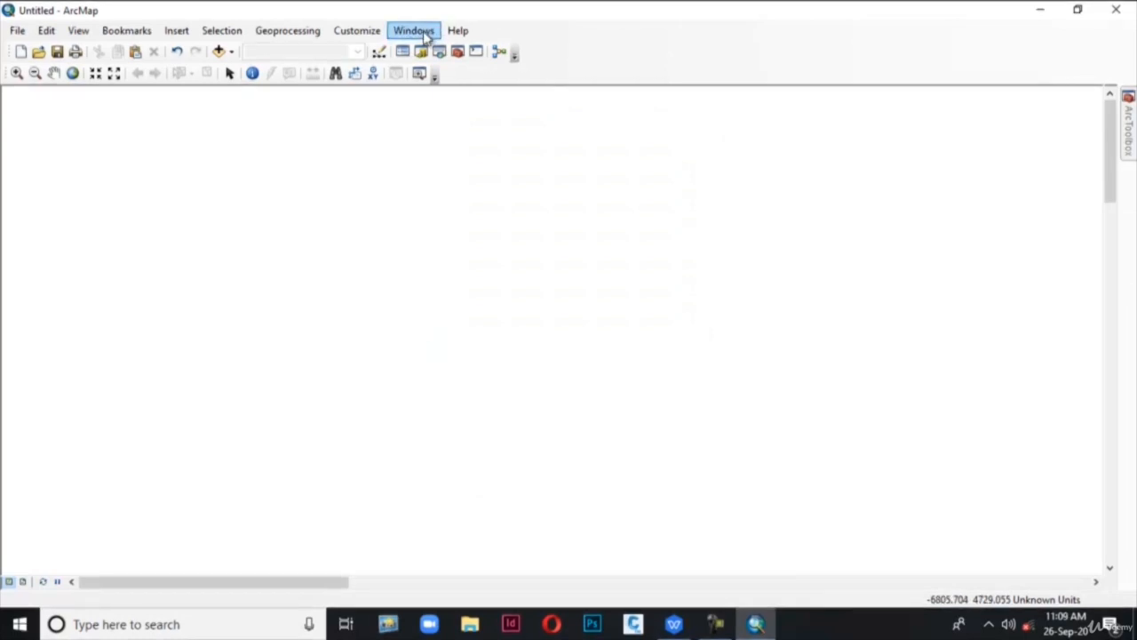
Step: Display the Table Of Contents and Catalog windows, and set the Catalog window to auto-hide
{"action": "left_click", "coordinate": [424, 34]}
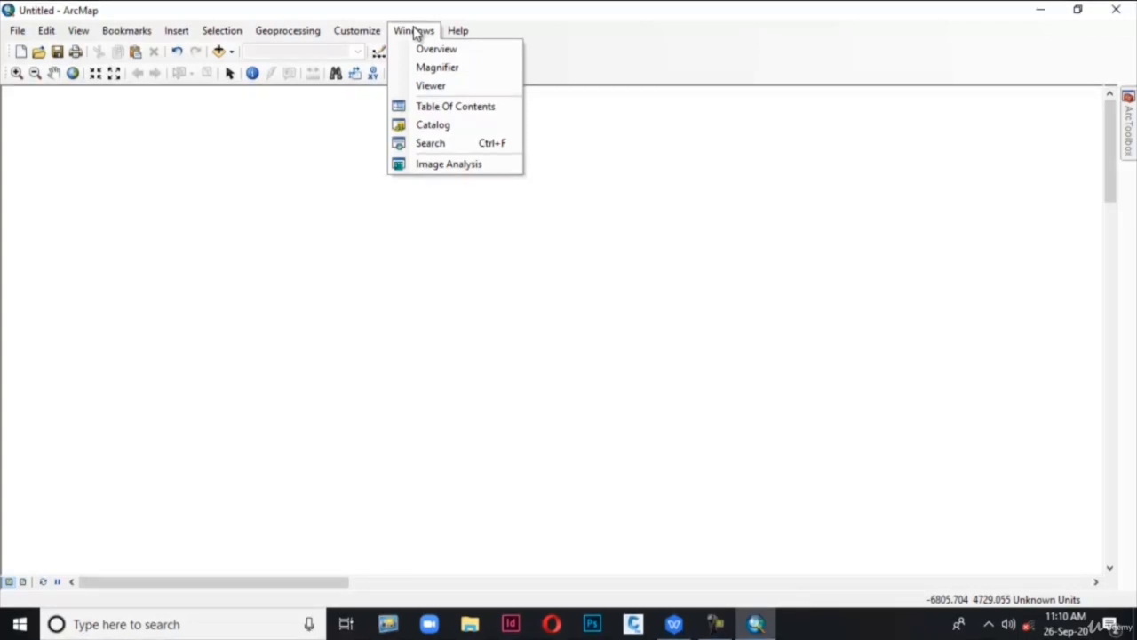
{"action": "left_click", "coordinate": [419, 108]}
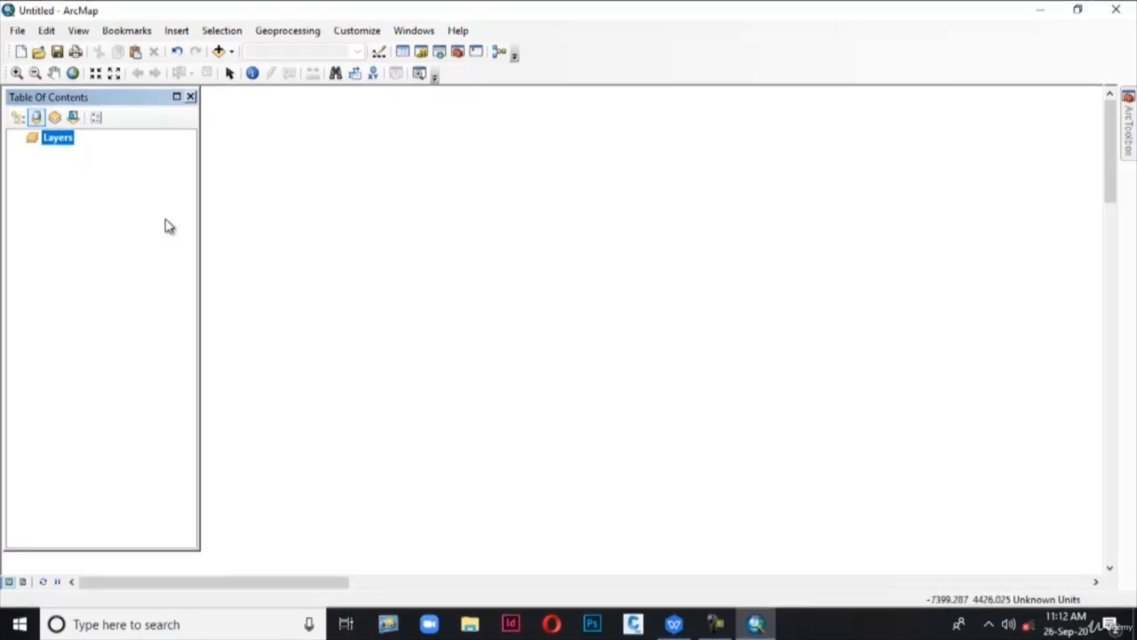
{"action": "left_click", "coordinate": [402, 32]}
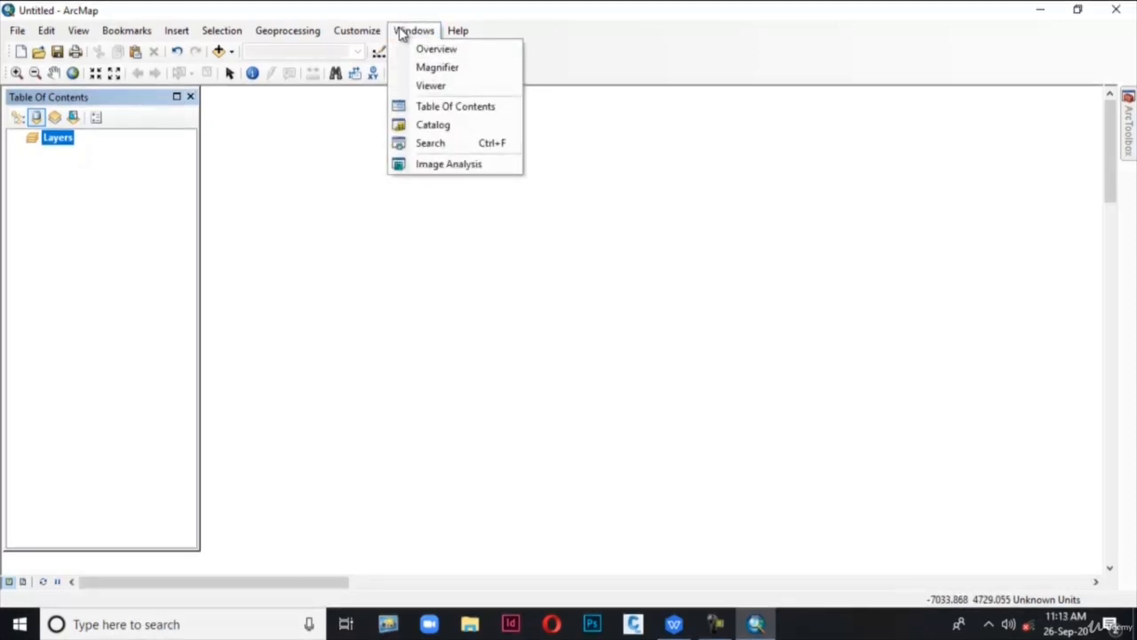
{"action": "left_click", "coordinate": [400, 125]}
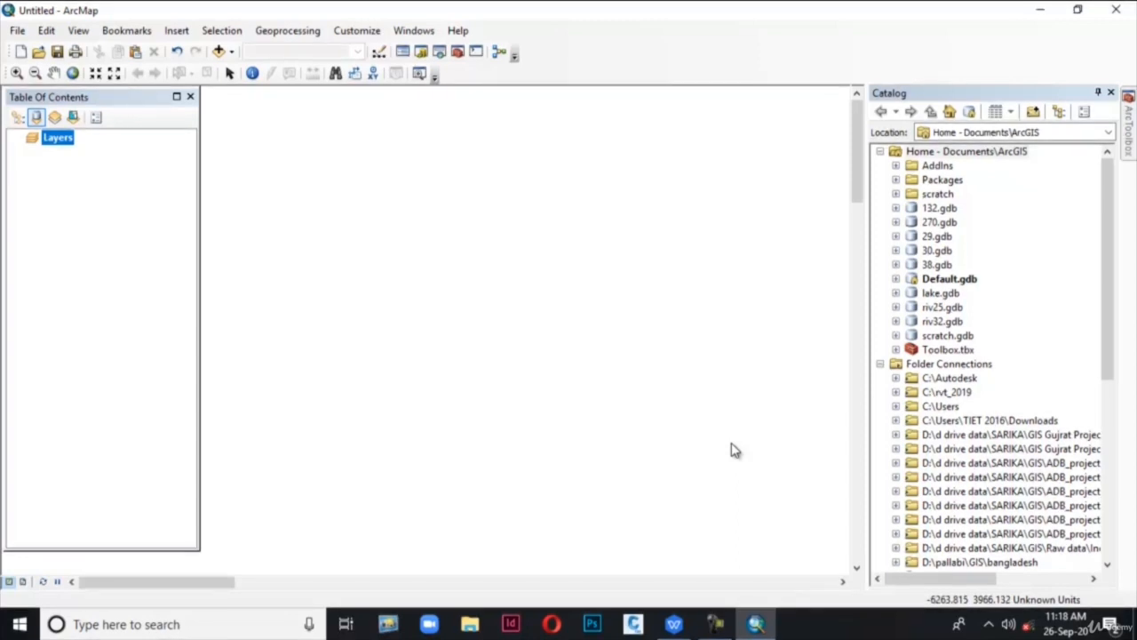
{"action": "left_click", "coordinate": [1098, 95]}
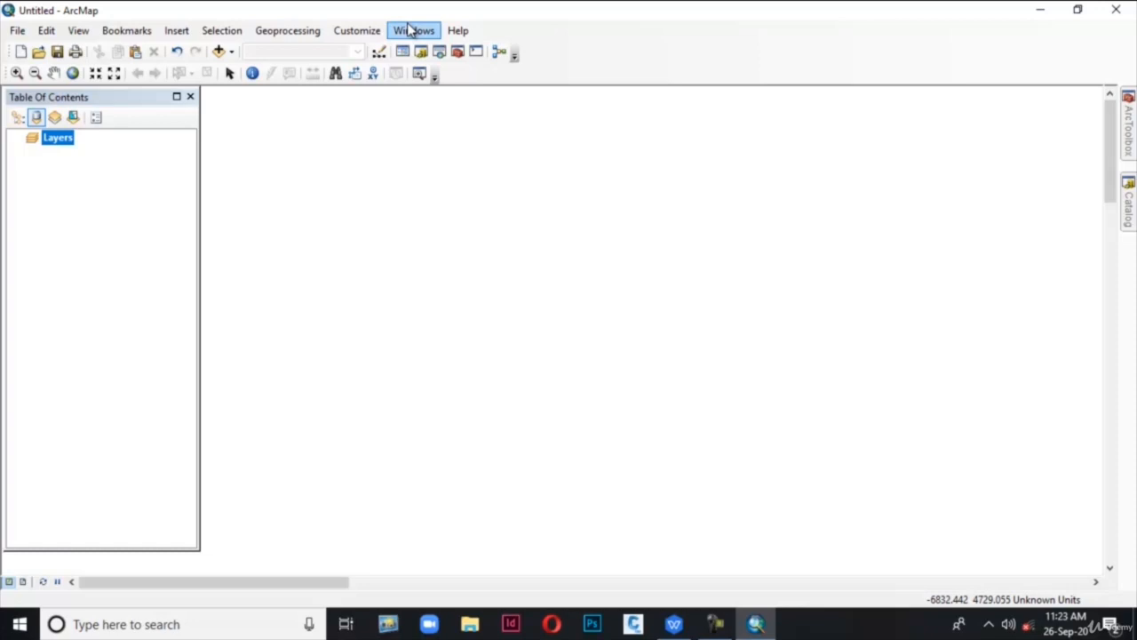
Step: Display the Search window and run a local search limited to tools for "select (analysis)"
{"action": "left_click", "coordinate": [414, 30]}
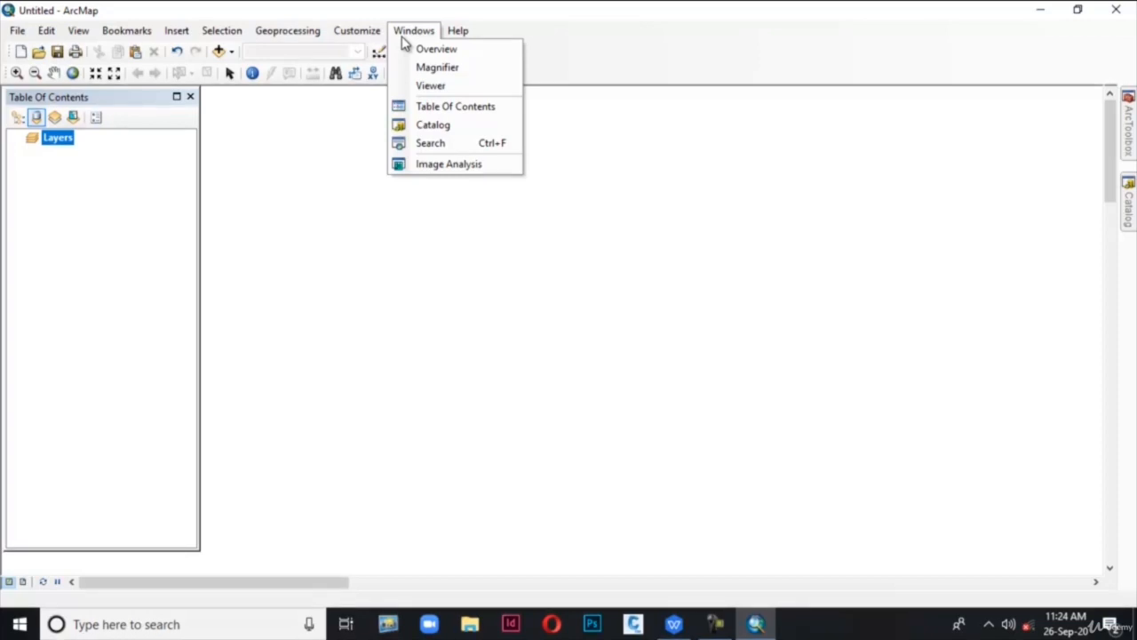
{"action": "left_click", "coordinate": [419, 144]}
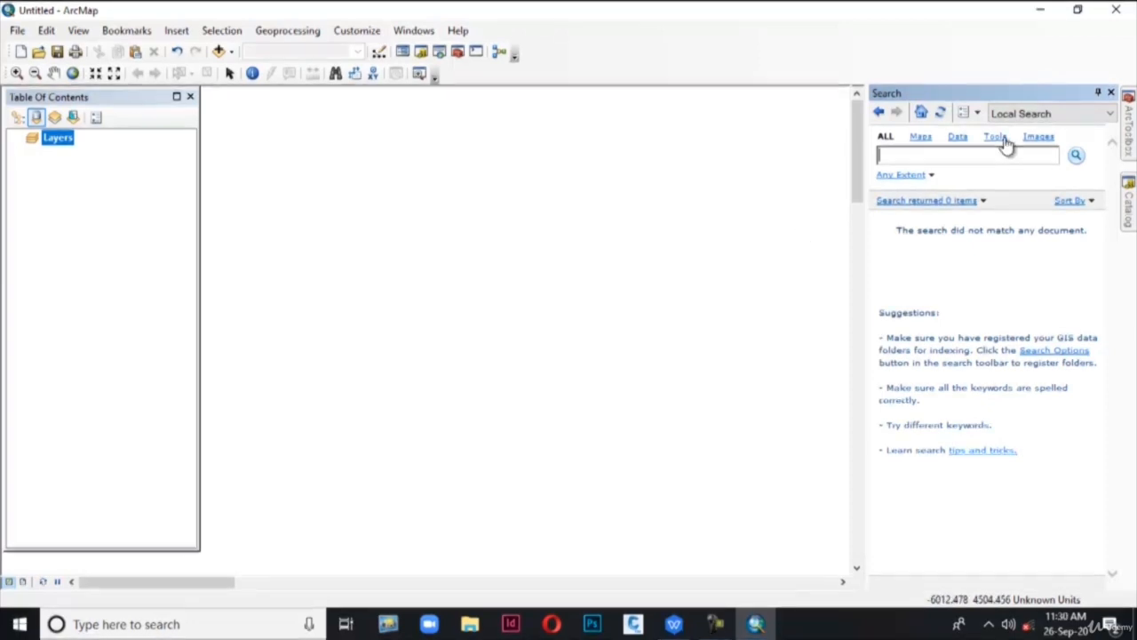
{"action": "left_click", "coordinate": [995, 137]}
{"action": "type", "text": "add"}
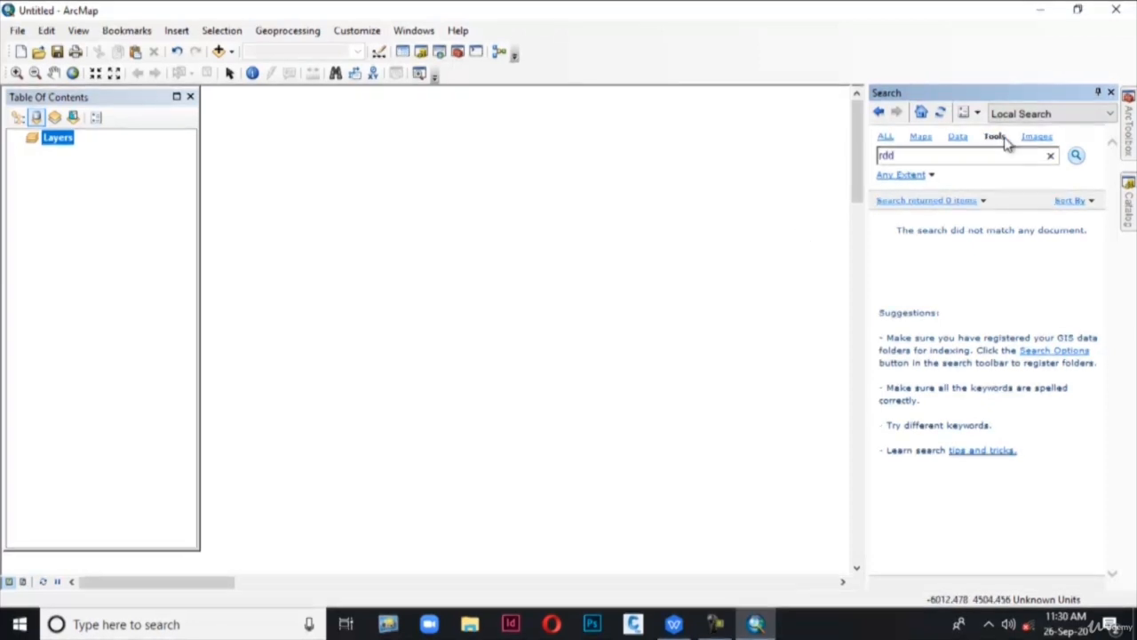
{"action": "key", "text": "BackSpace"}
{"action": "key", "text": "BackSpace"}
{"action": "key", "text": "BackSpace"}
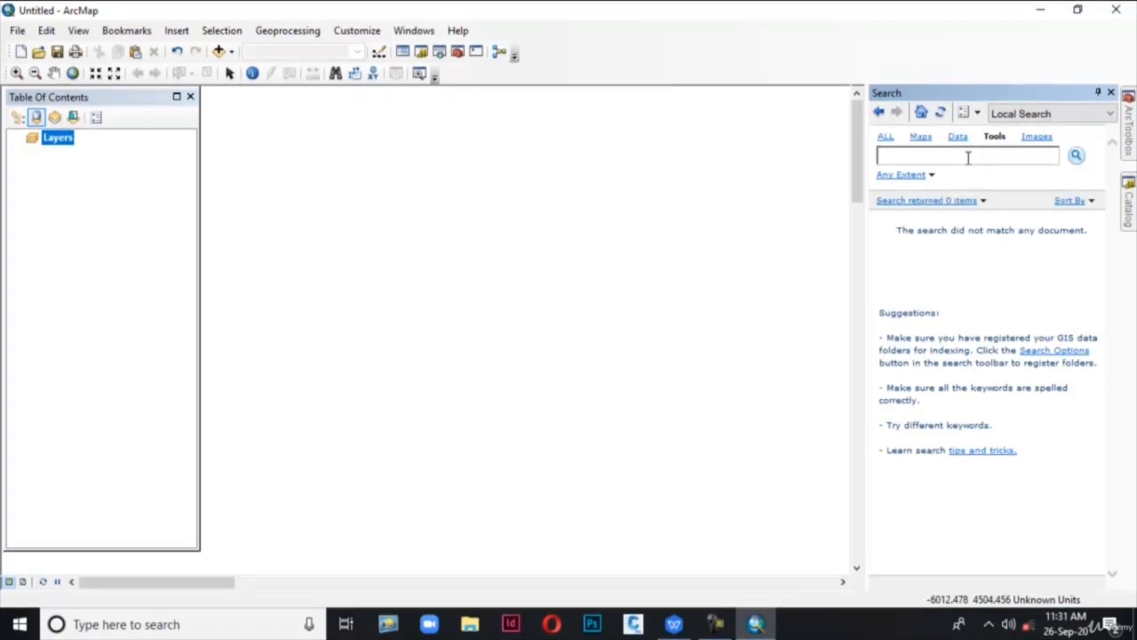
{"action": "type", "text": "select (analysis)"}
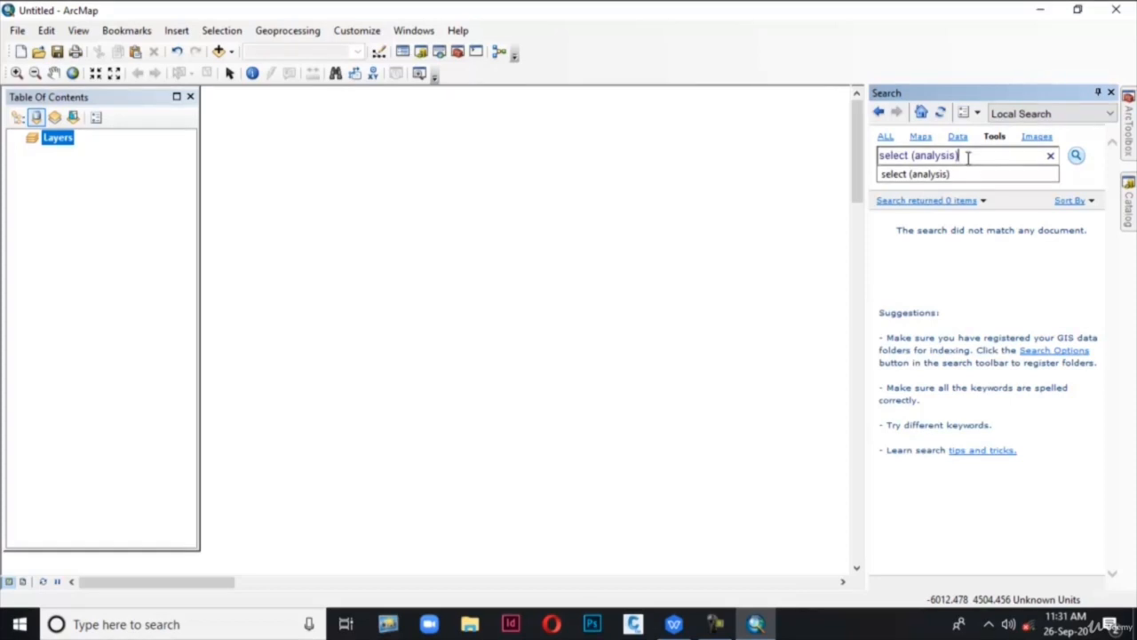
{"action": "left_click", "coordinate": [1078, 158]}
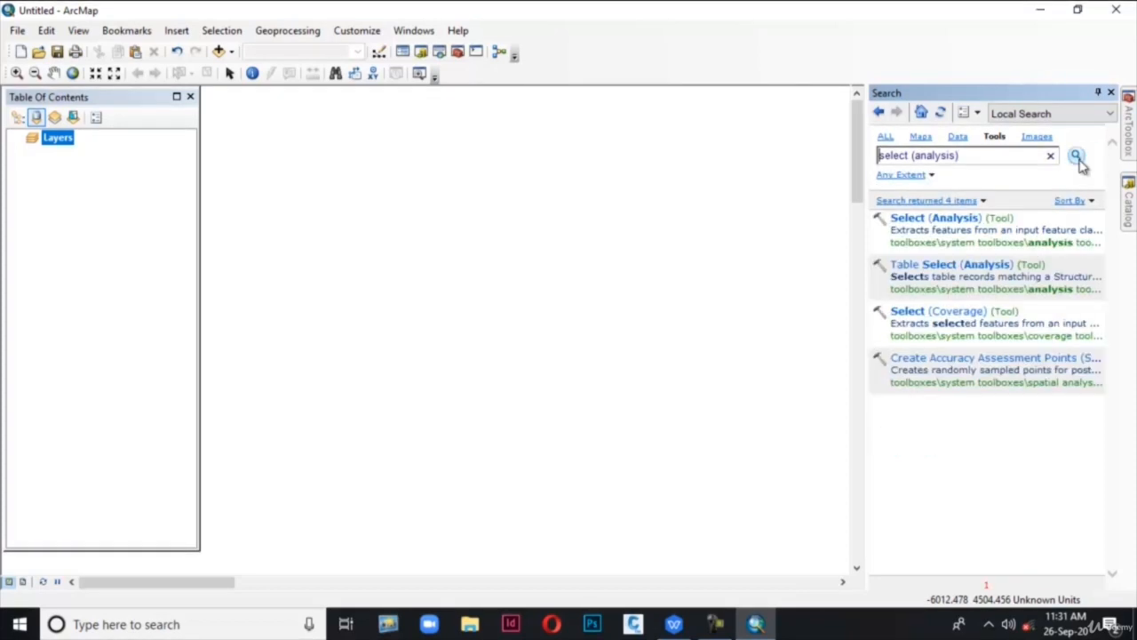
Step: Open the Select (Analysis) tool from the results and close it, then read through its item description and close that too
{"action": "left_click", "coordinate": [910, 222]}
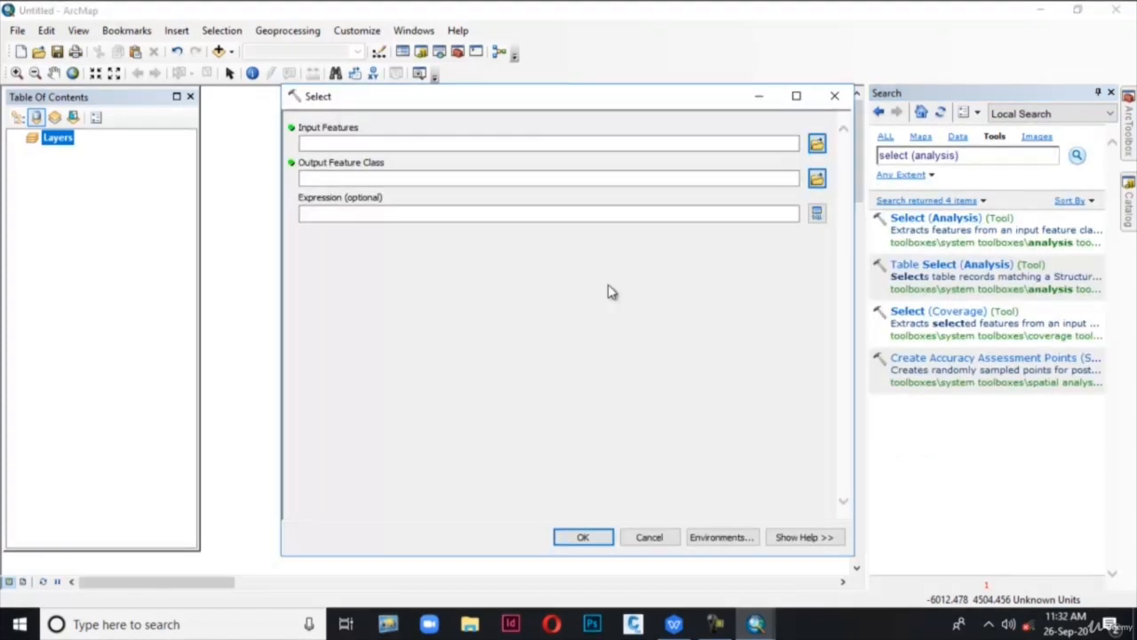
{"action": "left_click", "coordinate": [835, 98]}
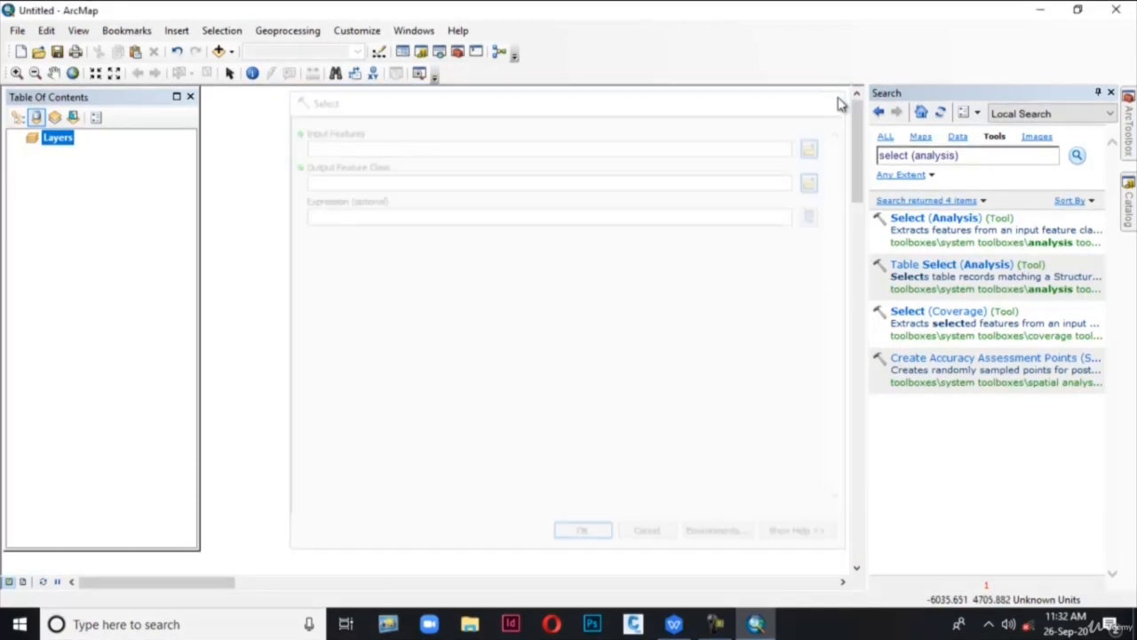
{"action": "left_click", "coordinate": [896, 229]}
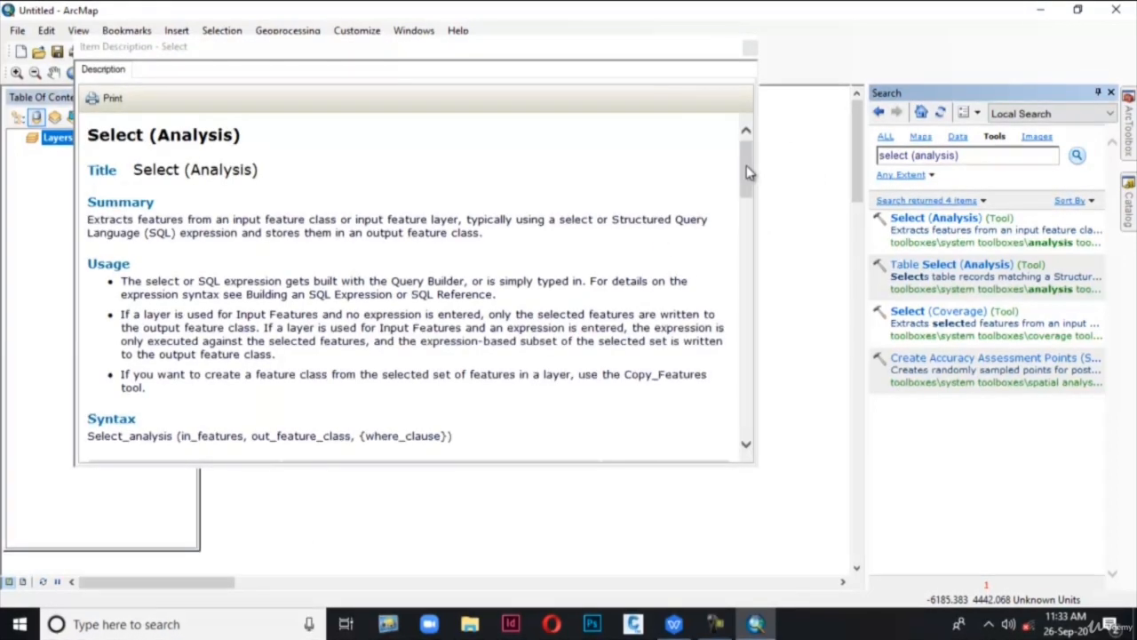
{"action": "left_click_drag", "start_coordinate": [747, 172], "coordinate": [747, 413]}
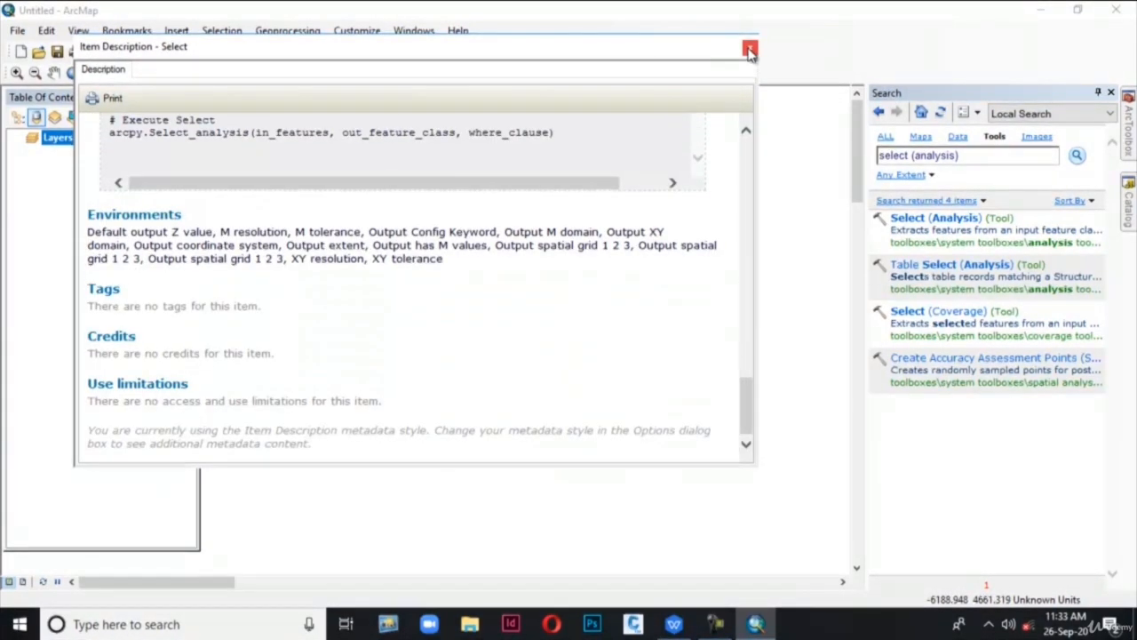
{"action": "left_click", "coordinate": [749, 49]}
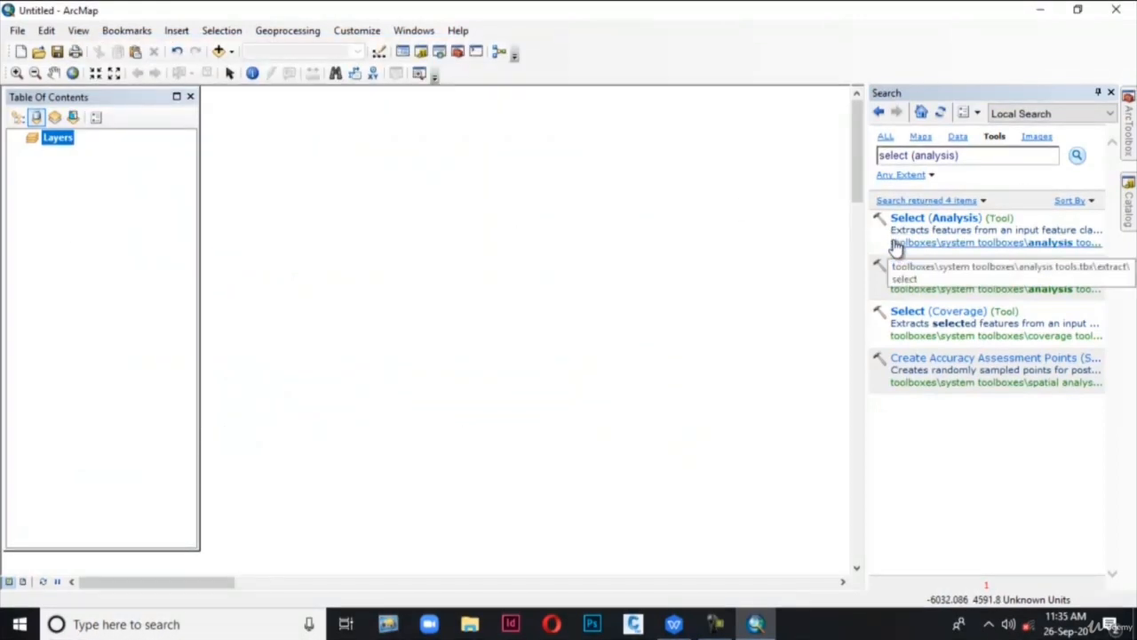
Step: Locate the Select tool in the Catalog tree from its search result path, and set the Search window to auto-hide
{"action": "left_click", "coordinate": [896, 243]}
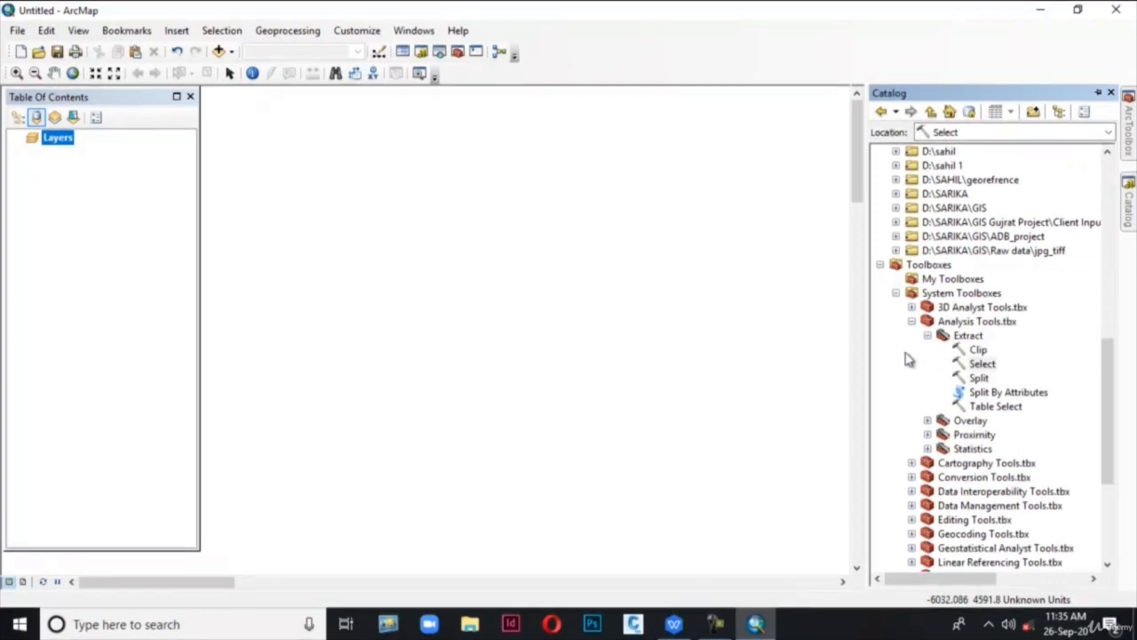
{"action": "left_click", "coordinate": [979, 366]}
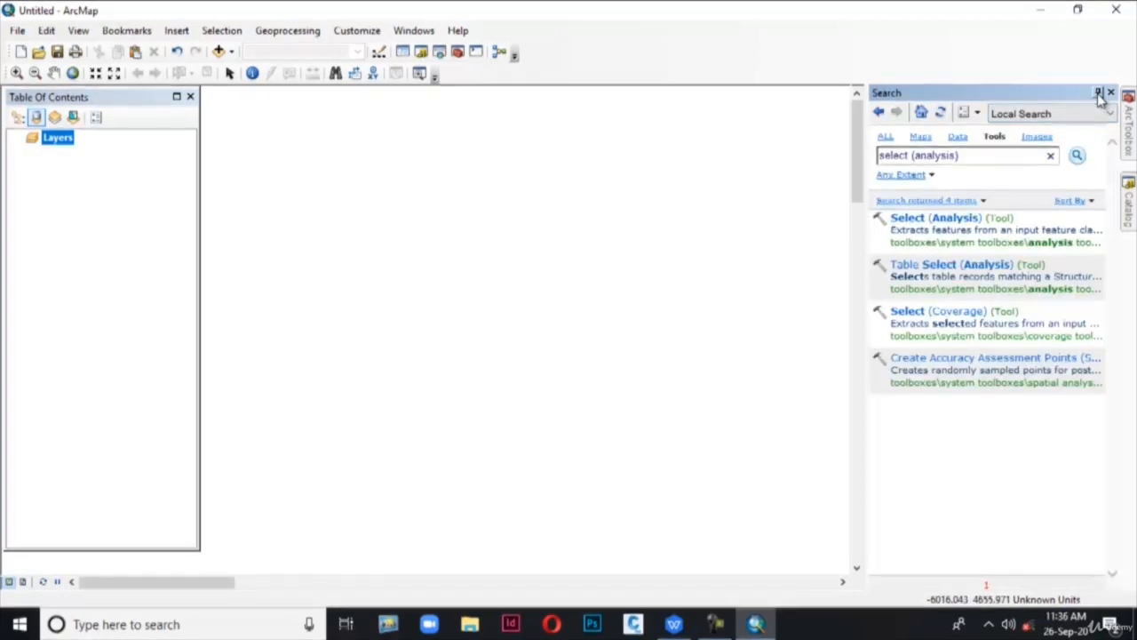
{"action": "left_click", "coordinate": [1099, 95]}
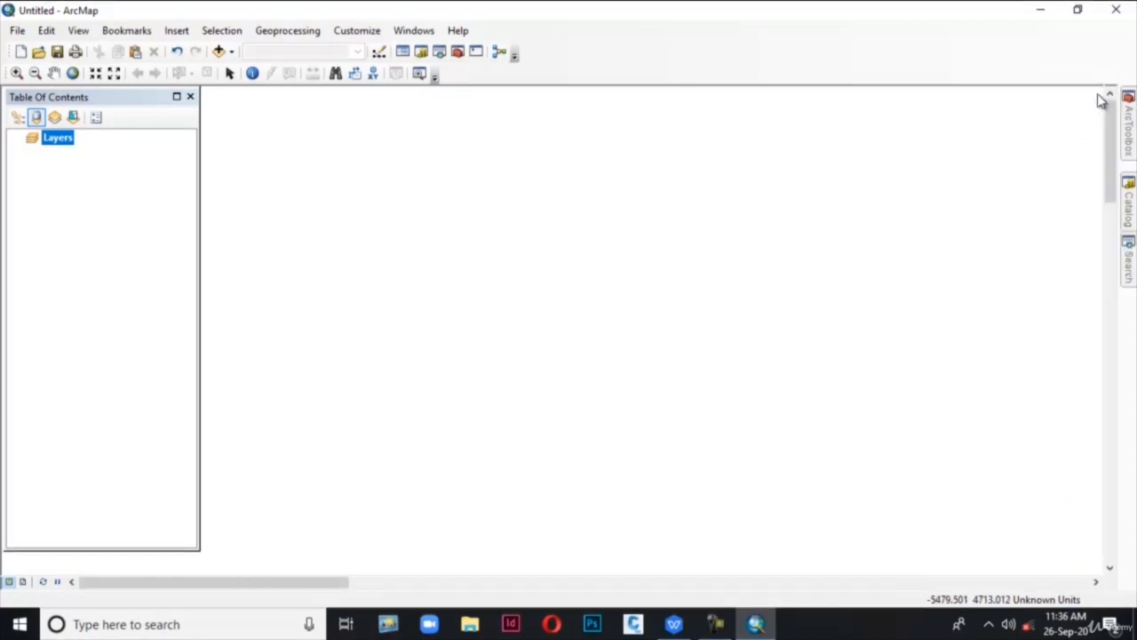
{"action": "mouse_move", "coordinate": [1128, 258]}
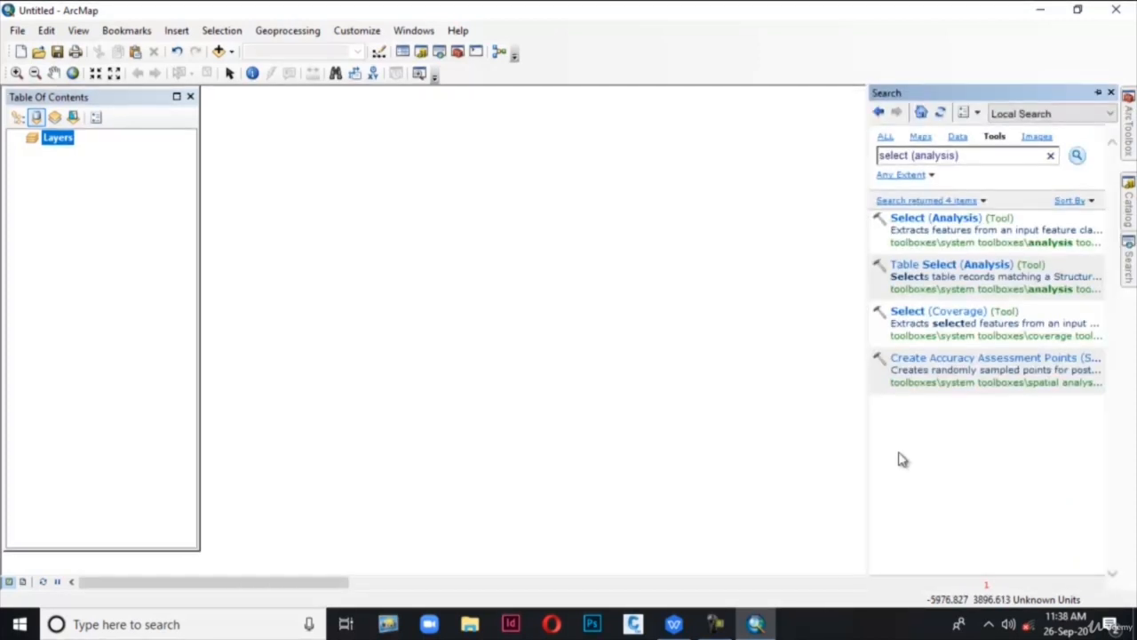
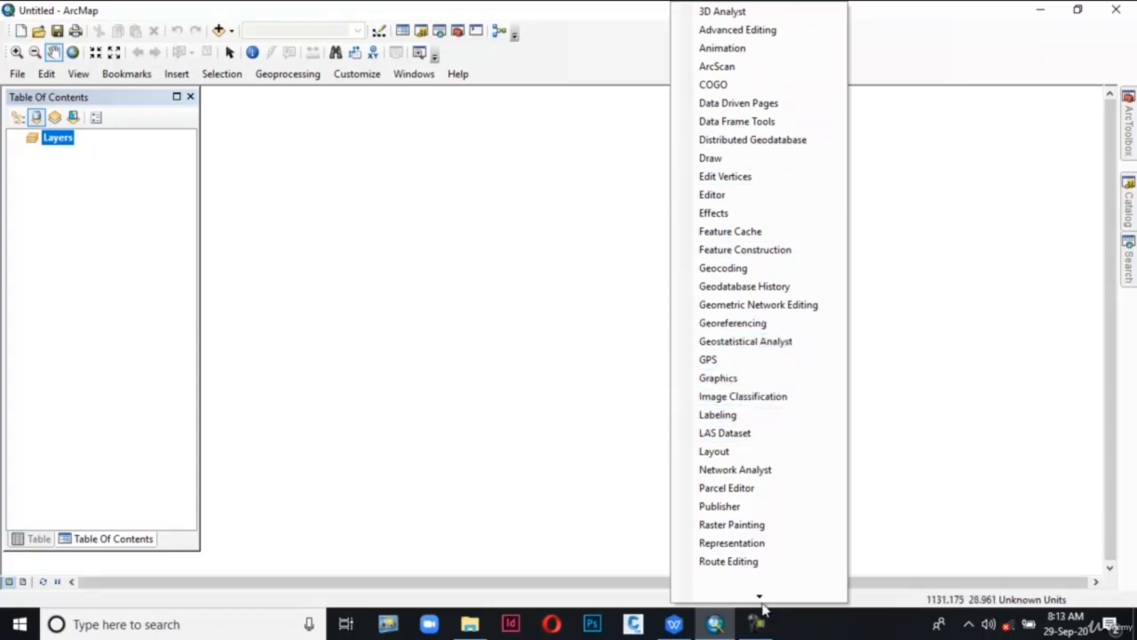
Step: Create a custom toolbar named "My New Toolbars" in Customize Mode and float it over the map area above the dialog
{"action": "mouse_move", "coordinate": [759, 597]}
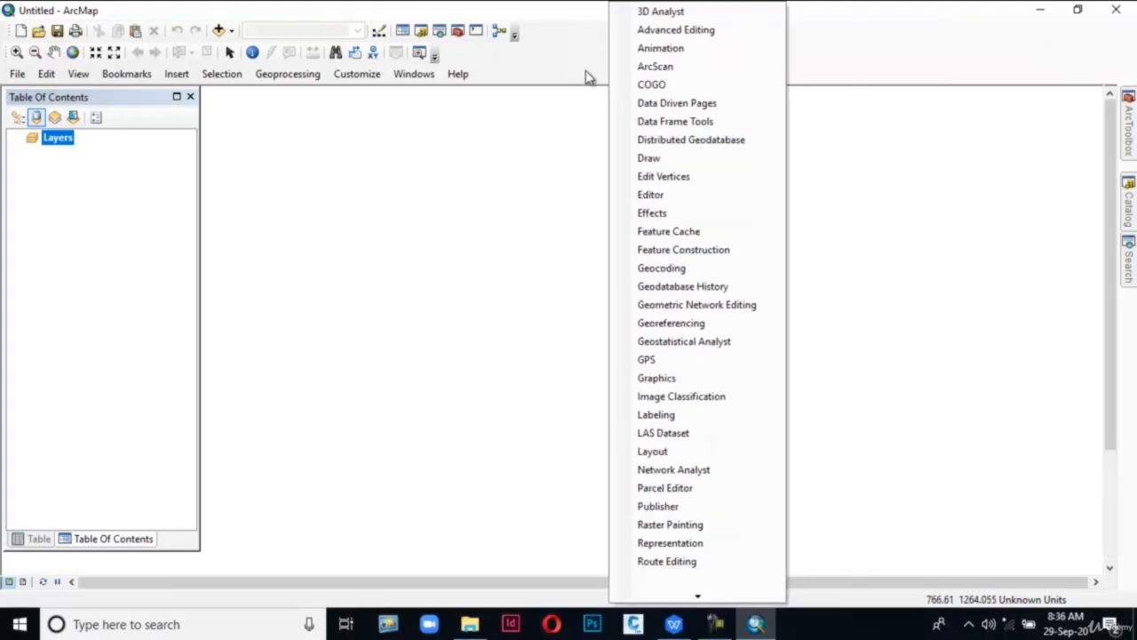
{"action": "left_click", "coordinate": [376, 78]}
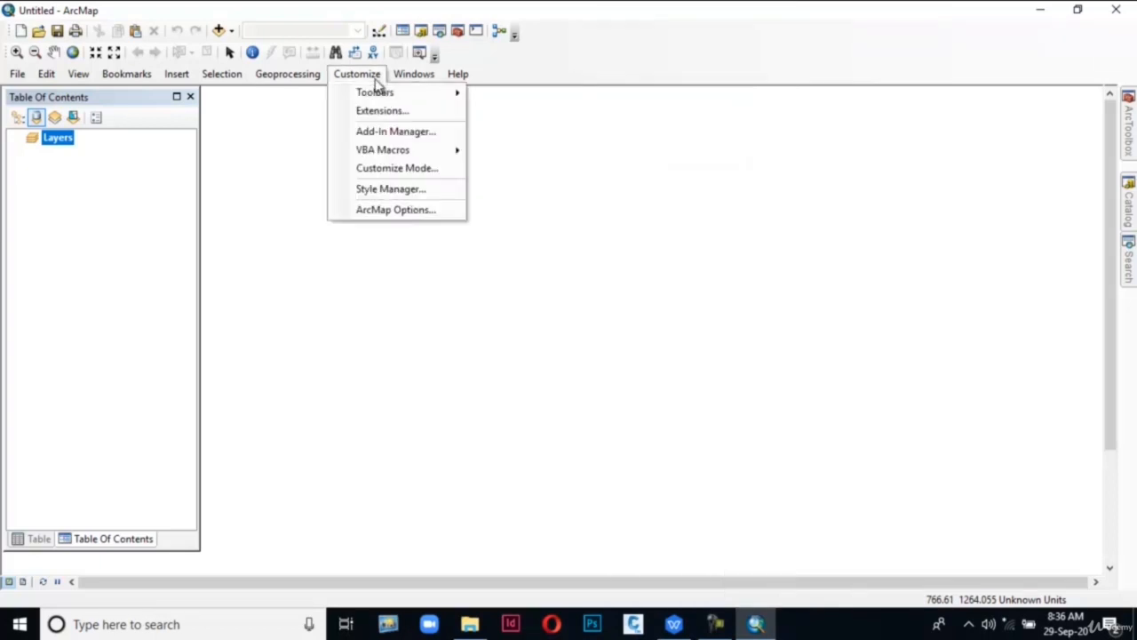
{"action": "mouse_move", "coordinate": [378, 93]}
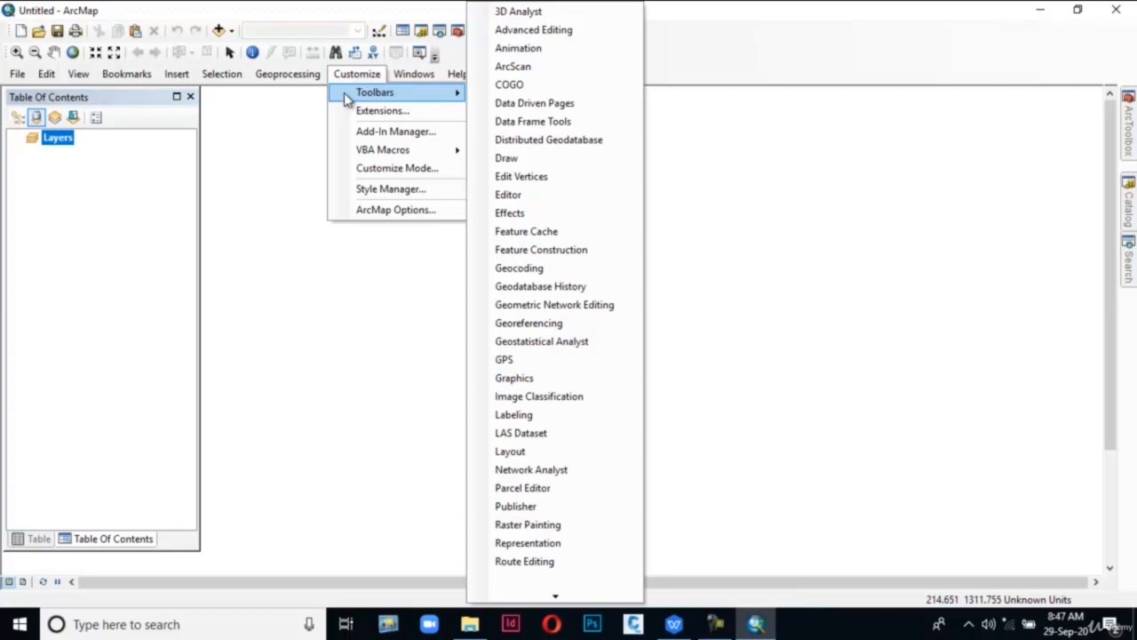
{"action": "left_click", "coordinate": [343, 170]}
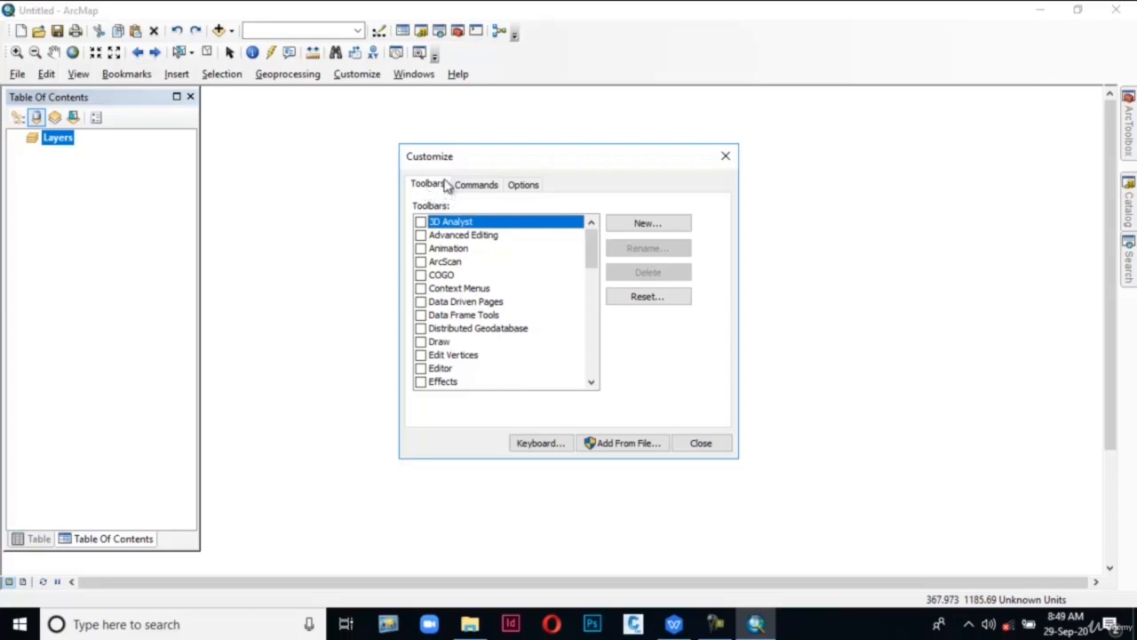
{"action": "left_click", "coordinate": [646, 227]}
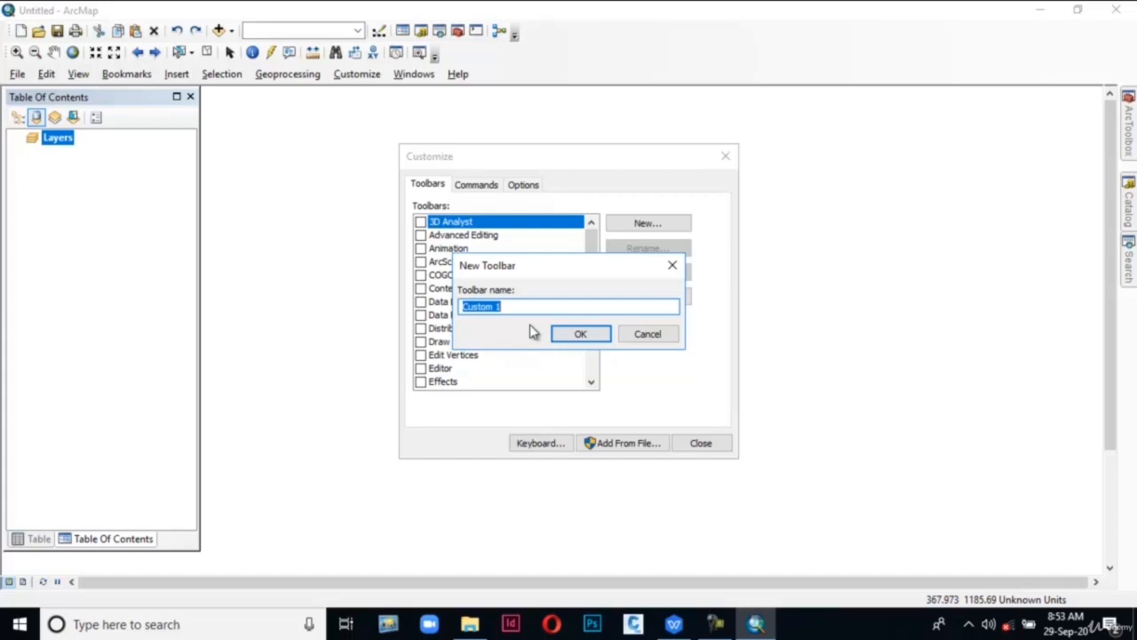
{"action": "type", "text": "My New Toolbars"}
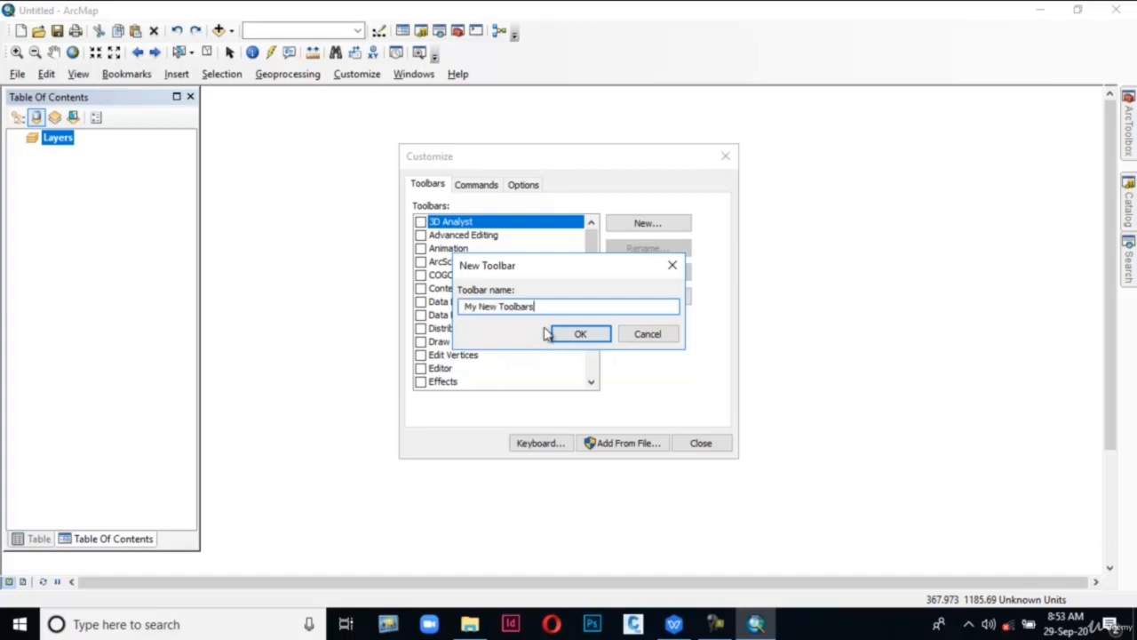
{"action": "left_click", "coordinate": [573, 336]}
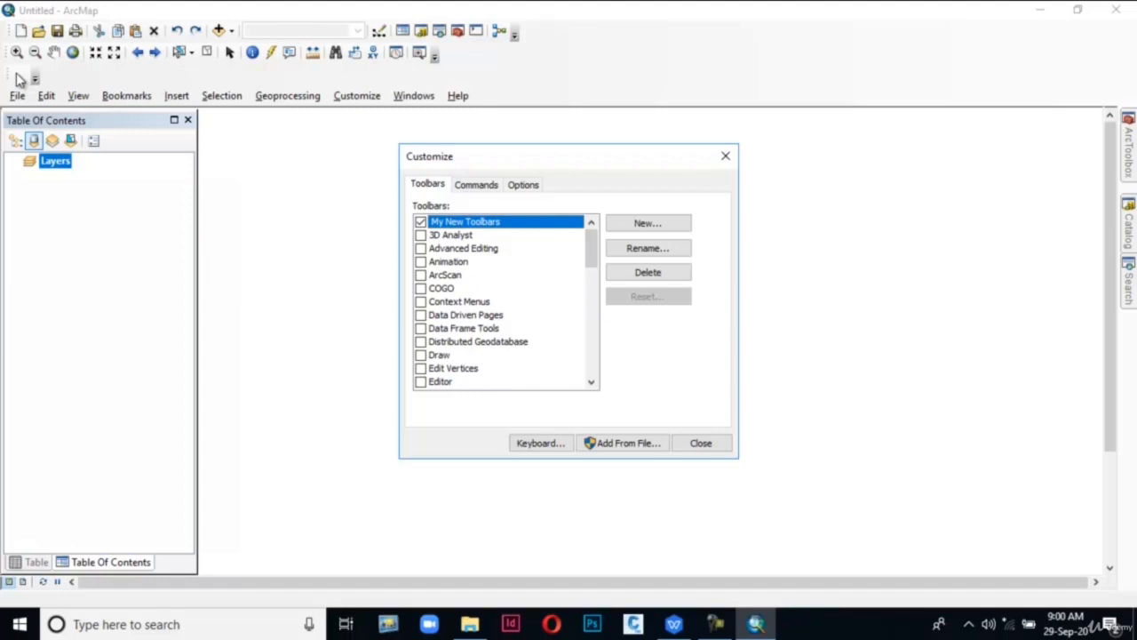
{"action": "left_click_drag", "start_coordinate": [20, 80], "coordinate": [459, 101]}
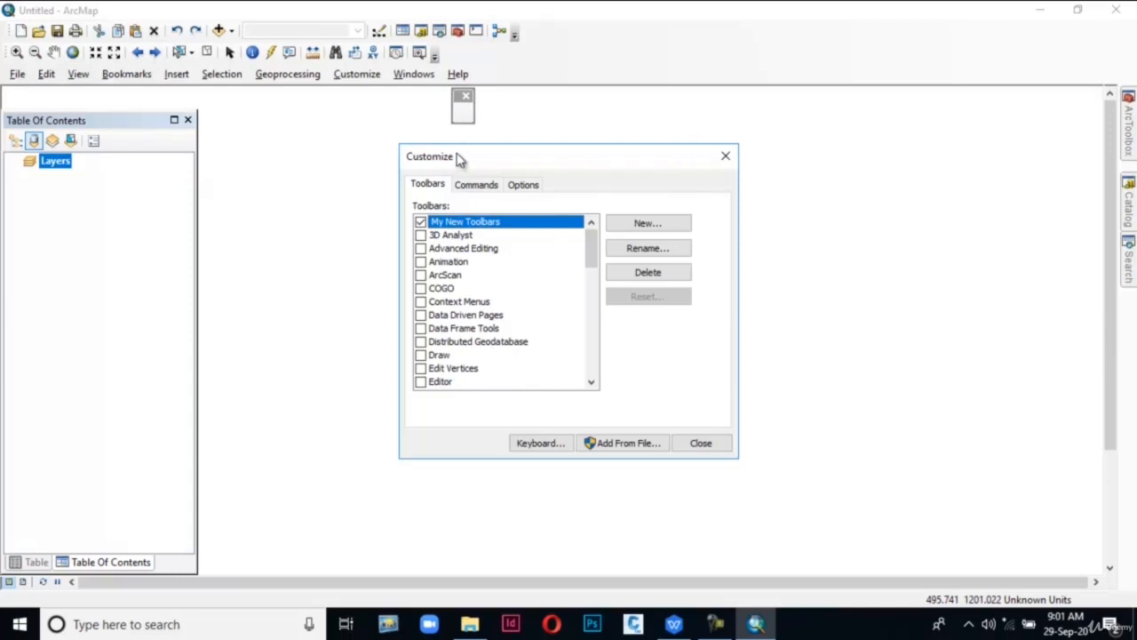
Step: Filter the commands for "Buffer", check the description of the Analysis Tools Buffer command, and add it to the floating custom toolbar
{"action": "left_click", "coordinate": [465, 184]}
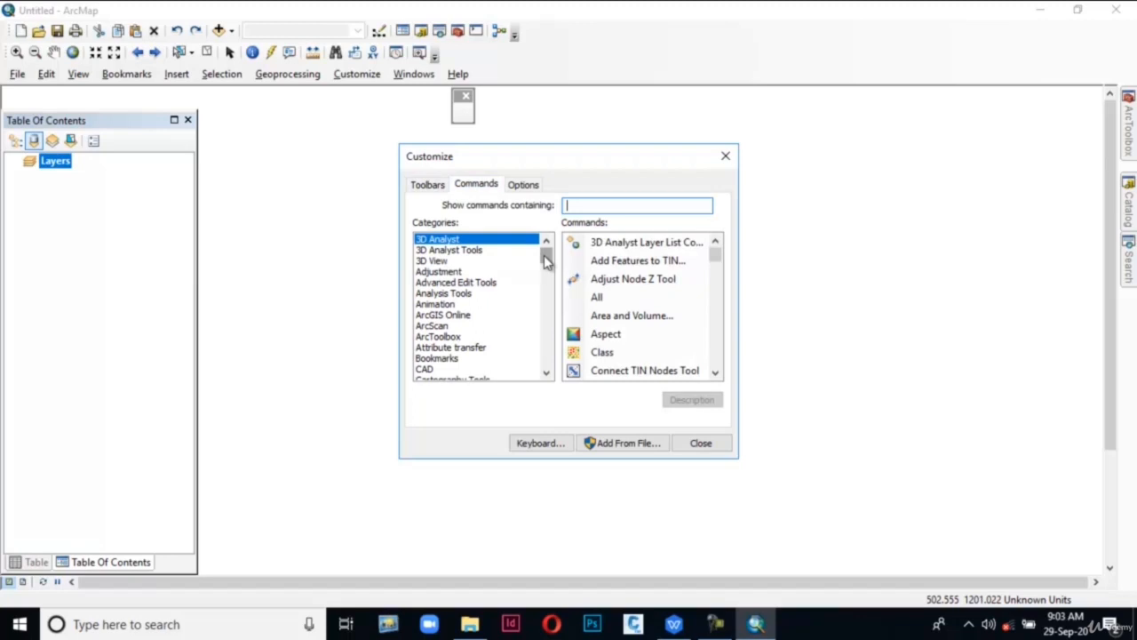
{"action": "mouse_move", "coordinate": [546, 259]}
{"action": "left_mouse_down"}
{"action": "mouse_move", "coordinate": [546, 312]}
{"action": "mouse_move", "coordinate": [551, 281]}
{"action": "mouse_move", "coordinate": [550, 299]}
{"action": "left_mouse_up"}
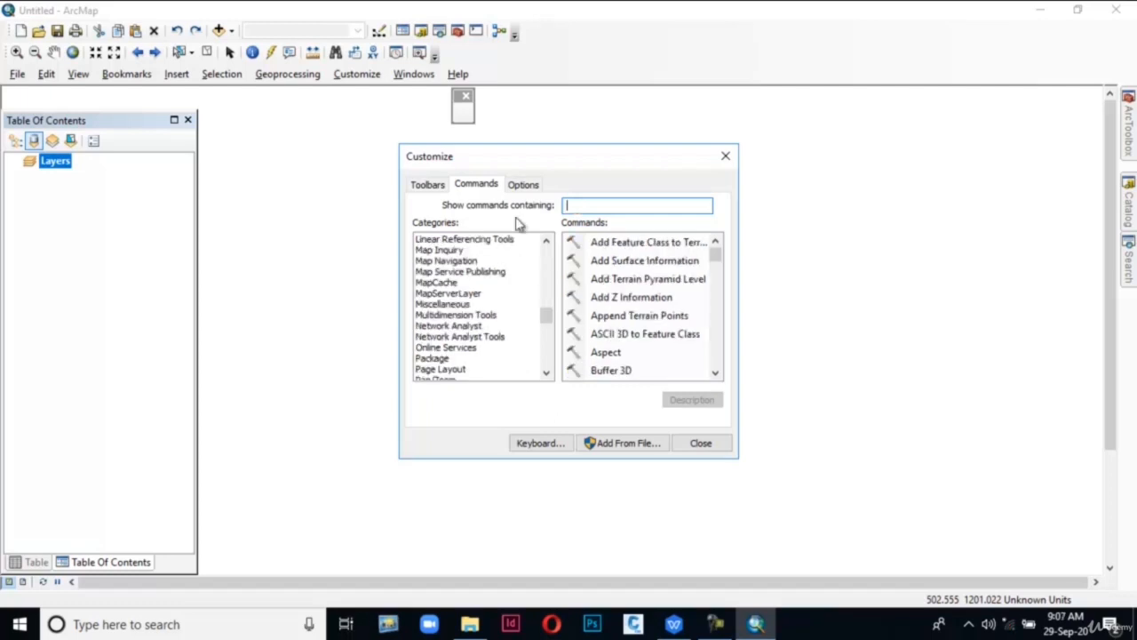
{"action": "type", "text": "Buffer"}
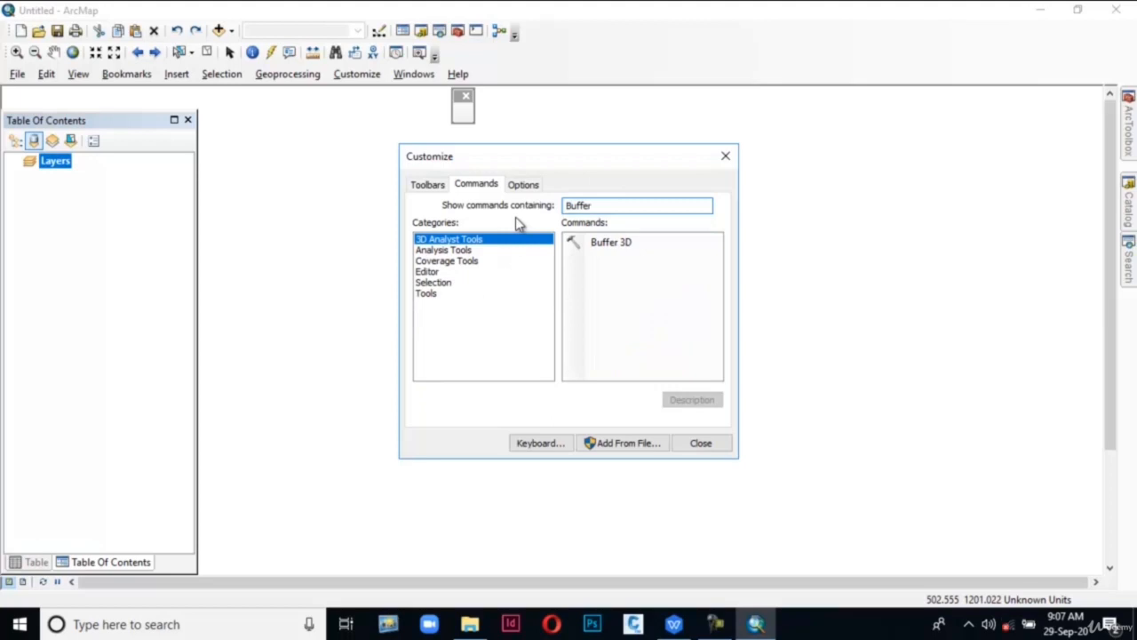
{"action": "left_click", "coordinate": [455, 250]}
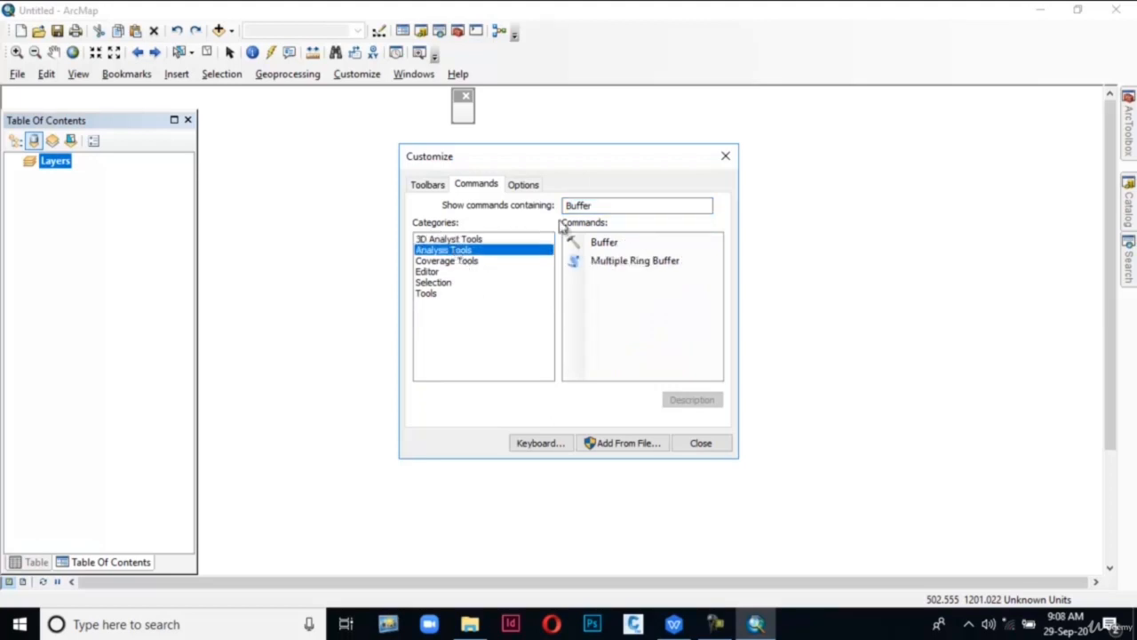
{"action": "left_click", "coordinate": [604, 250]}
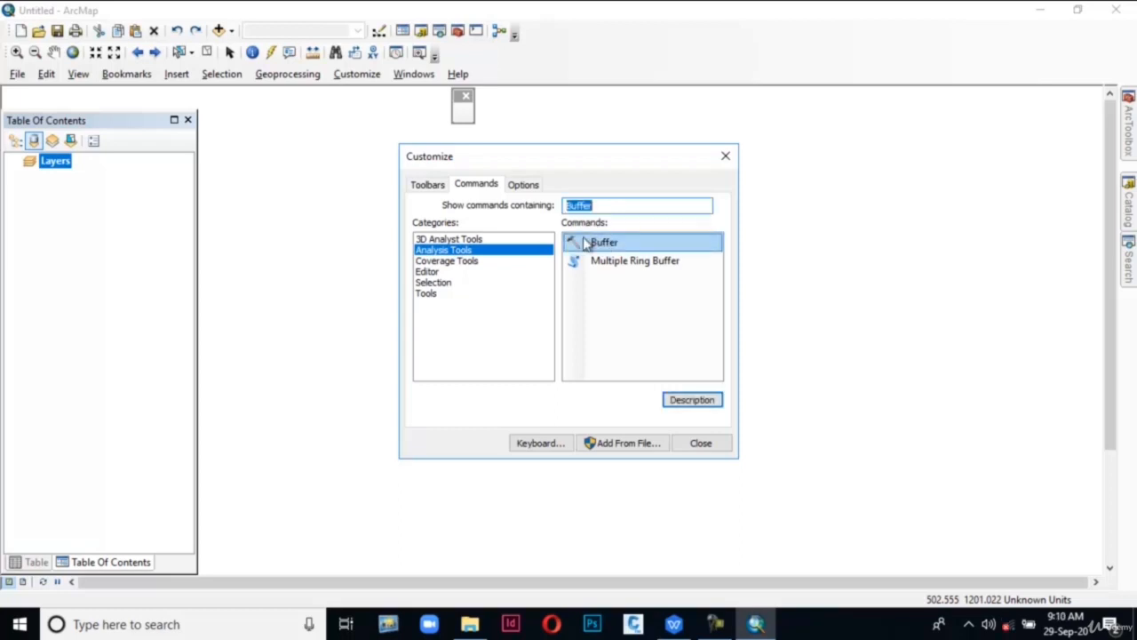
{"action": "left_click", "coordinate": [699, 401]}
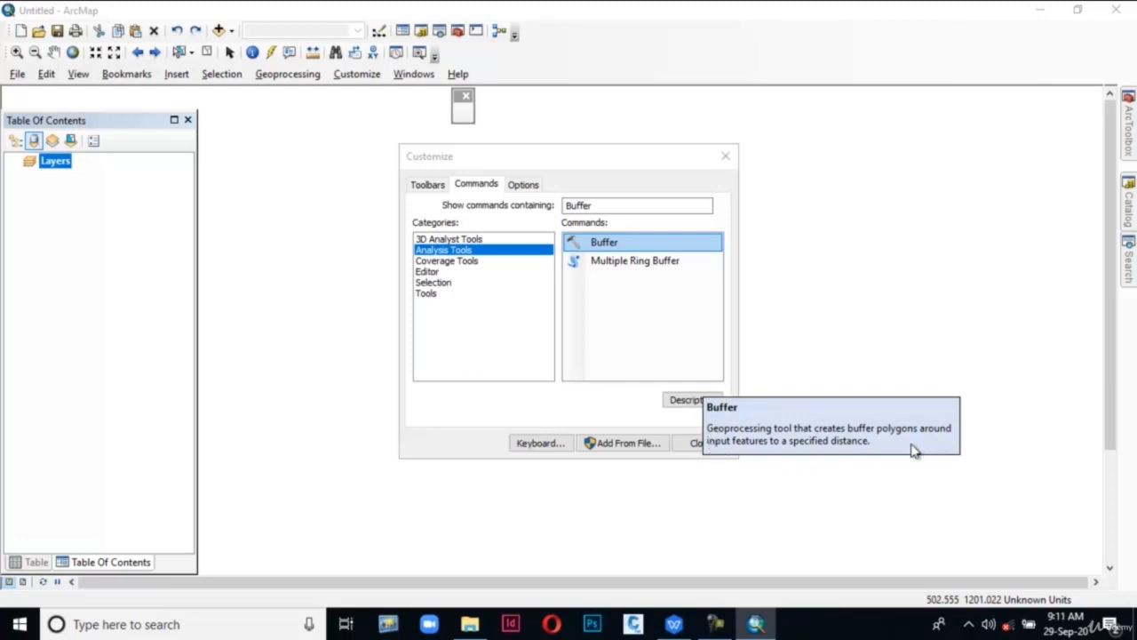
{"action": "left_click", "coordinate": [575, 246]}
{"action": "left_click_drag", "start_coordinate": [576, 246], "coordinate": [461, 113]}
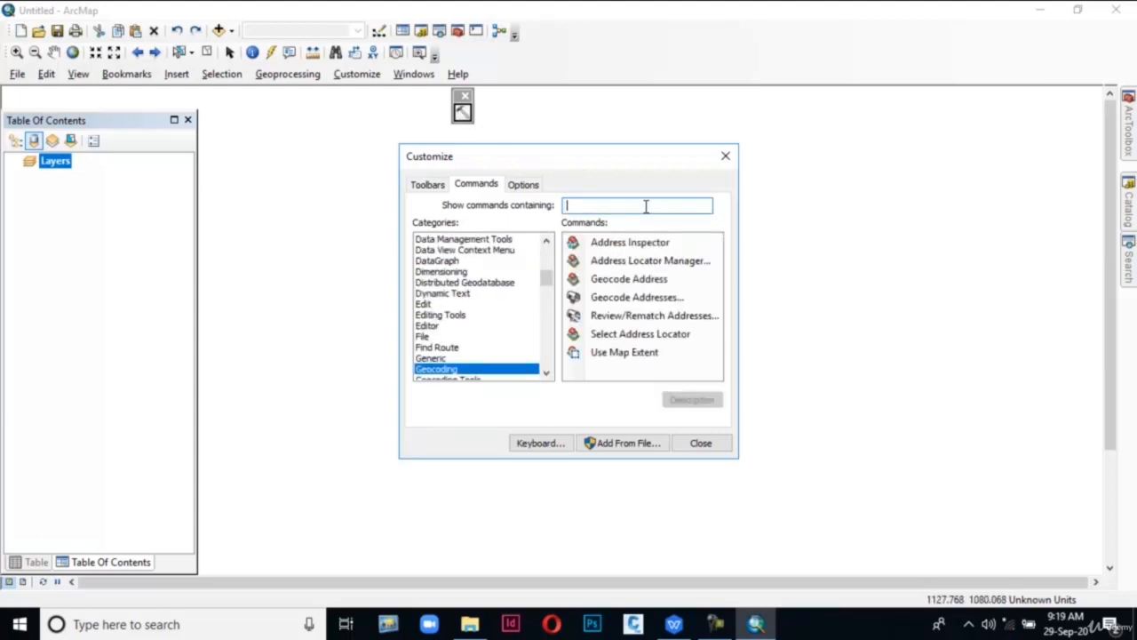
Step: Filter the commands for "Geocod", check the description of Geocode Addresses, and add that command to the floating custom toolbar
{"action": "type", "text": "G"}
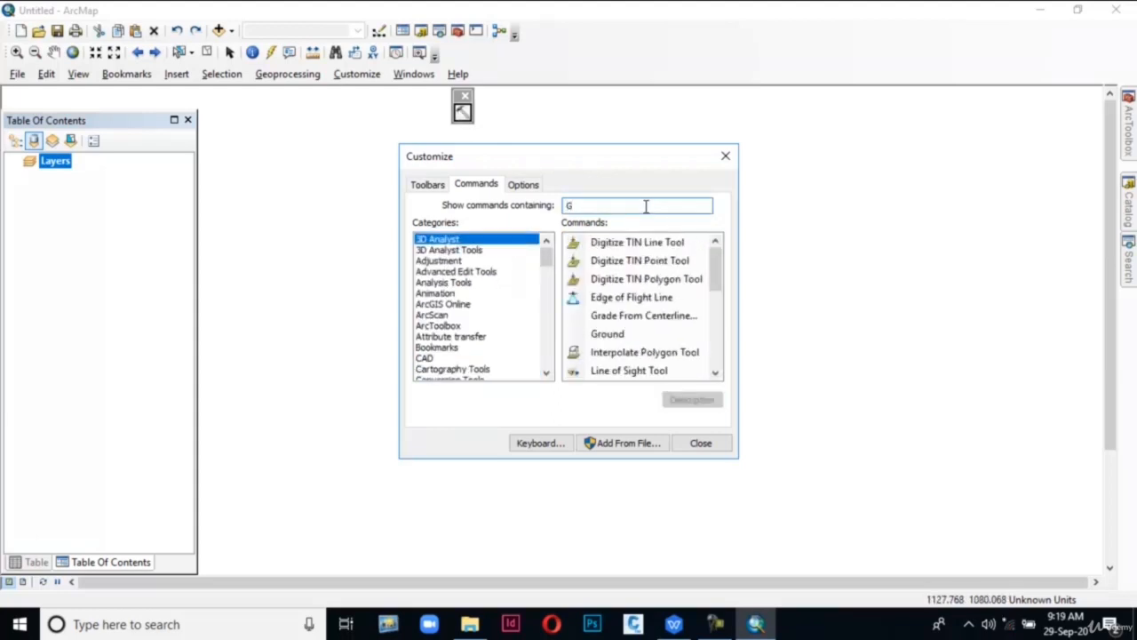
{"action": "type", "text": "eocoa"}
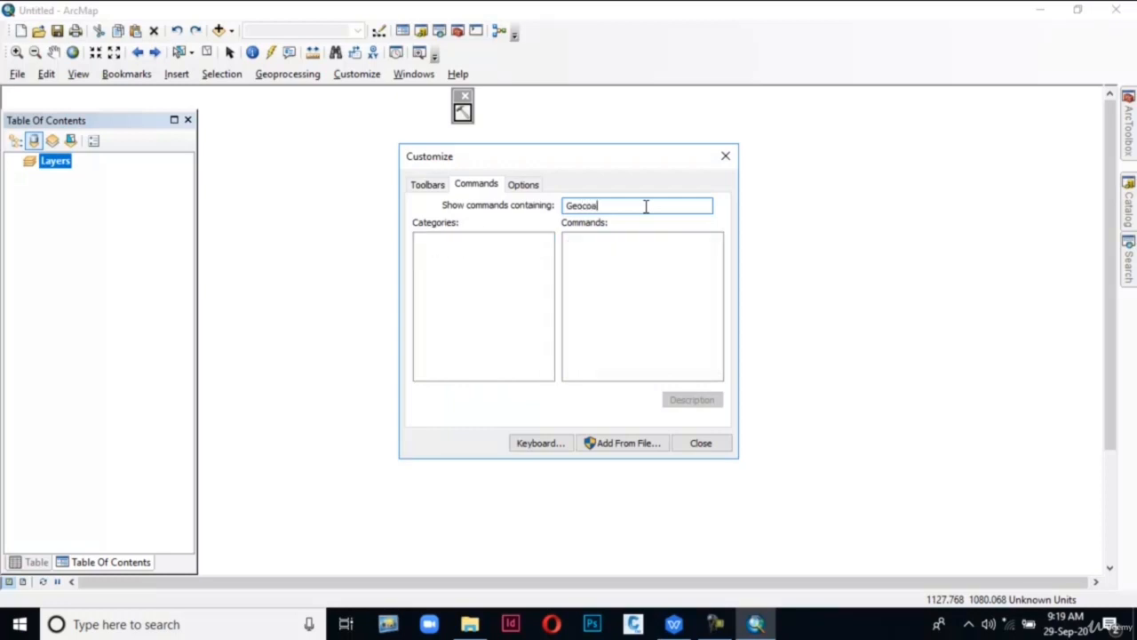
{"action": "key", "text": "BackSpace"}
{"action": "type", "text": "d"}
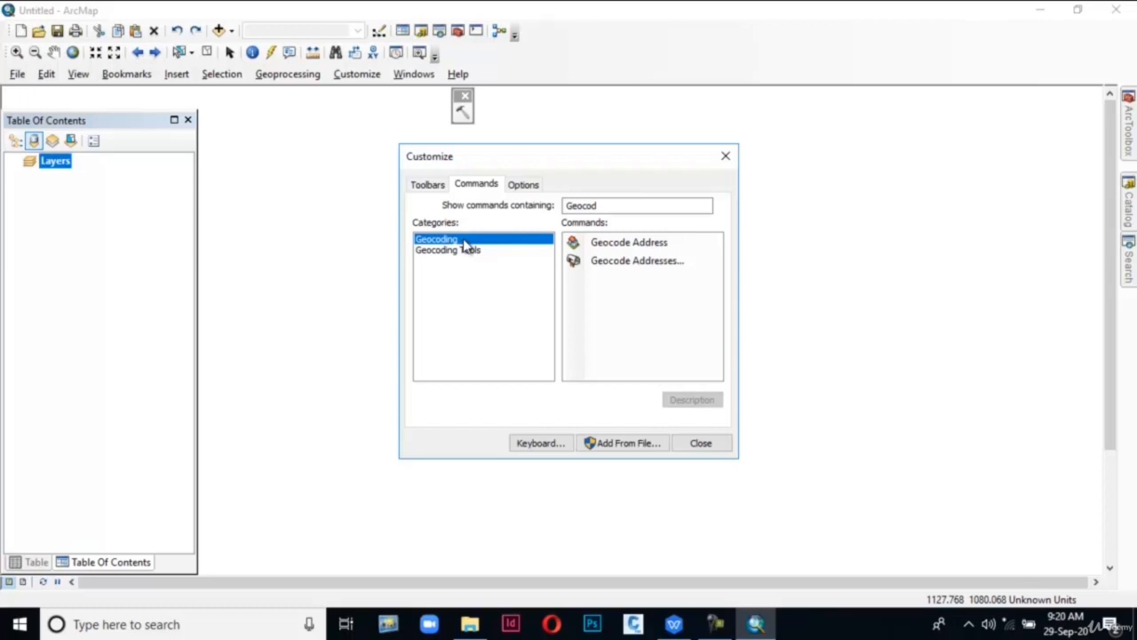
{"action": "left_click", "coordinate": [611, 271]}
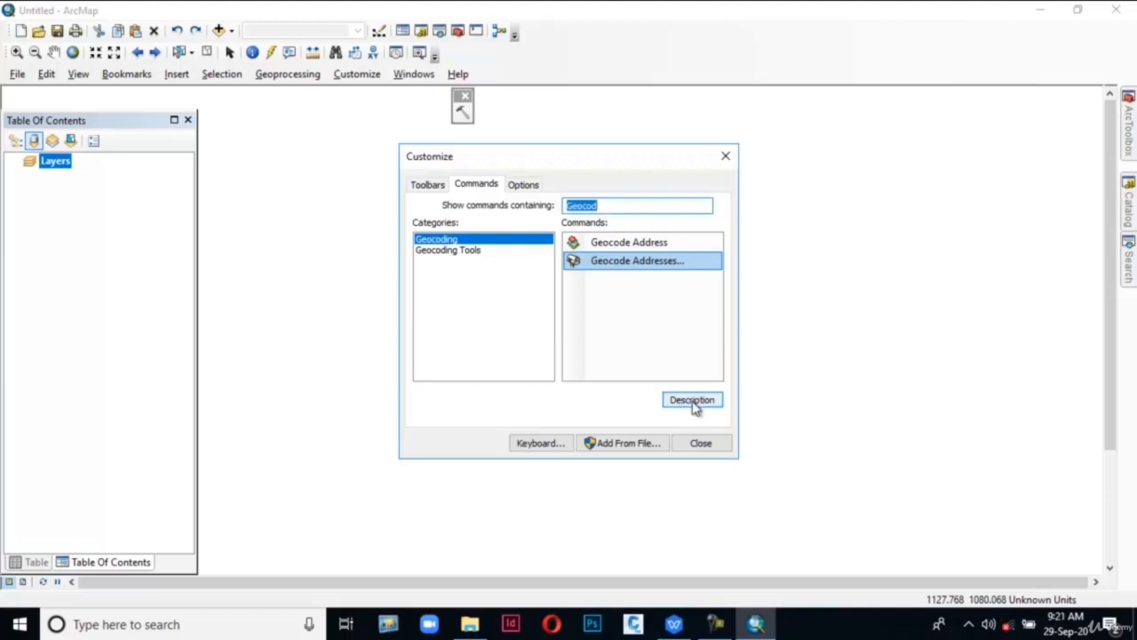
{"action": "left_click", "coordinate": [692, 401]}
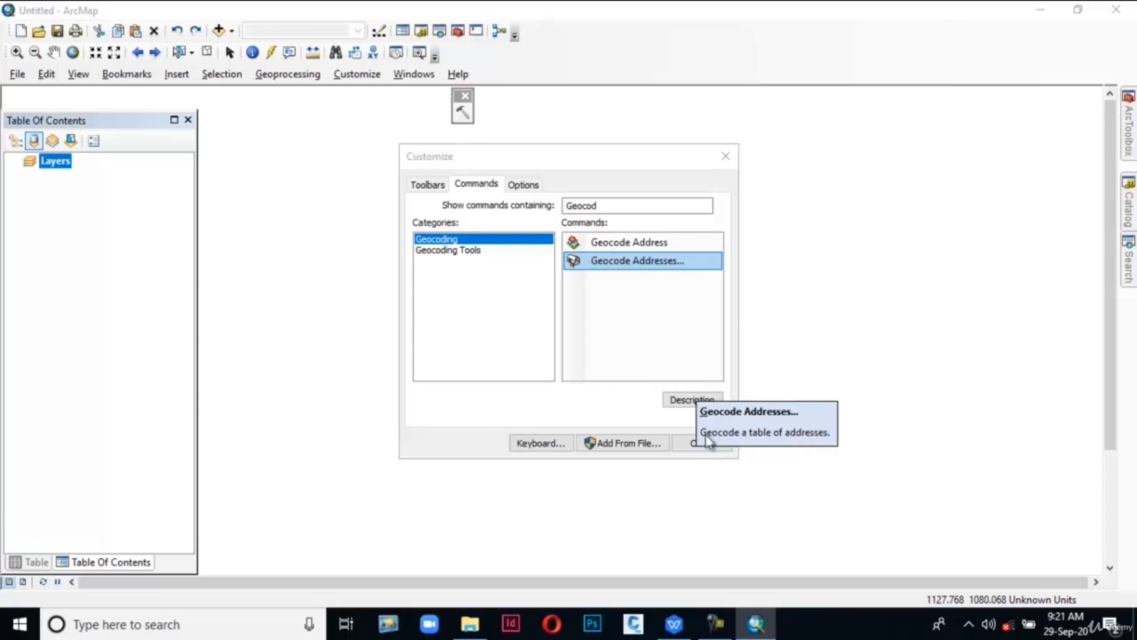
{"action": "left_click_drag", "start_coordinate": [609, 261], "coordinate": [475, 116]}
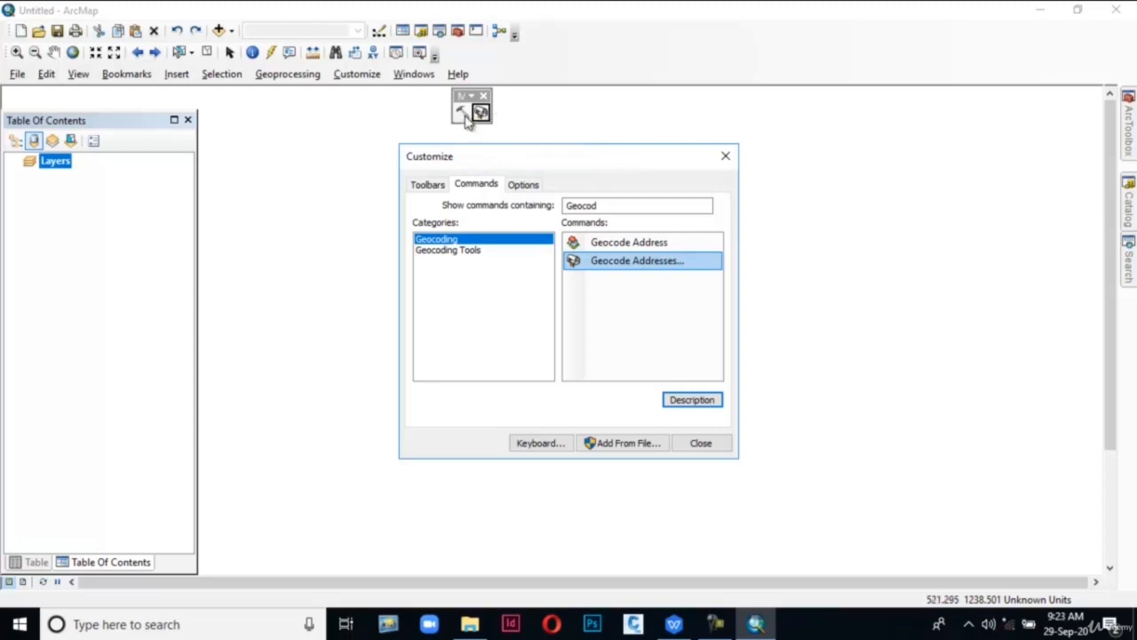
Step: Display the Buffer command on the custom toolbar as image and text, and the Geocode Addresses command as text only
{"action": "right_click", "coordinate": [464, 115]}
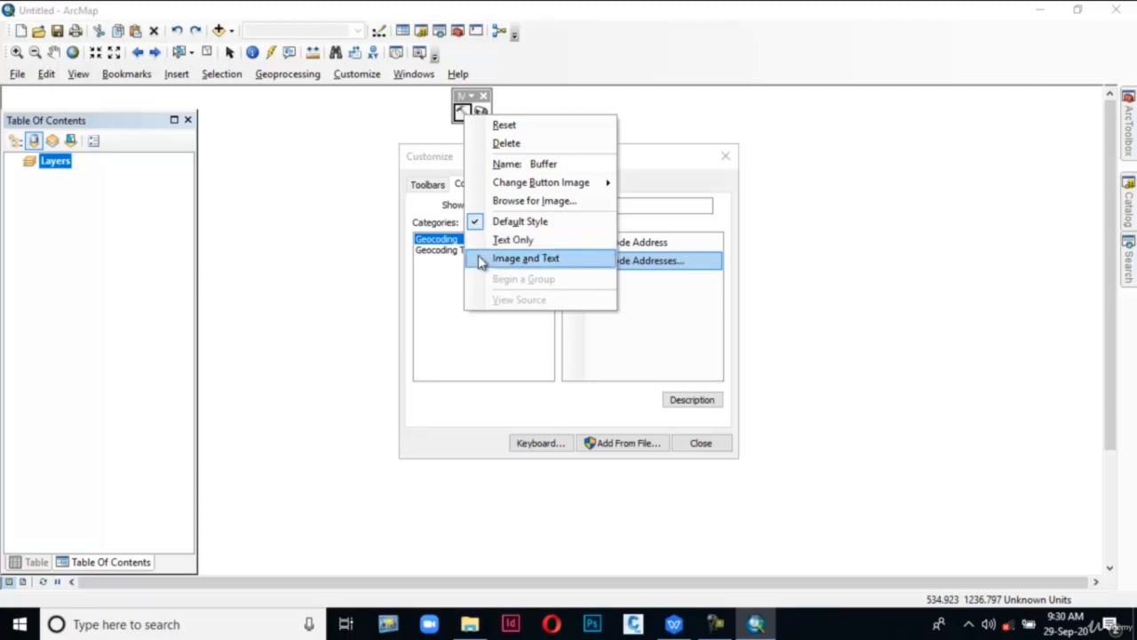
{"action": "left_click", "coordinate": [481, 261]}
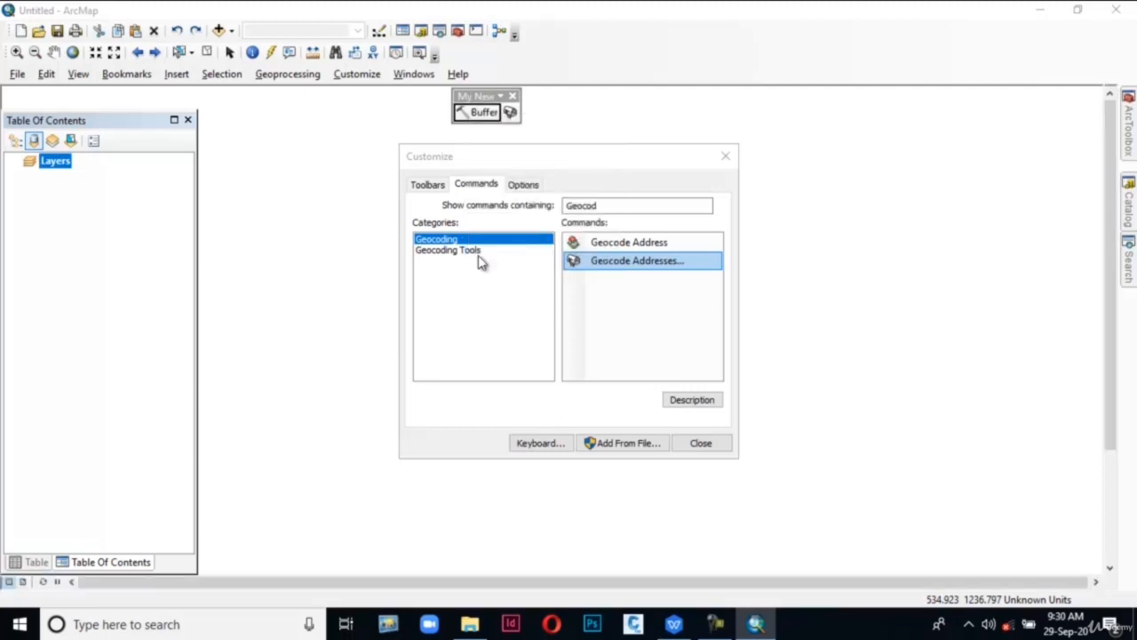
{"action": "right_click", "coordinate": [510, 116]}
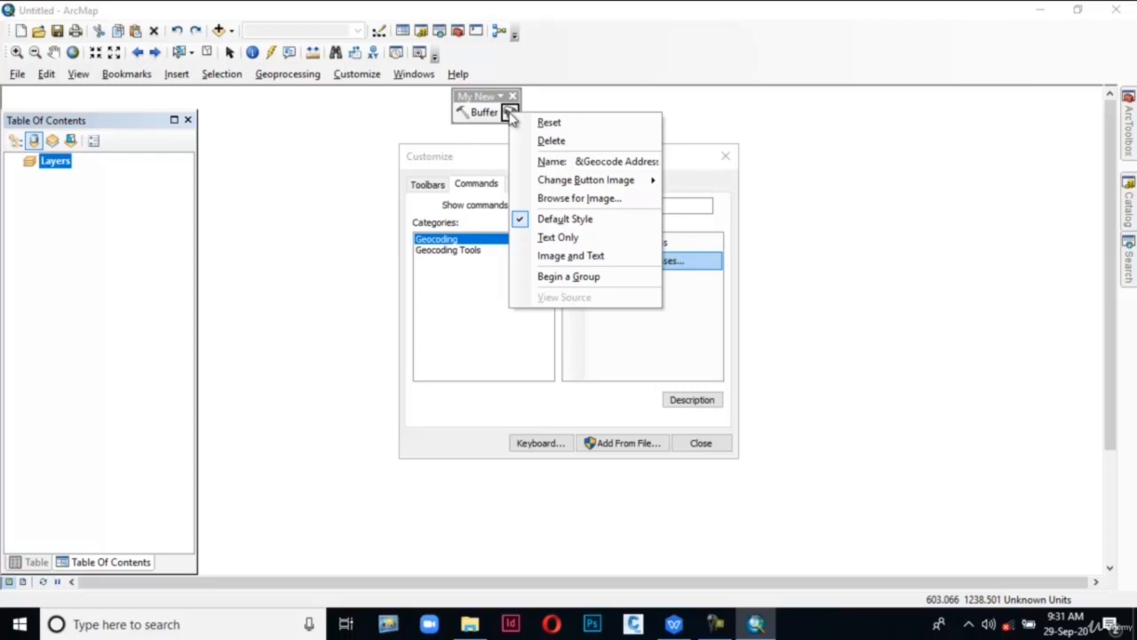
{"action": "left_click", "coordinate": [519, 240]}
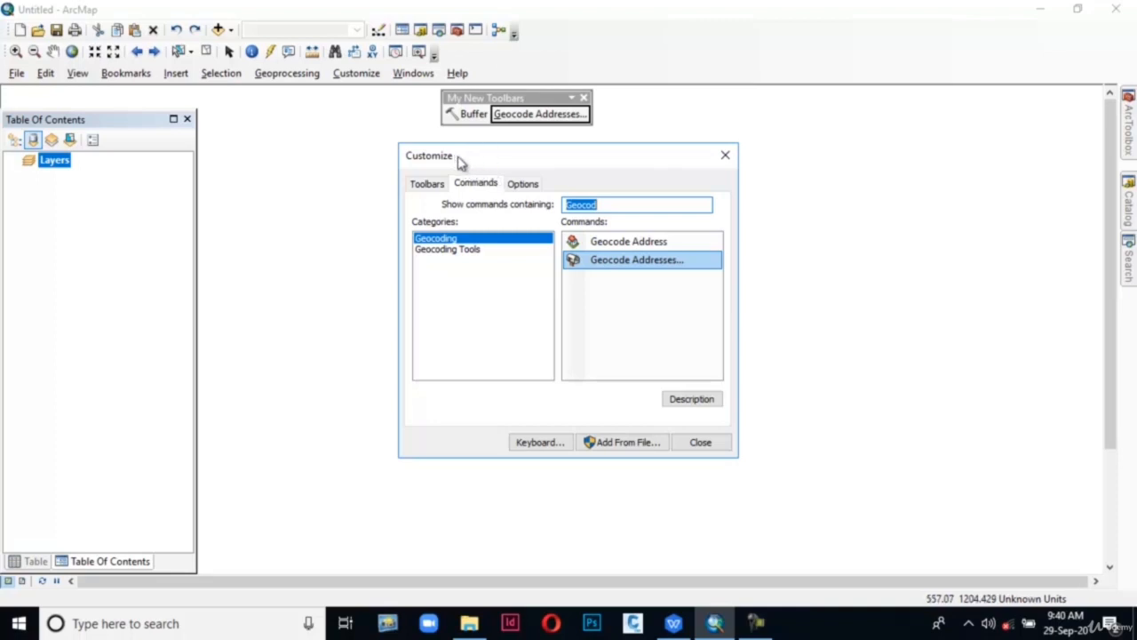
Step: Try the Large icons option for the toolbars and switch it off again
{"action": "left_click", "coordinate": [524, 184]}
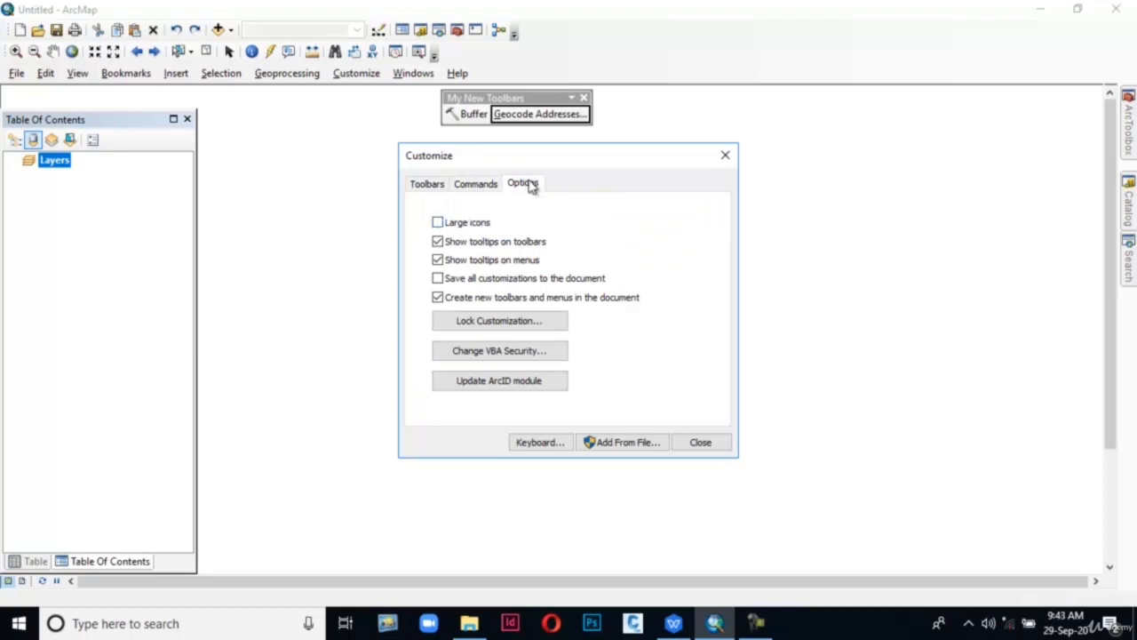
{"action": "left_click", "coordinate": [438, 223]}
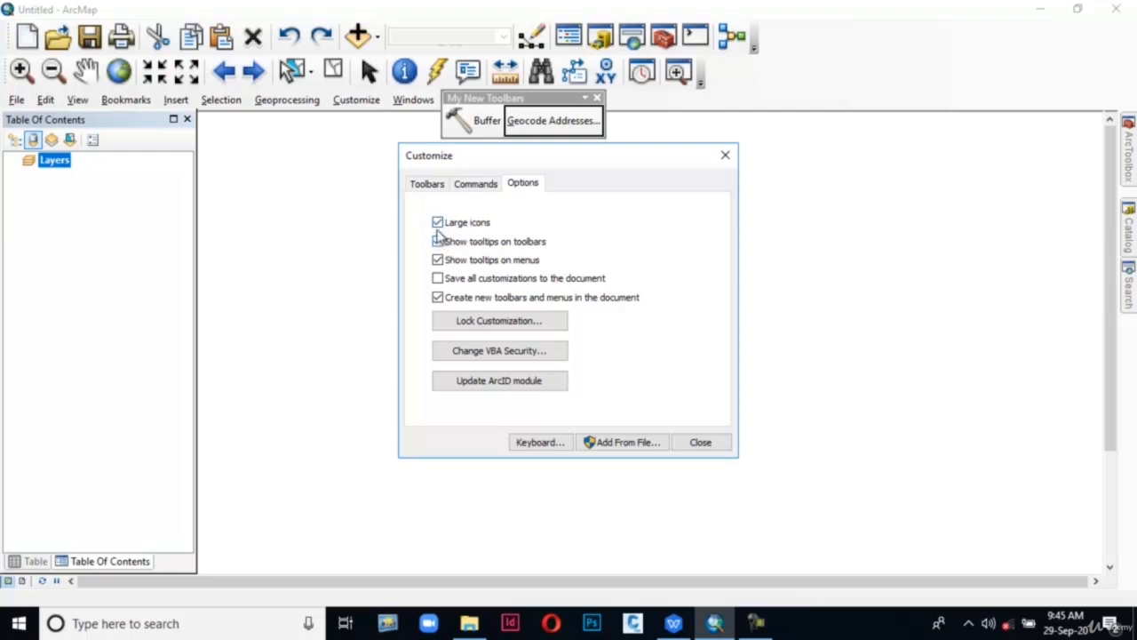
{"action": "left_click", "coordinate": [438, 223]}
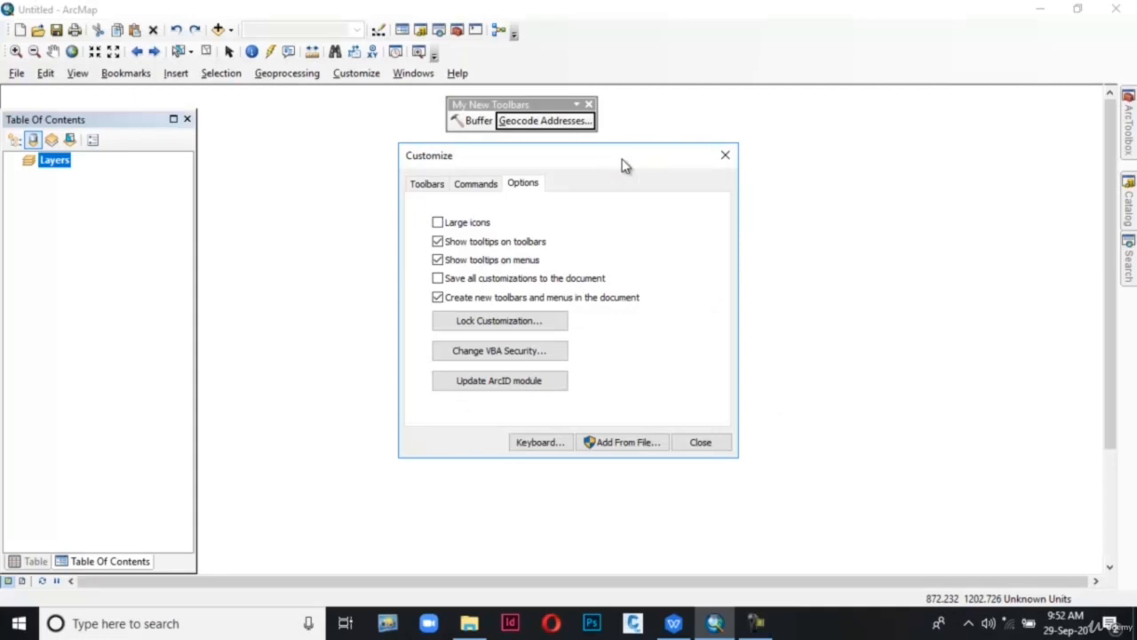
Step: Leave Customize Mode, and close the floating My New Toolbars toolbar
{"action": "left_click", "coordinate": [724, 158]}
{"action": "left_click_drag", "start_coordinate": [540, 109], "coordinate": [589, 127]}
{"action": "left_click", "coordinate": [638, 123]}
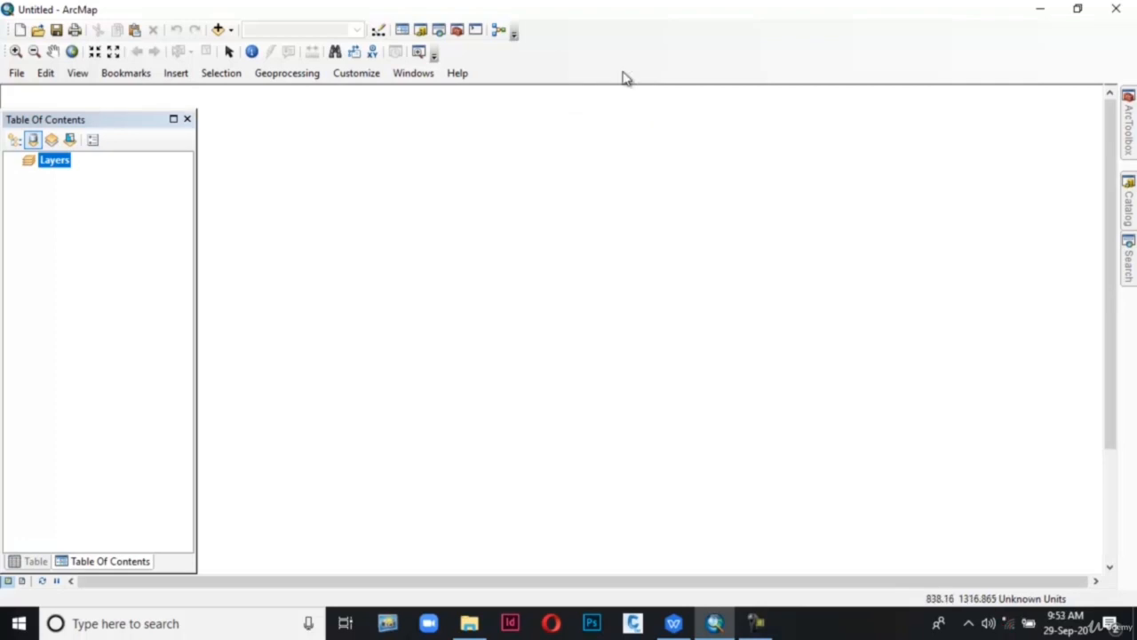
Step: Show the My New Toolbars toolbar again and dock it at the end of the Tools toolbar
{"action": "right_click", "coordinate": [653, 33]}
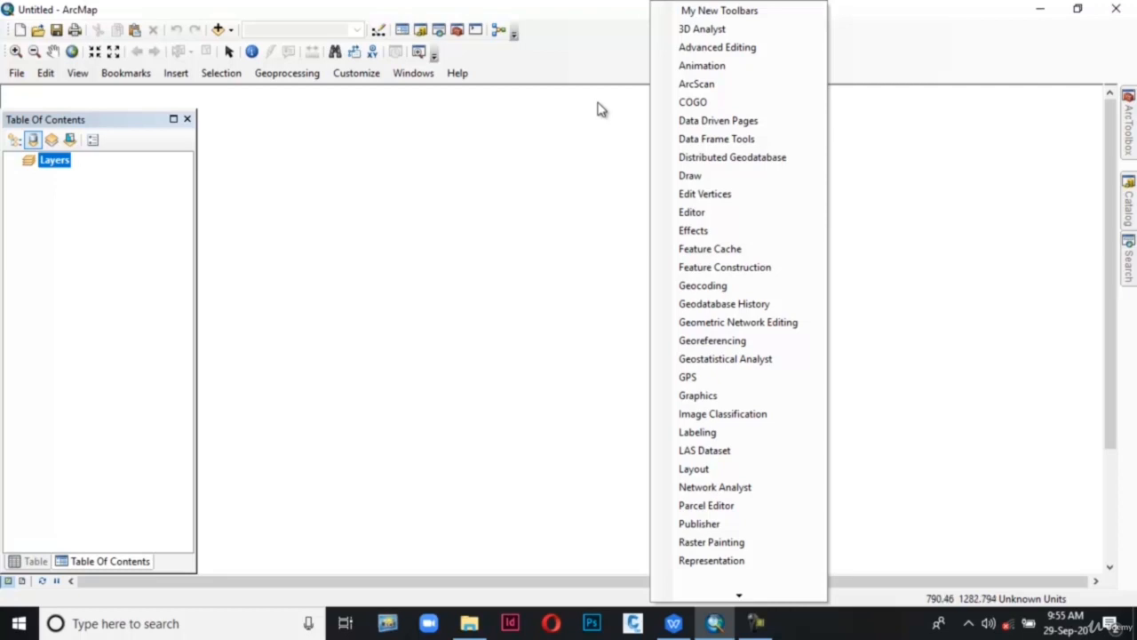
{"action": "left_click", "coordinate": [674, 16]}
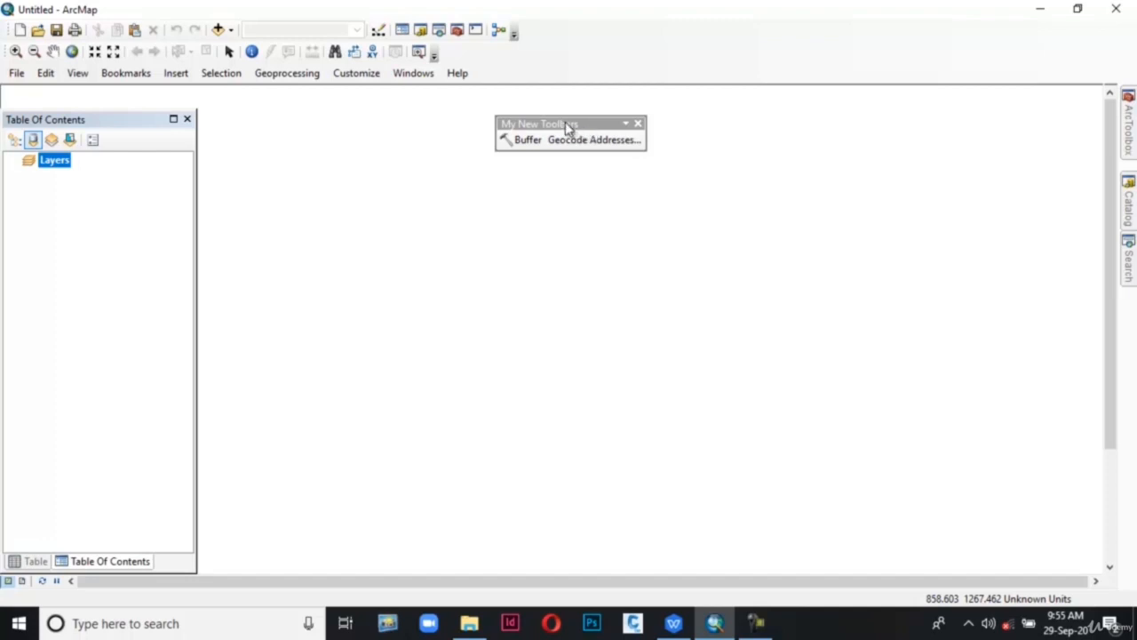
{"action": "left_click_drag", "start_coordinate": [564, 125], "coordinate": [516, 56]}
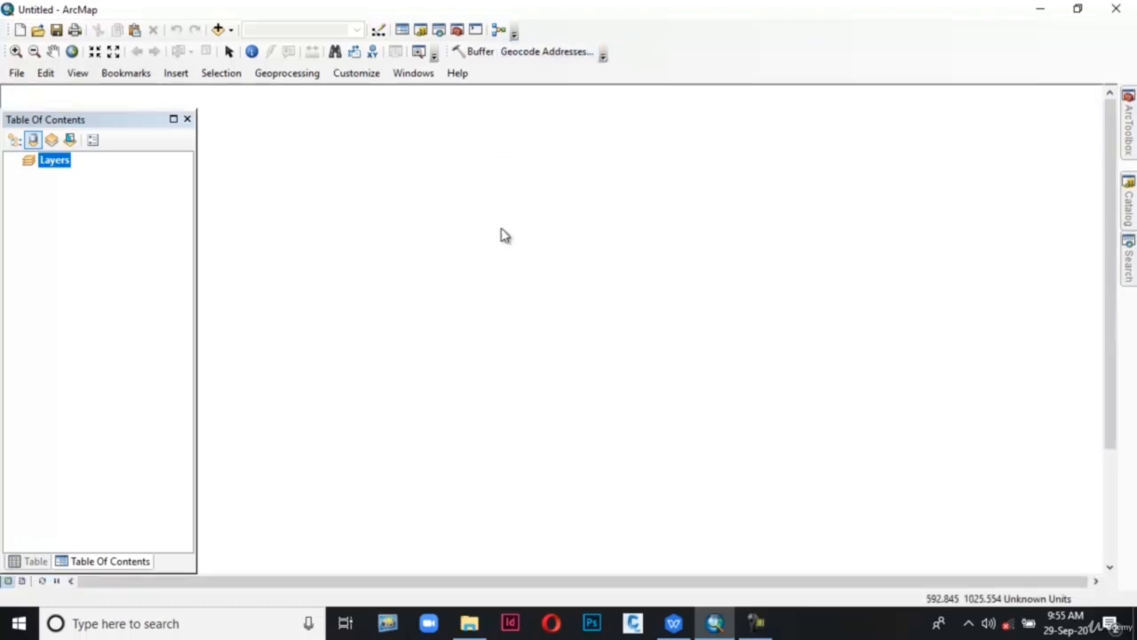
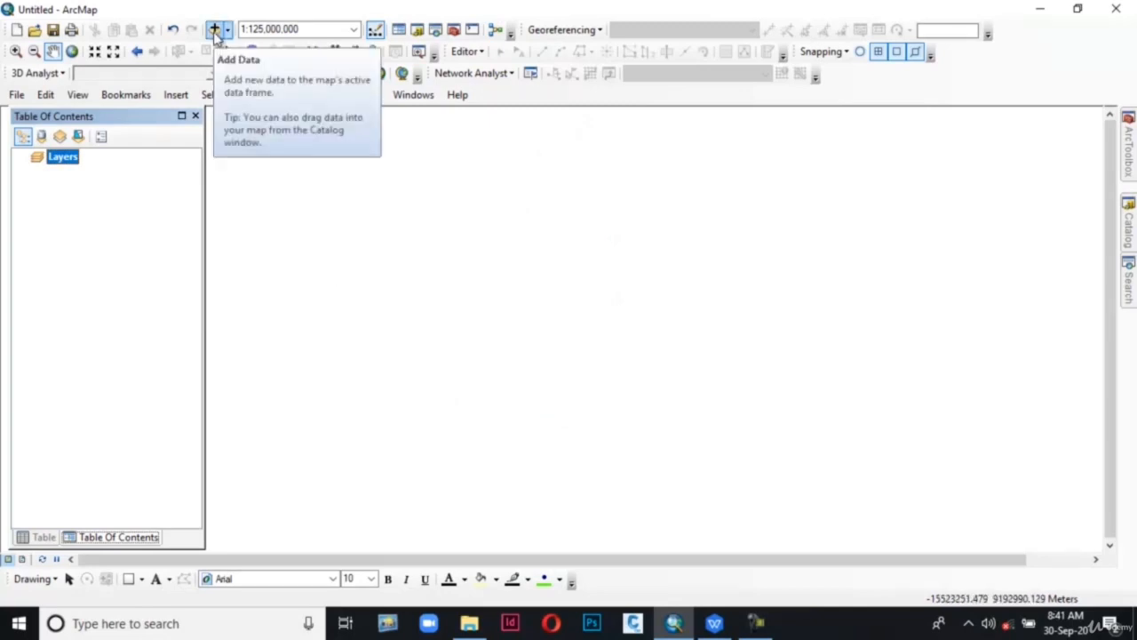
Step: Add the shapefile ne_50m_admin_0_countries.shp from D:\Flow Map to the map
{"action": "left_click", "coordinate": [215, 31]}
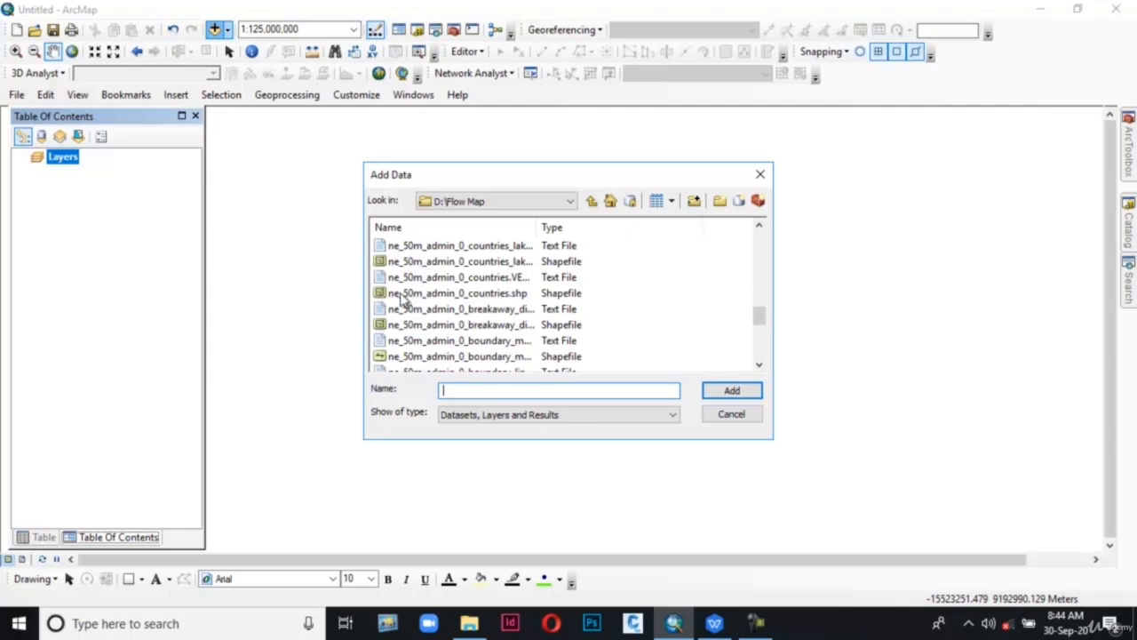
{"action": "left_click", "coordinate": [413, 294]}
{"action": "left_click", "coordinate": [415, 296]}
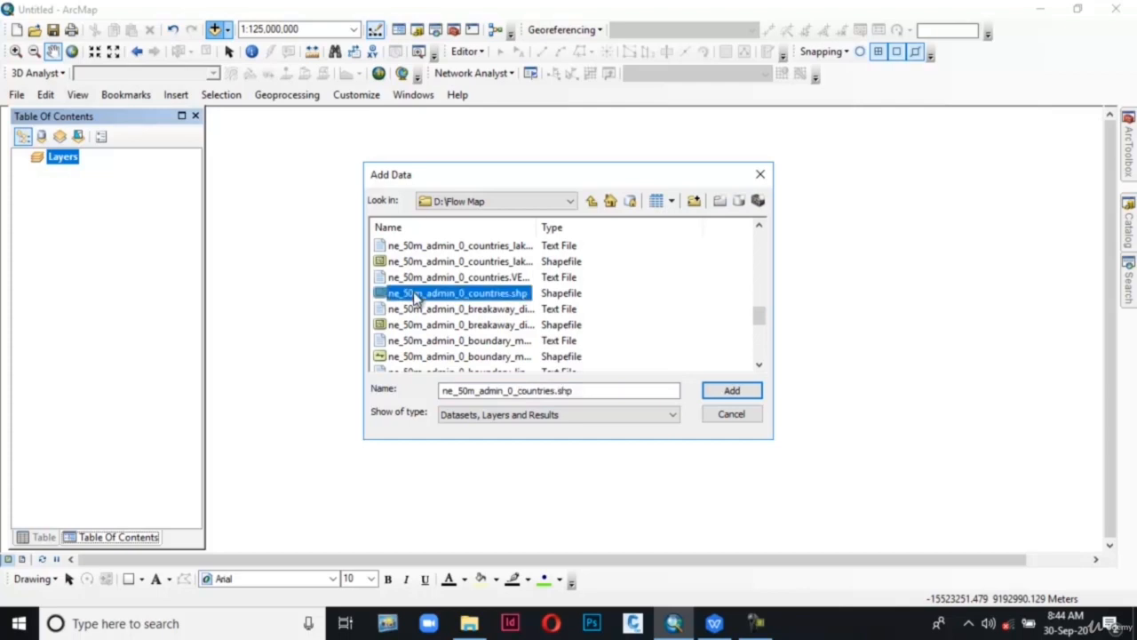
{"action": "left_click", "coordinate": [752, 393]}
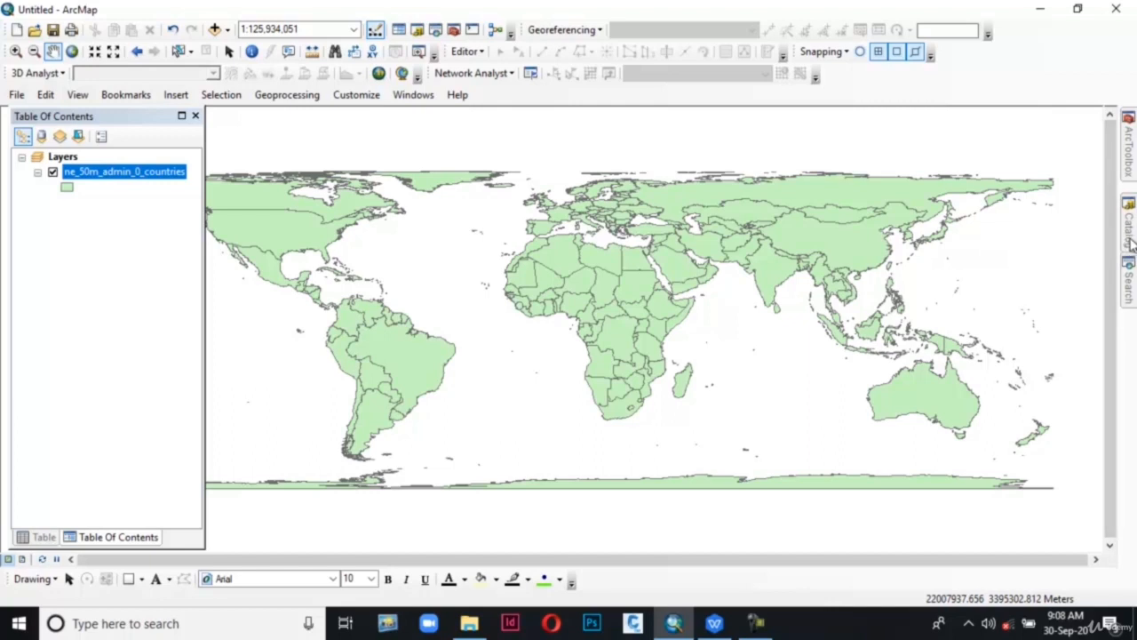
Step: Search Windows for "arc" and launch ArcCatalog 10.5
{"action": "mouse_move", "coordinate": [1131, 240]}
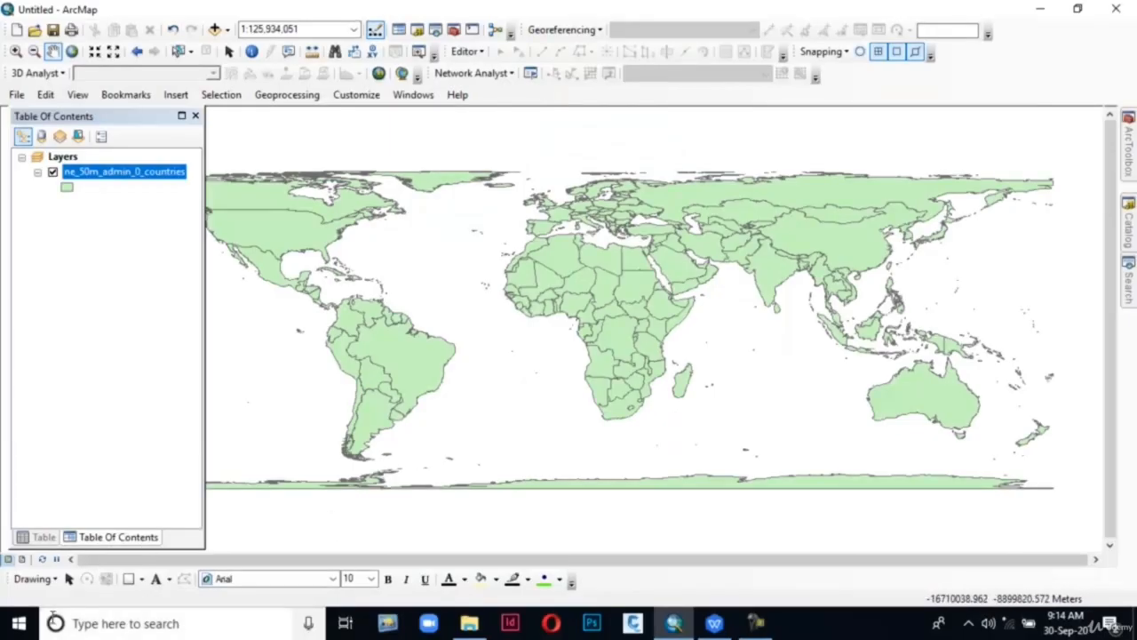
{"action": "left_click", "coordinate": [85, 624]}
{"action": "type", "text": "arc"}
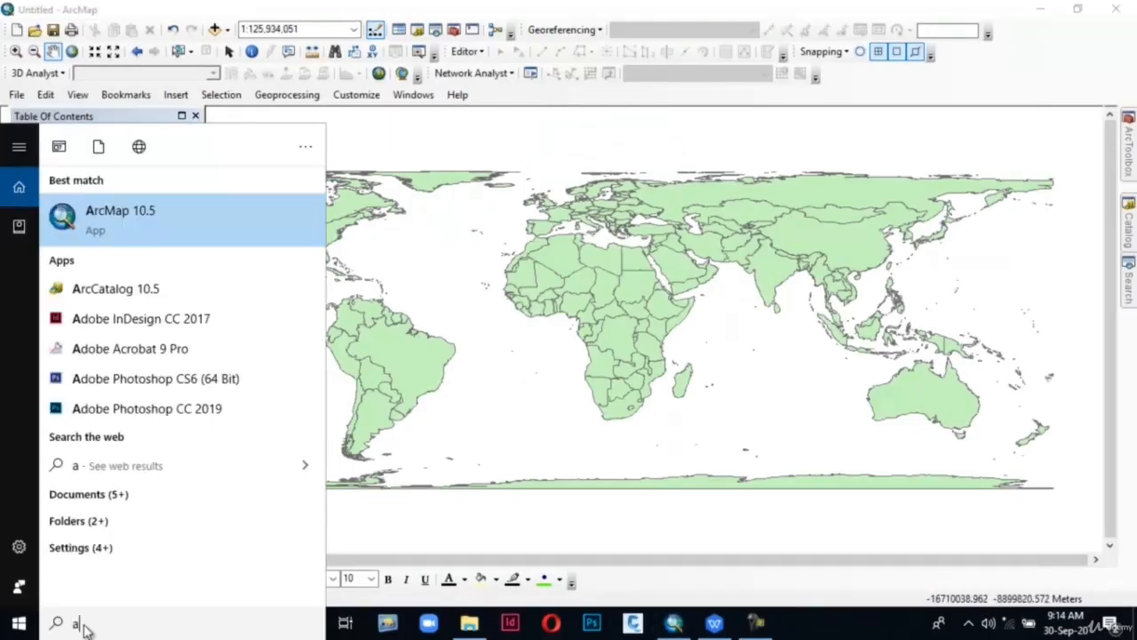
{"action": "left_click", "coordinate": [172, 286]}
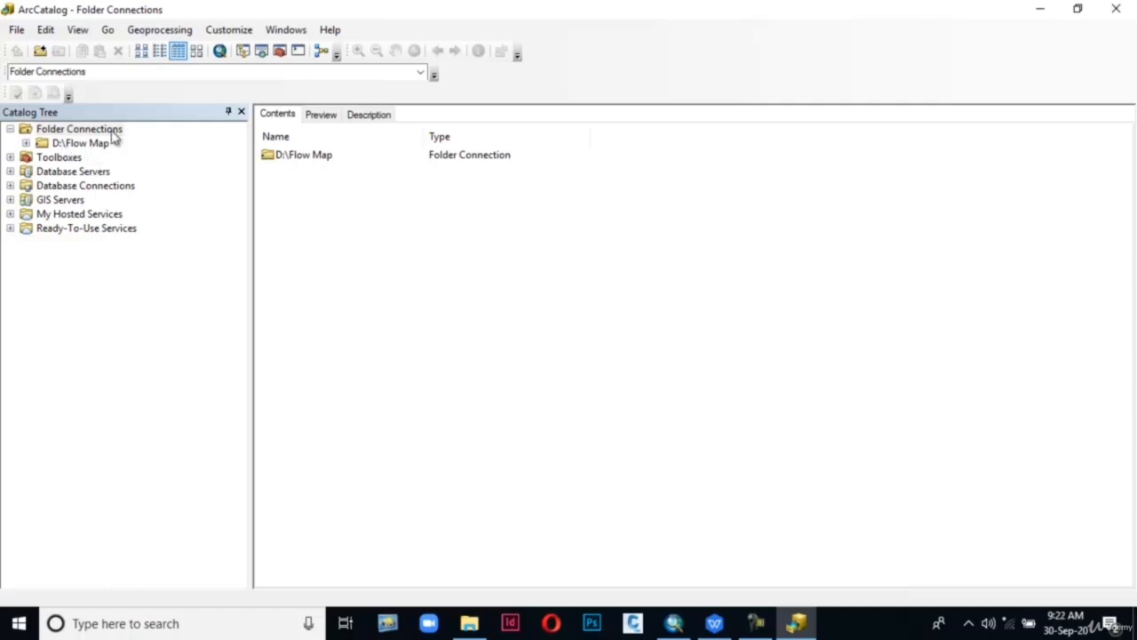
Step: Browse the D:\Flow Map folder connection and locate ne_50m_admin_0_countries.shp in its contents
{"action": "left_click", "coordinate": [71, 145]}
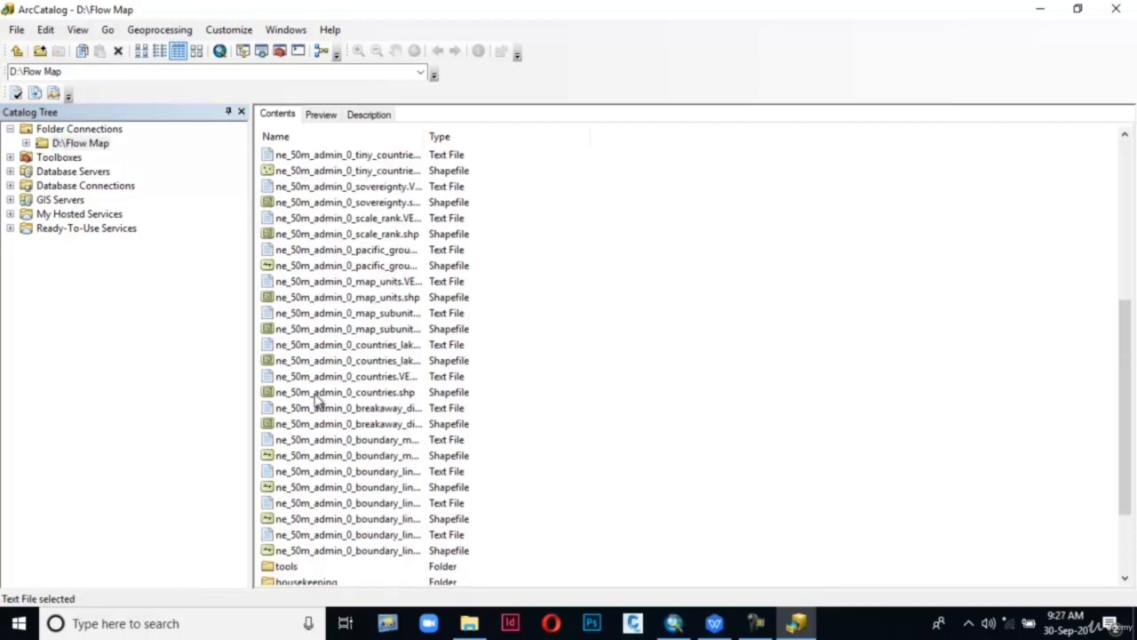
{"action": "left_click", "coordinate": [317, 397]}
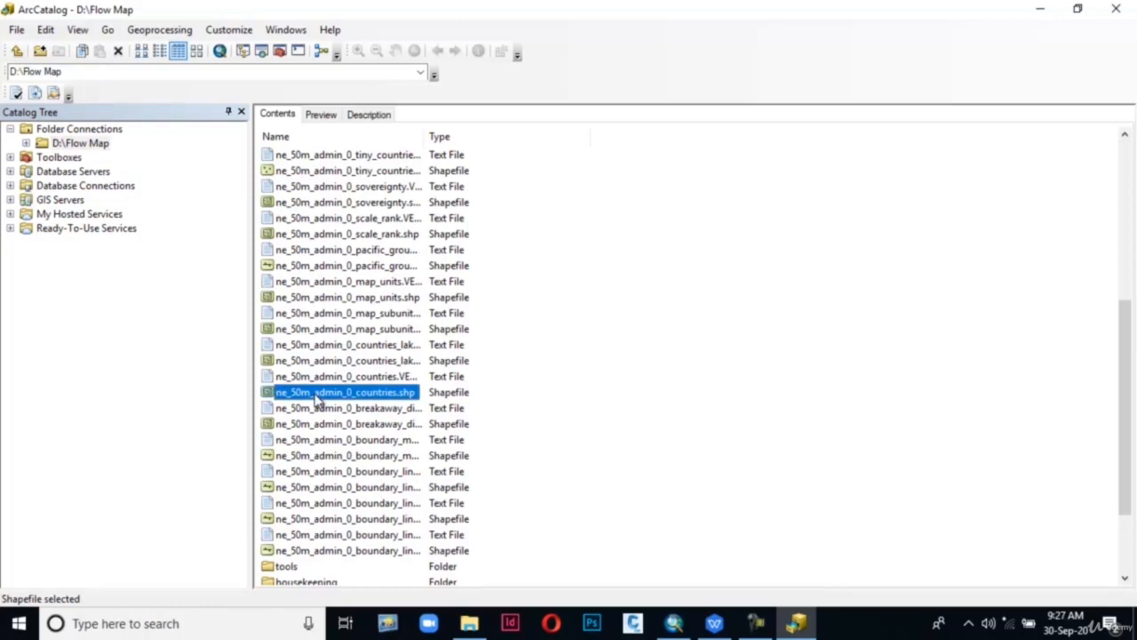
{"action": "scroll", "coordinate": [397, 306], "scroll_direction": "up", "scroll_amount": 2}
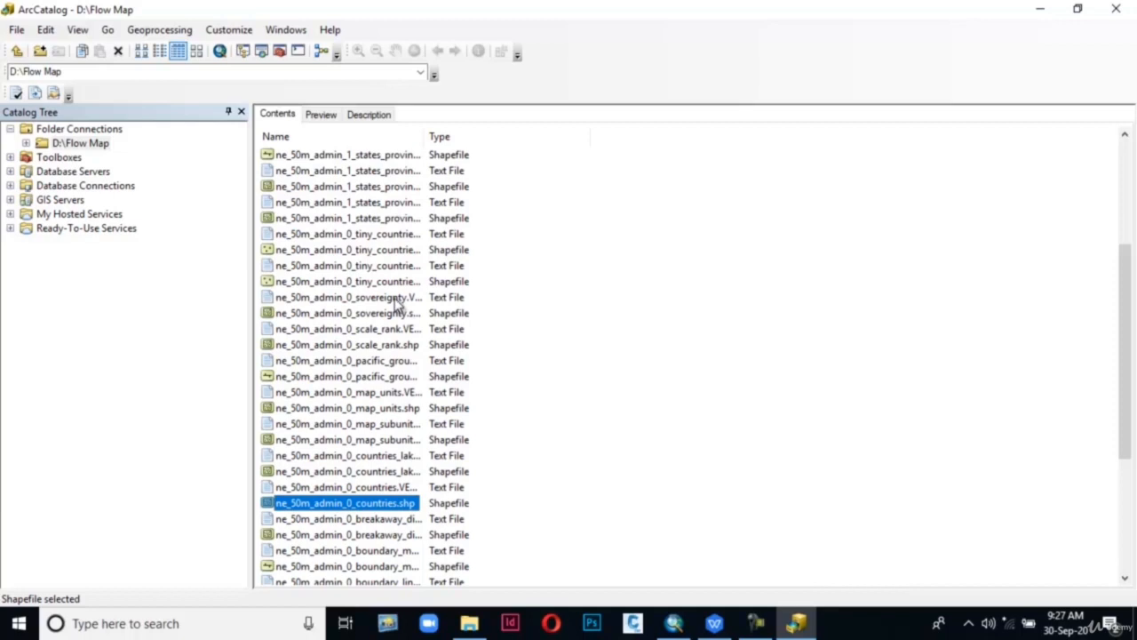
Step: Add a new folder connection to the Desktop folder in the Catalog Tree
{"action": "right_click", "coordinate": [74, 133]}
{"action": "right_click", "coordinate": [113, 129]}
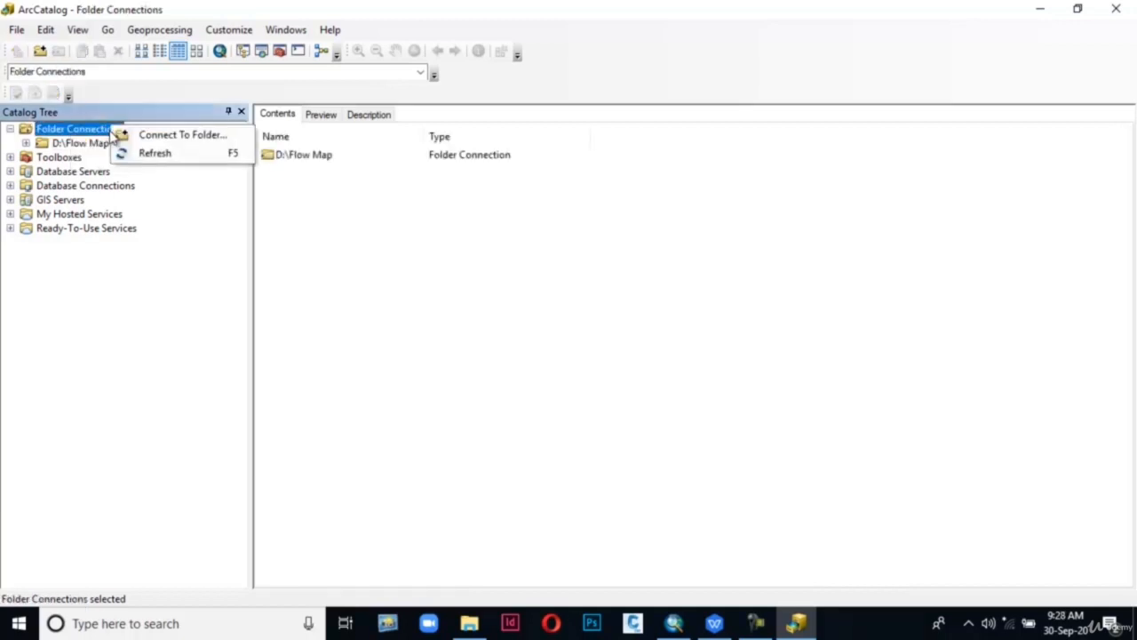
{"action": "left_click", "coordinate": [171, 142]}
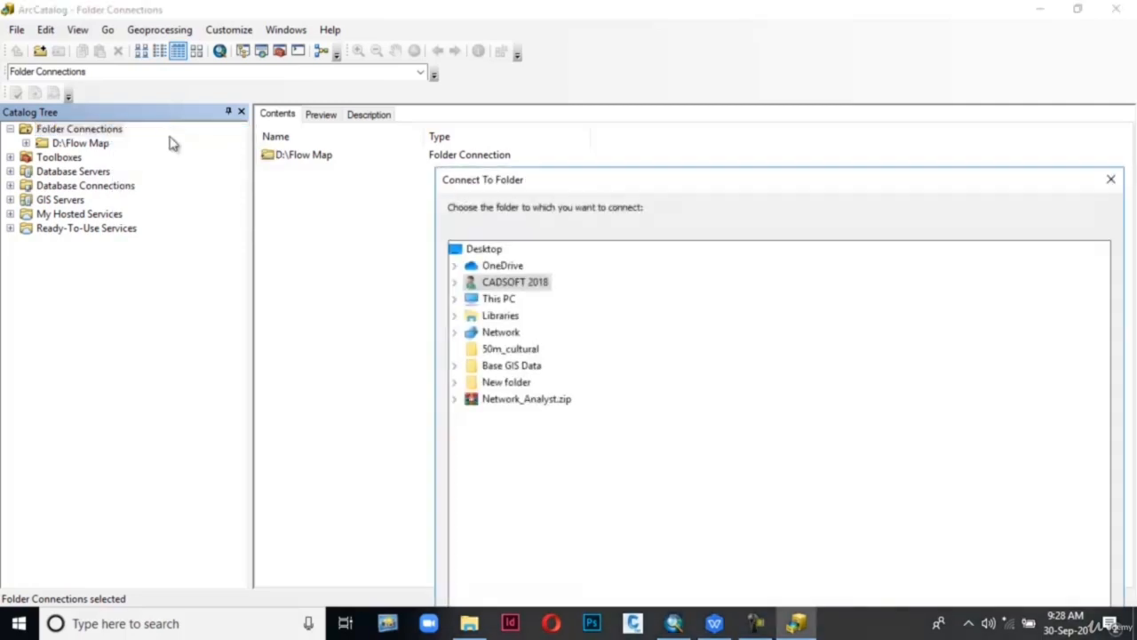
{"action": "left_click_drag", "start_coordinate": [679, 188], "coordinate": [556, 37]}
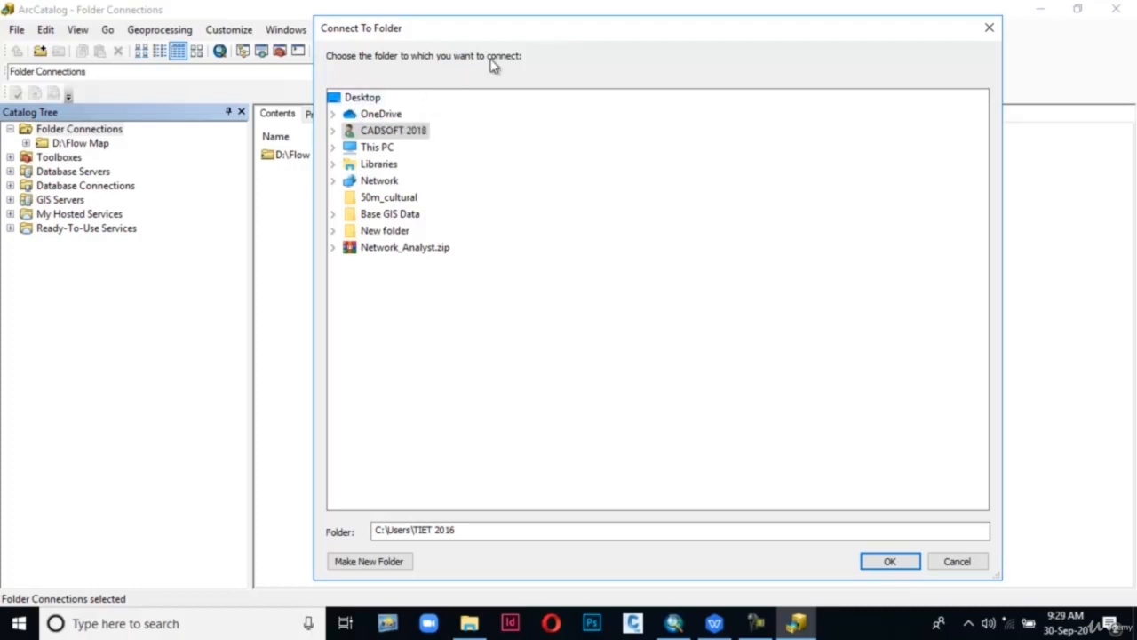
{"action": "left_click", "coordinate": [364, 99]}
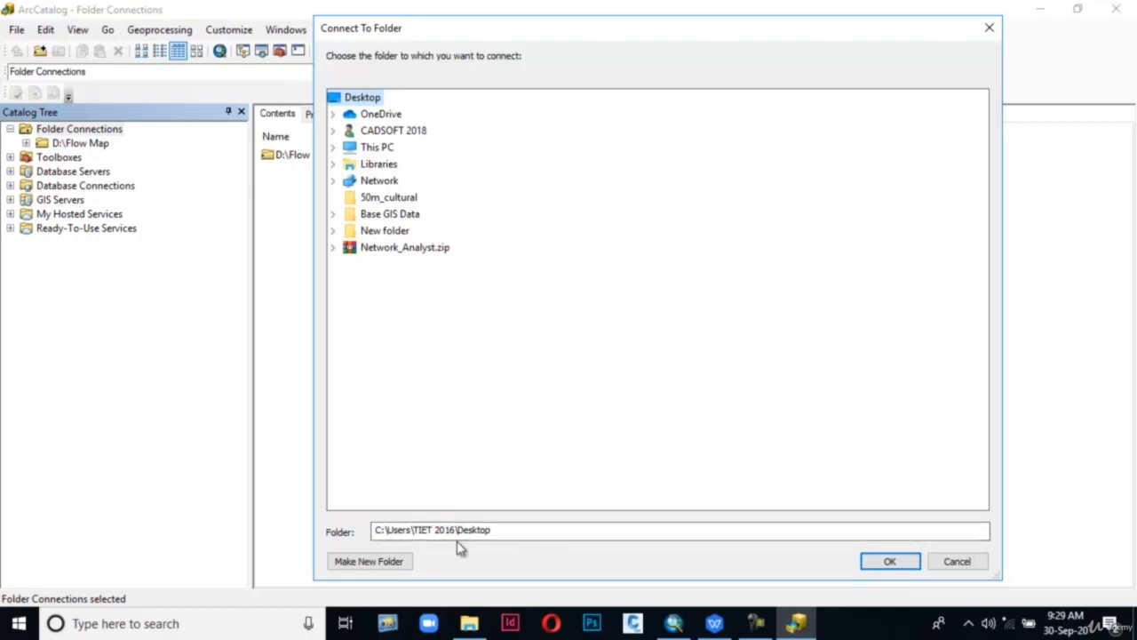
{"action": "left_click", "coordinate": [902, 563]}
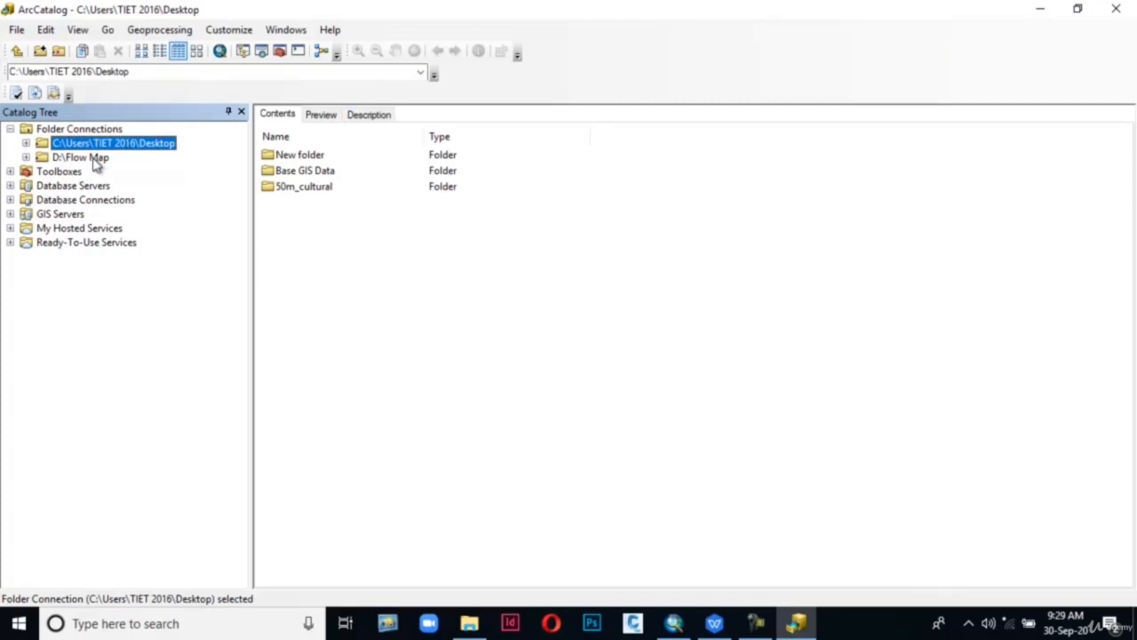
Step: Copy ne_50m_admin_0_countries.shp from the D:\Flow Map folder into the Desktop folder connection, and check the source folder's contents
{"action": "left_click", "coordinate": [71, 157]}
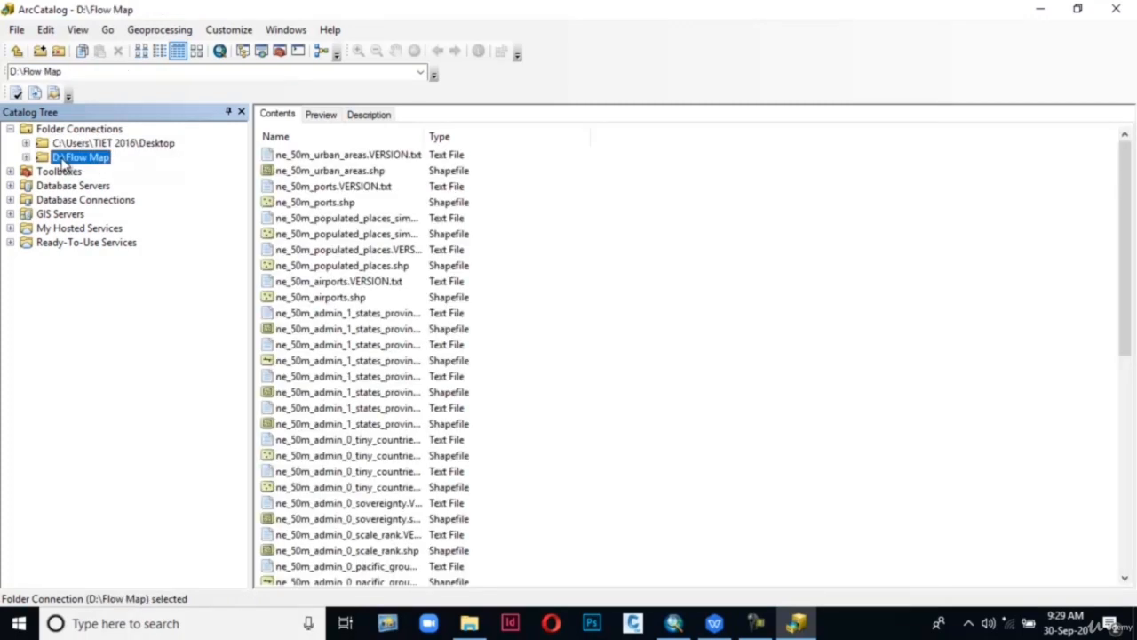
{"action": "scroll", "coordinate": [275, 395], "scroll_direction": "down", "scroll_amount": 6}
{"action": "left_click", "coordinate": [273, 396]}
{"action": "left_click_drag", "start_coordinate": [274, 396], "coordinate": [141, 145]}
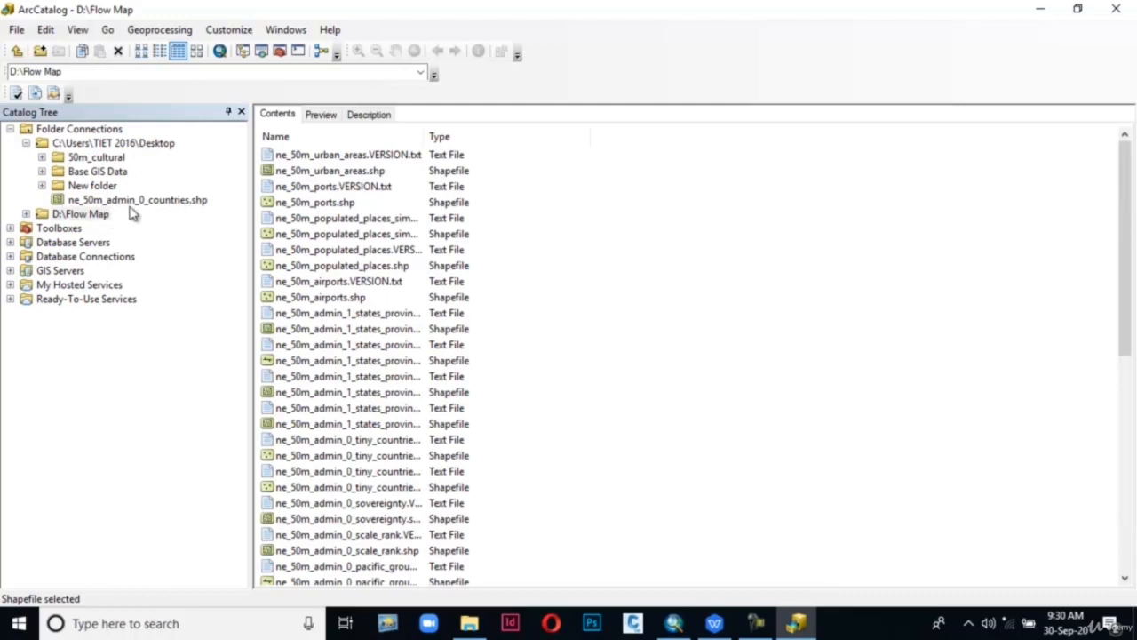
{"action": "scroll", "coordinate": [266, 315], "scroll_direction": "down", "scroll_amount": 7}
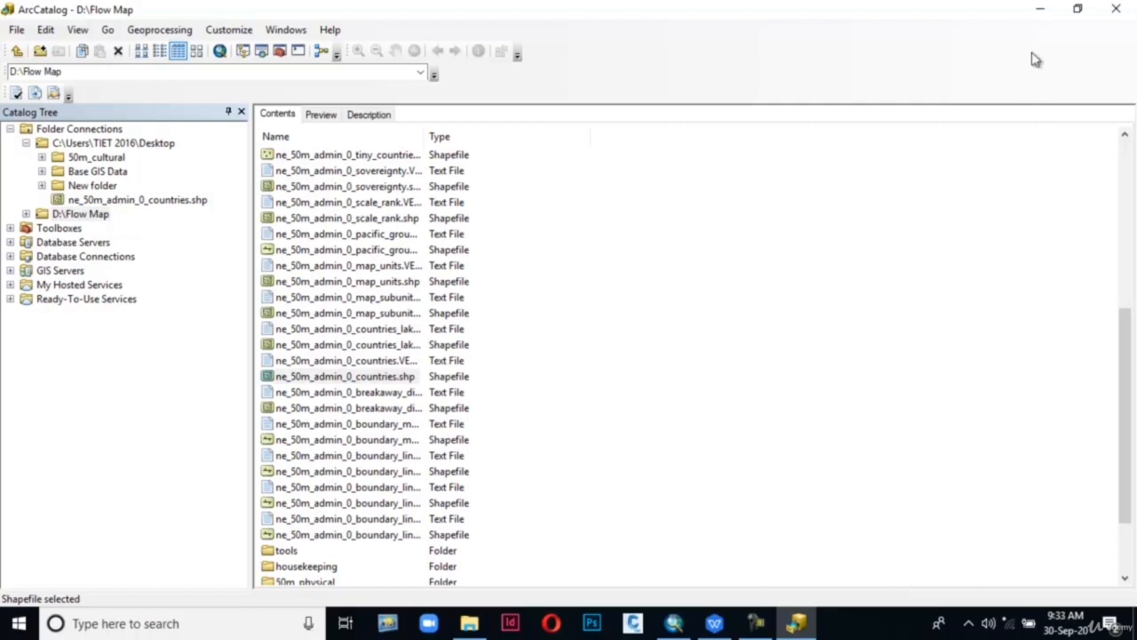
Step: Switch to ArcMap and add ne_50m_admin_0_countries.shp from the Desktop folder connection to the map
{"action": "left_click", "coordinate": [1042, 11]}
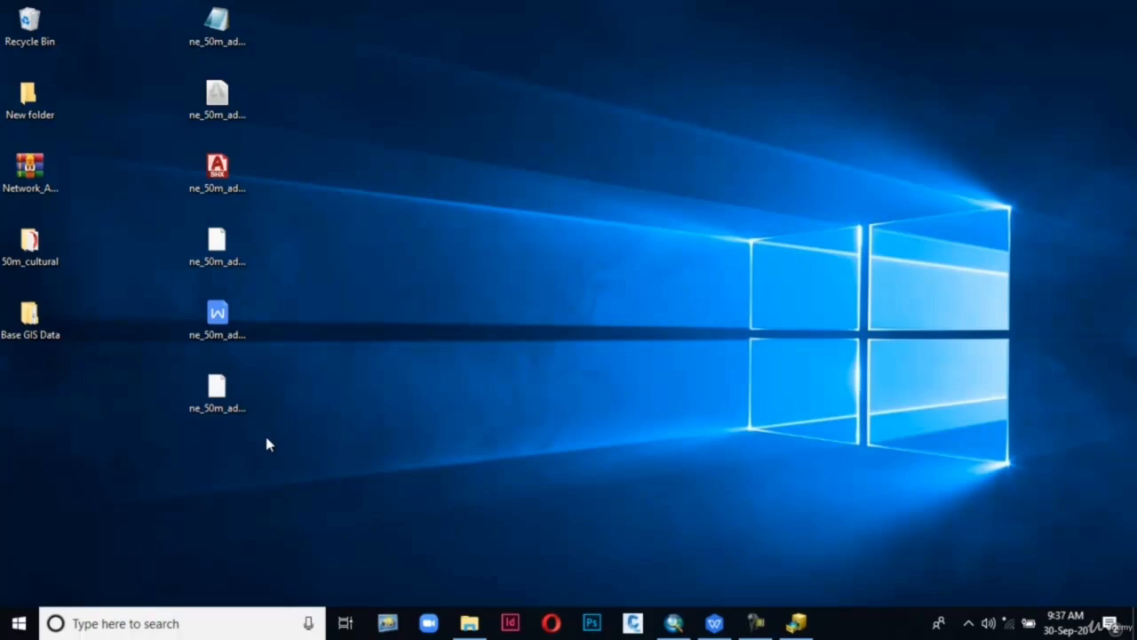
{"action": "left_click", "coordinate": [675, 624]}
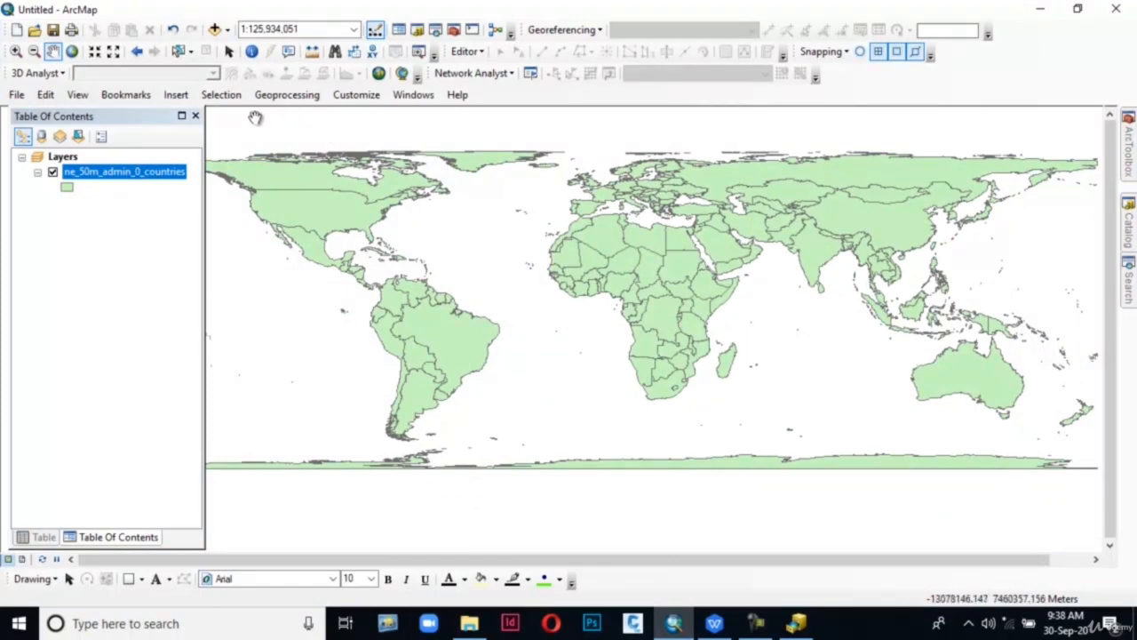
{"action": "left_click", "coordinate": [214, 29]}
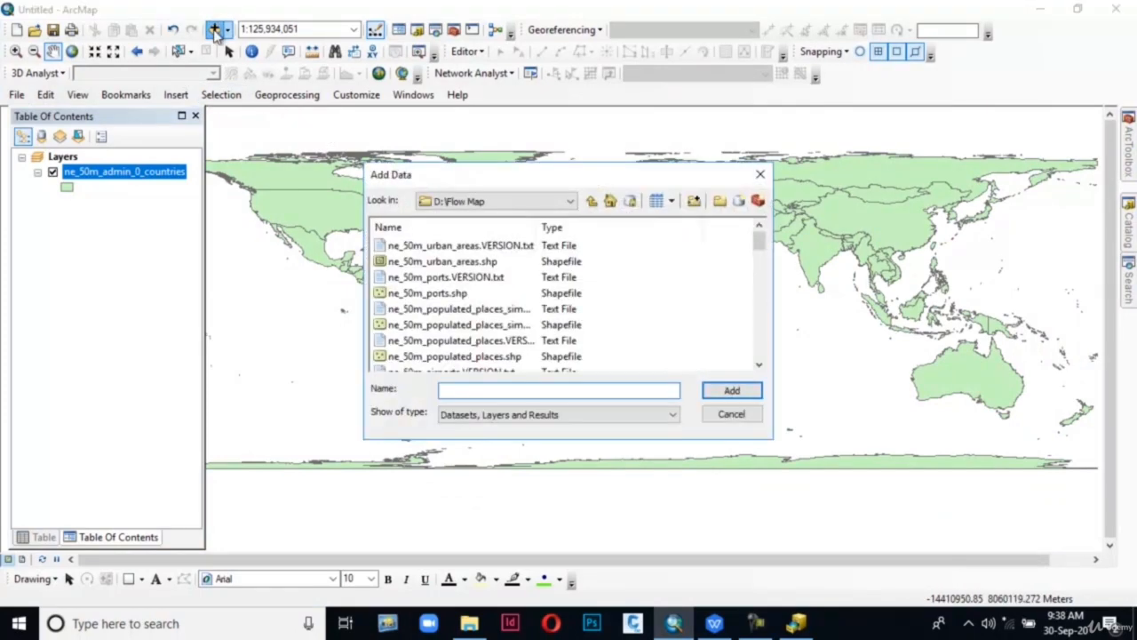
{"action": "left_click", "coordinate": [609, 201]}
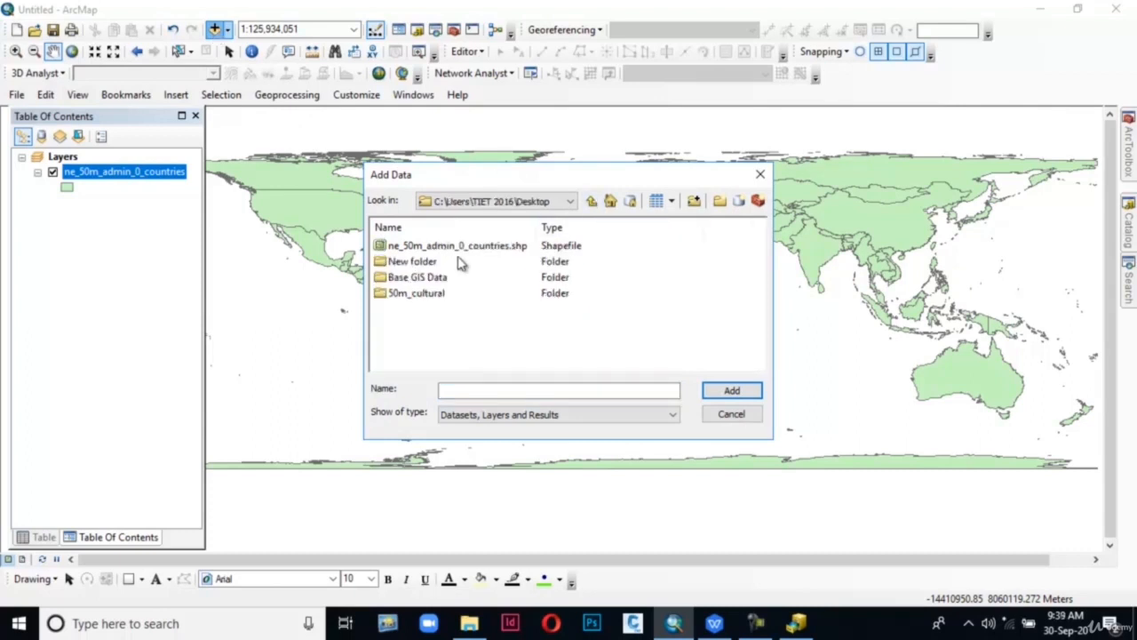
{"action": "left_click", "coordinate": [460, 249]}
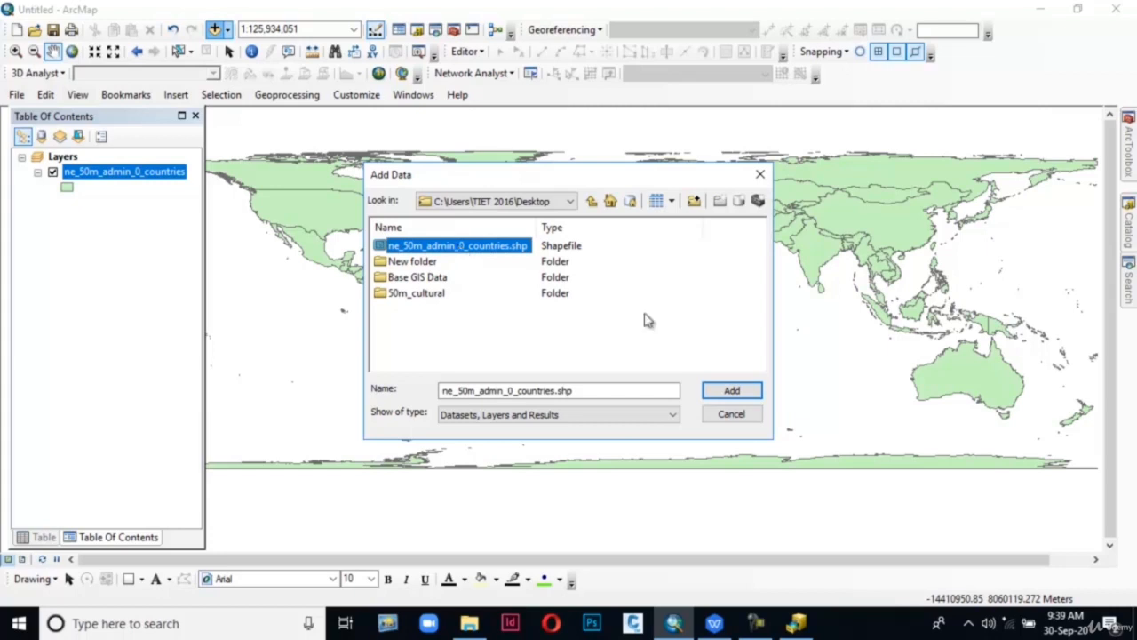
{"action": "left_click", "coordinate": [732, 392]}
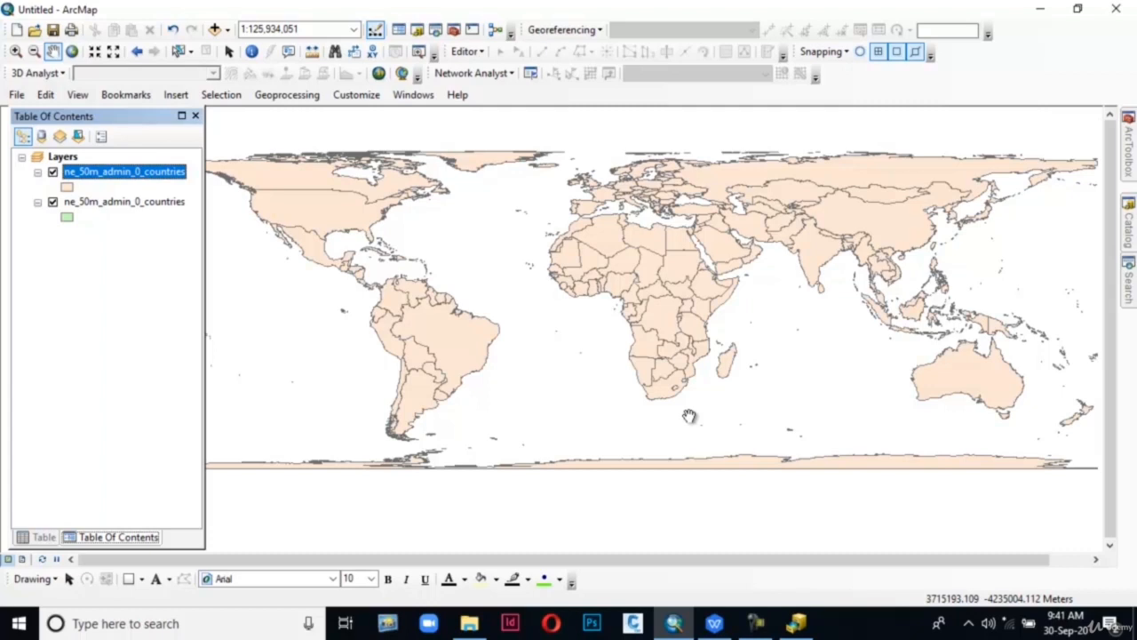
Step: Move the .shp, .shp.xml and .shx files of ne_50m_admin_0_countries from the desktop into the Base GIS Data folder and check its contents
{"action": "left_click", "coordinate": [1049, 10]}
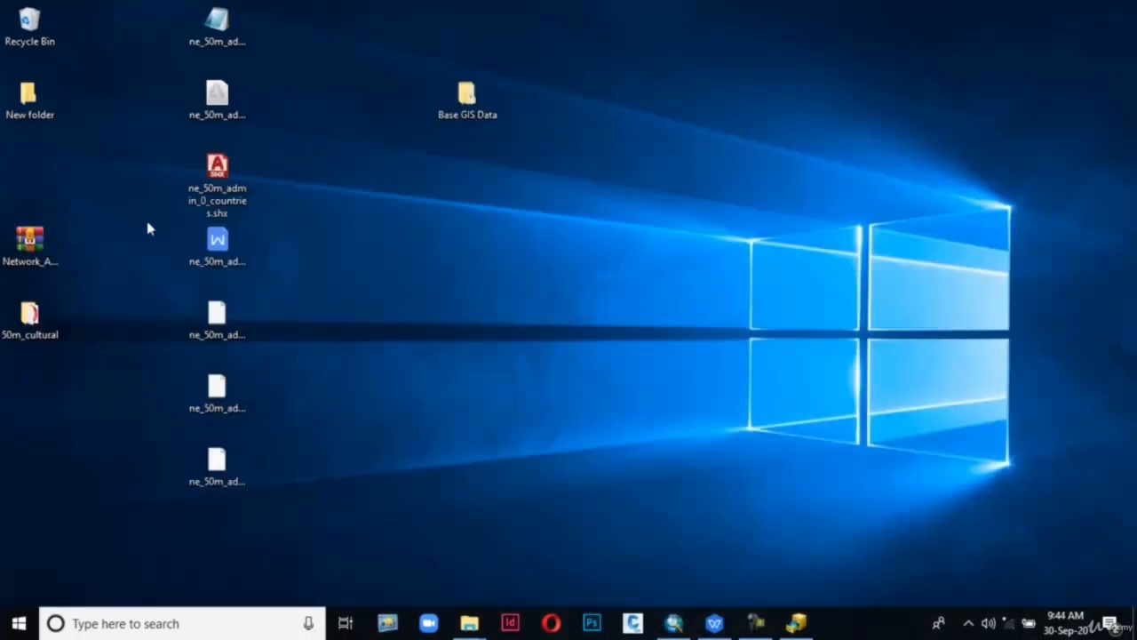
{"action": "left_click_drag", "start_coordinate": [147, 219], "coordinate": [295, 7]}
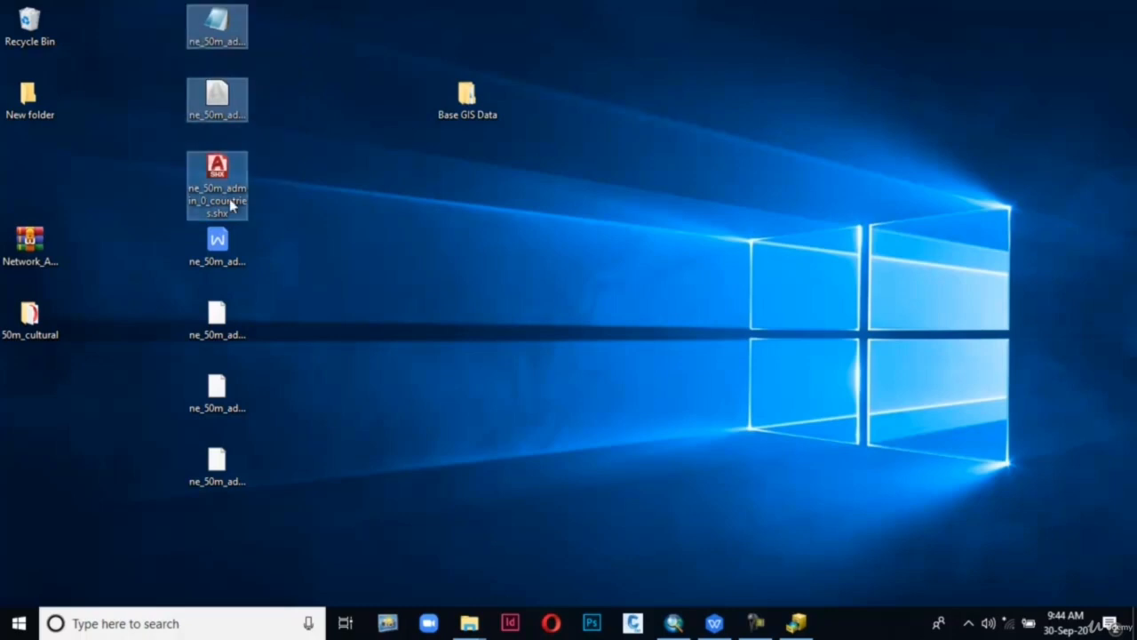
{"action": "left_click_drag", "start_coordinate": [229, 198], "coordinate": [472, 96]}
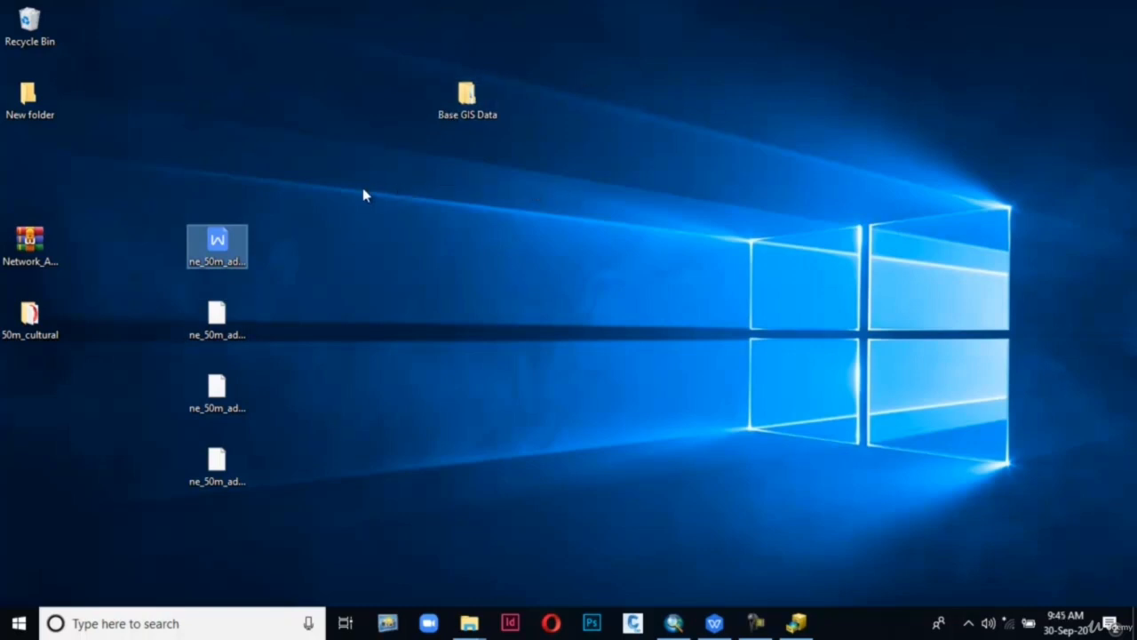
{"action": "left_click", "coordinate": [453, 91]}
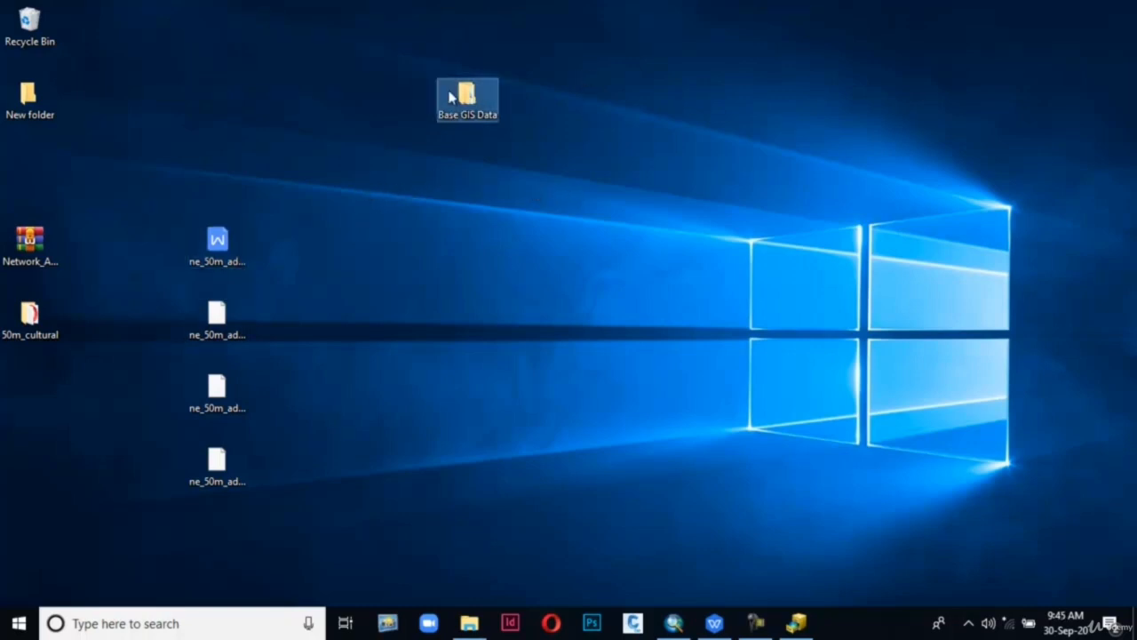
{"action": "double_click", "coordinate": [454, 92]}
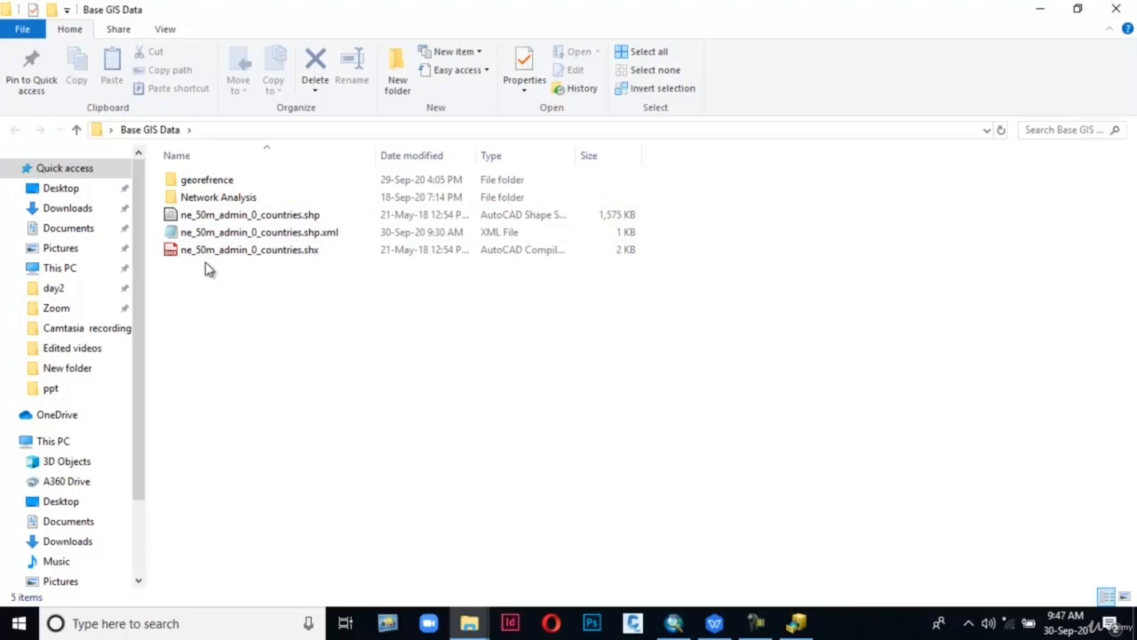
{"action": "key", "text": "super+d"}
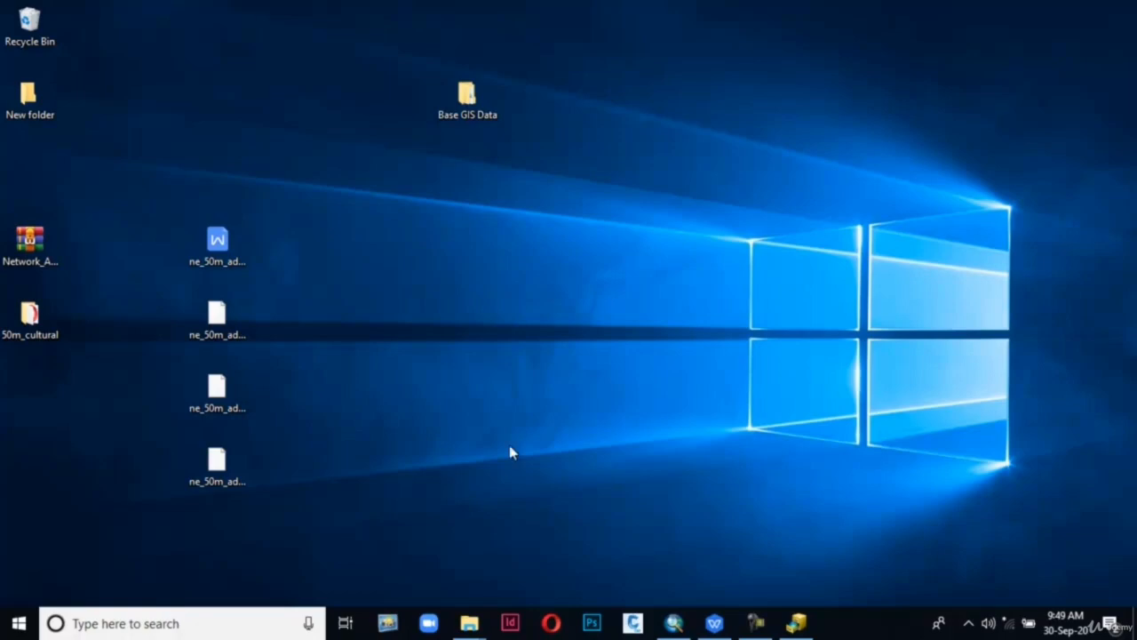
Step: Switch to ArcMap and try to add ne_50m_admin_0_countries.shp from the Base GIS Data folder to the map
{"action": "left_click", "coordinate": [673, 623]}
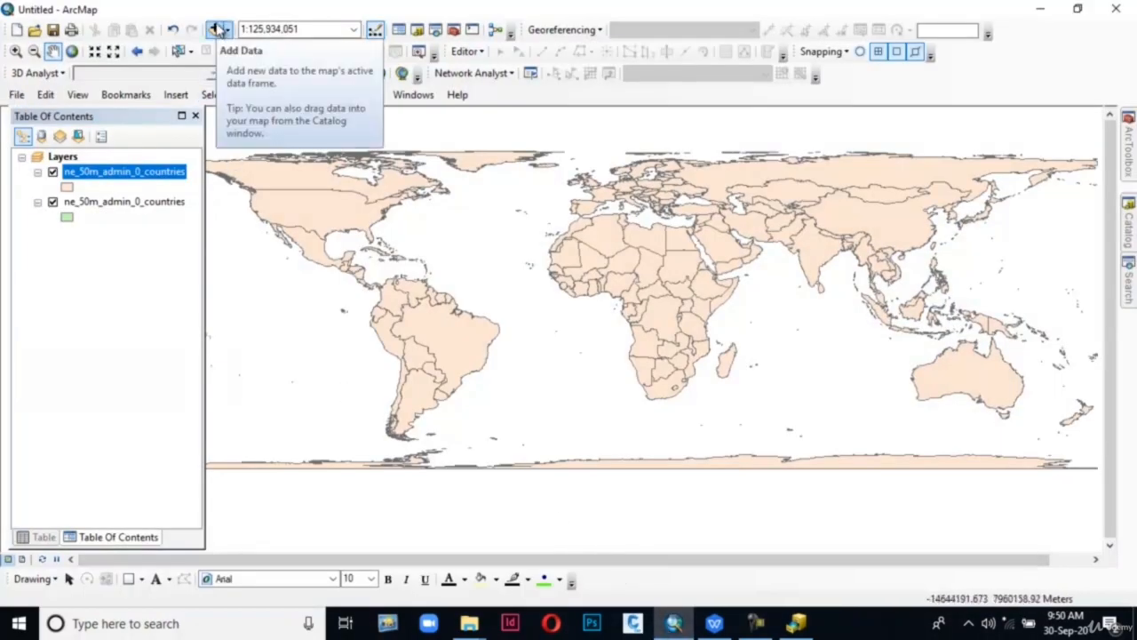
{"action": "left_click", "coordinate": [217, 30]}
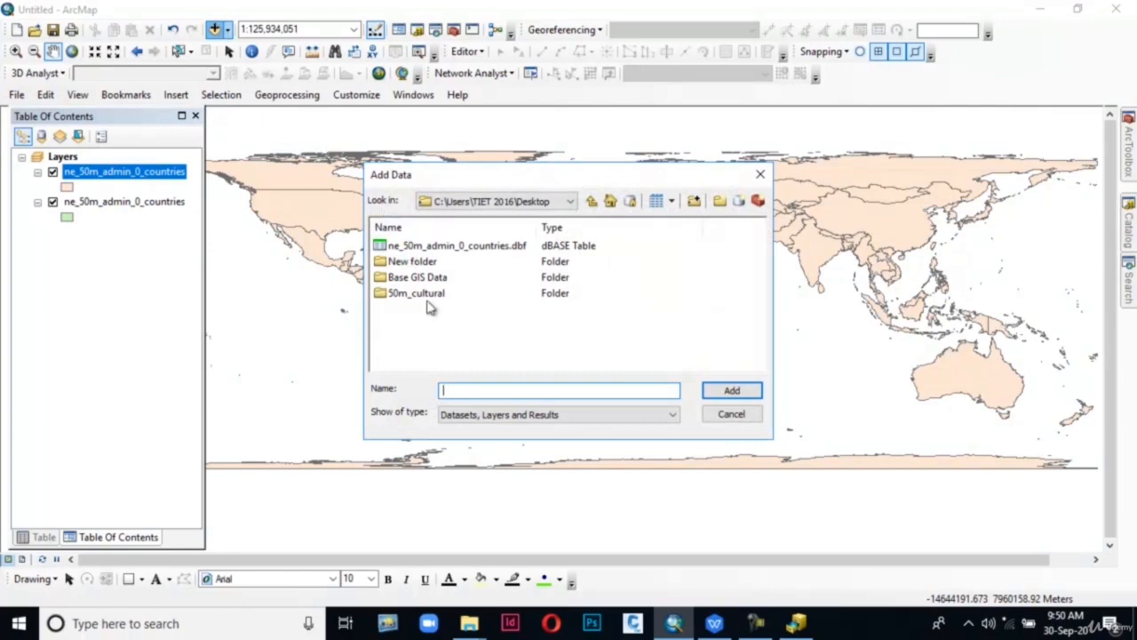
{"action": "double_click", "coordinate": [397, 278]}
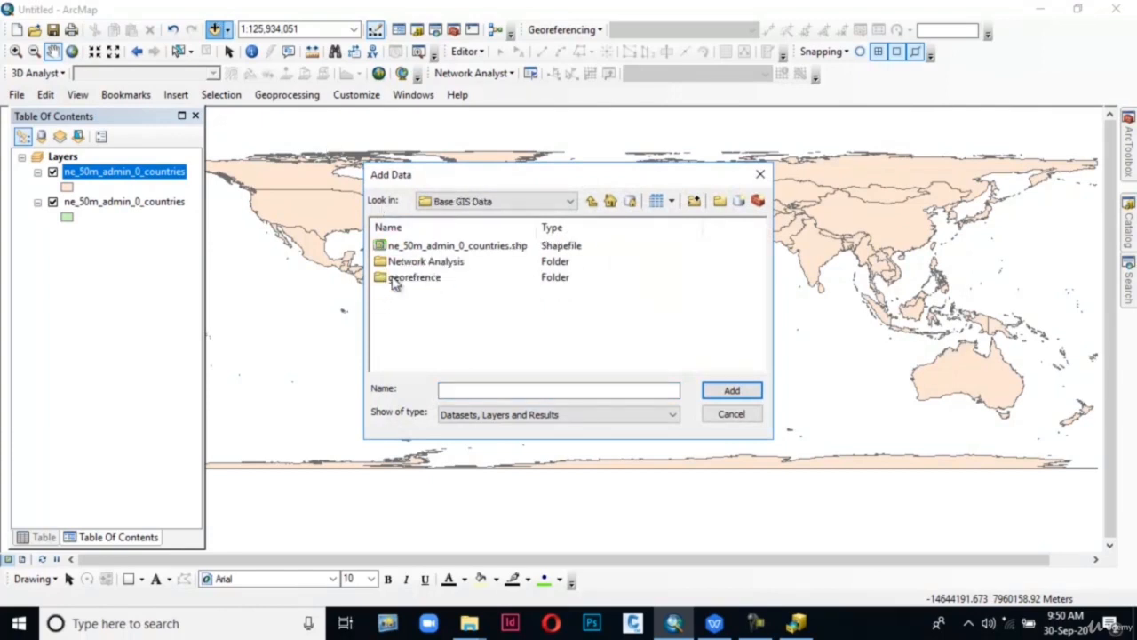
{"action": "left_click", "coordinate": [396, 247]}
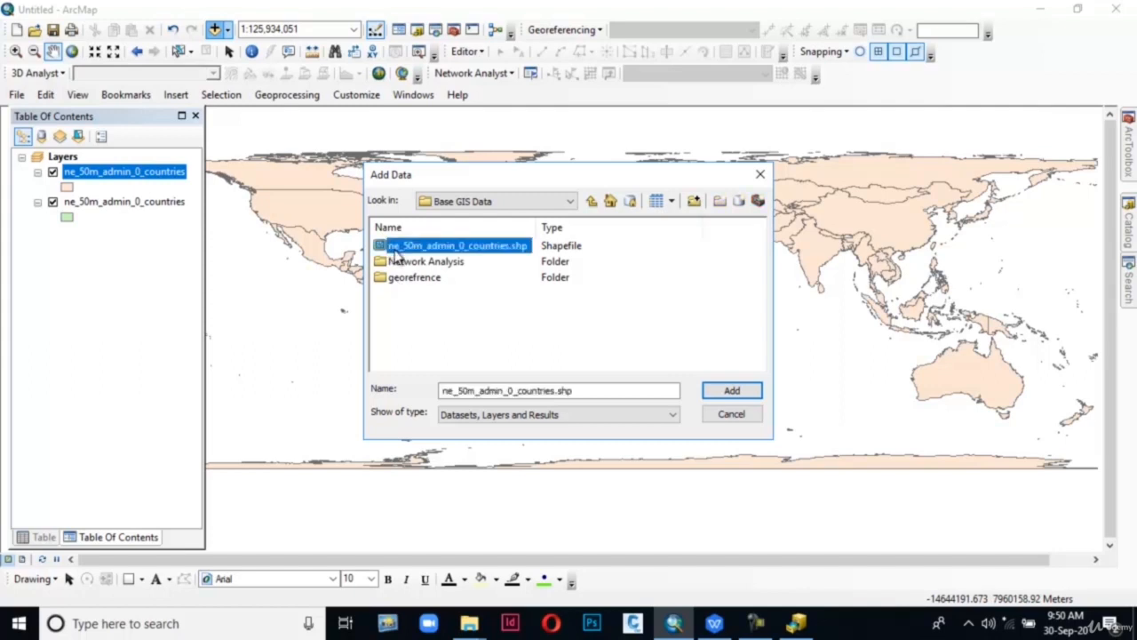
{"action": "left_click", "coordinate": [729, 393]}
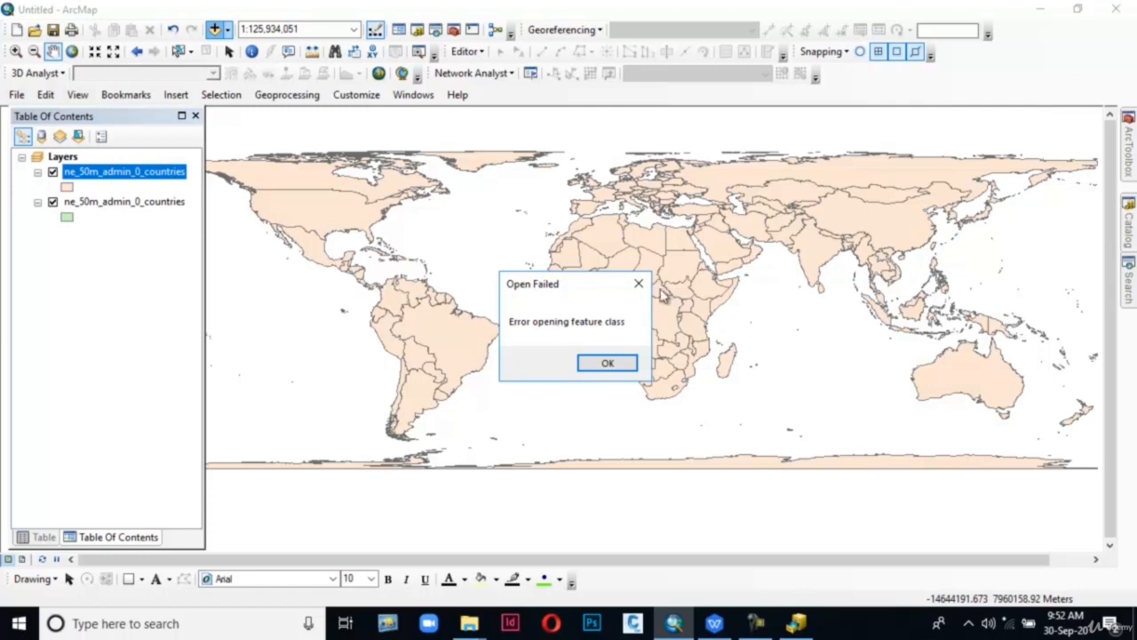
{"action": "left_click", "coordinate": [638, 284]}
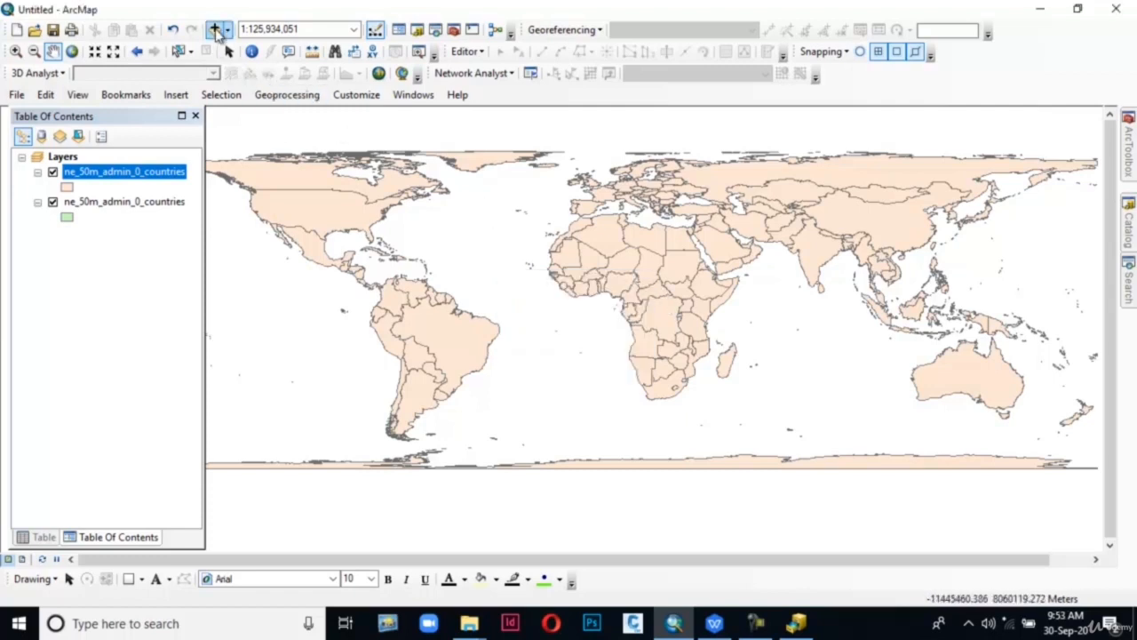
Step: Check which ne_50m_admin_0_countries files can be added from the Base GIS Data and Desktop folders, without adding any
{"action": "left_click", "coordinate": [215, 31]}
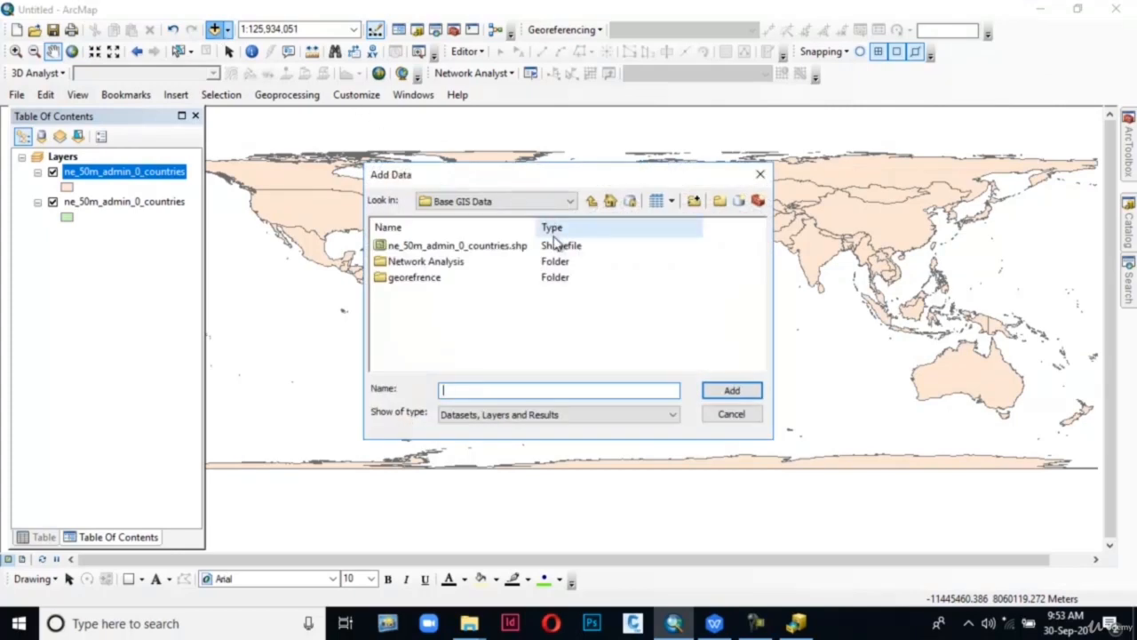
{"action": "left_click", "coordinate": [593, 205]}
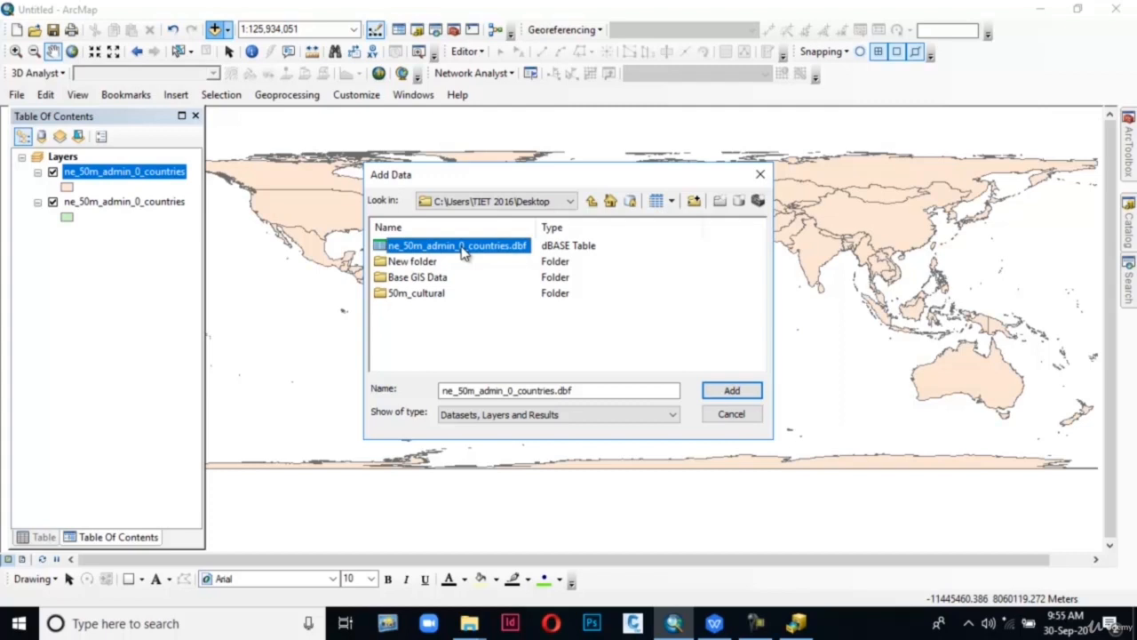
{"action": "left_click", "coordinate": [761, 175]}
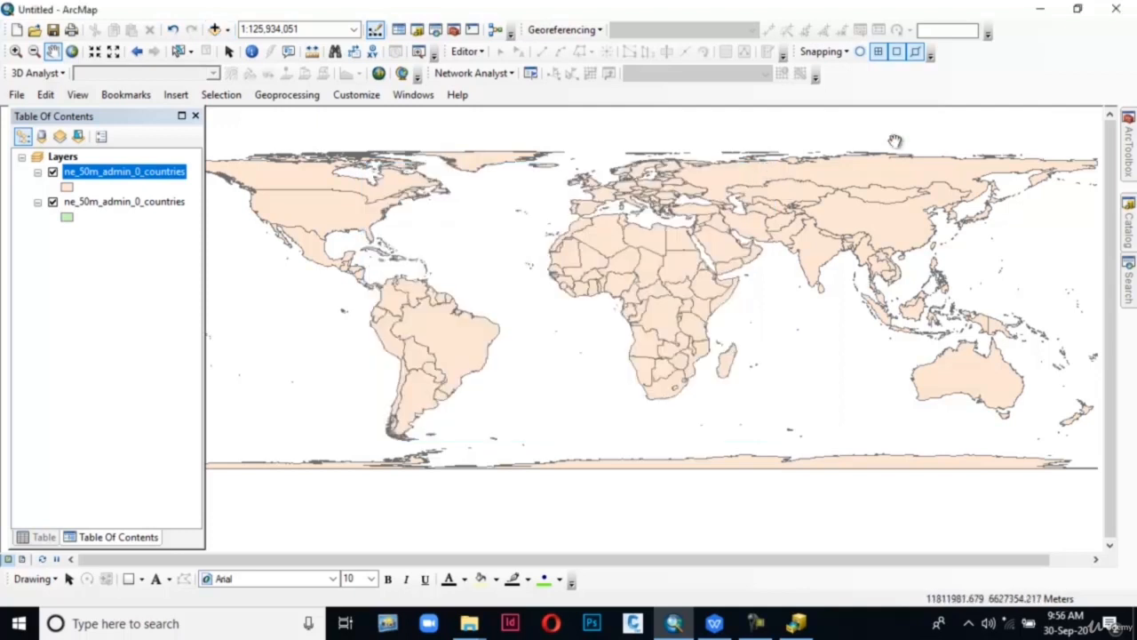
Step: Move the .shp, .shp.xml and .shx files of ne_50m_admin_0_countries from the Base GIS Data folder back to the desktop
{"action": "left_click", "coordinate": [1038, 11]}
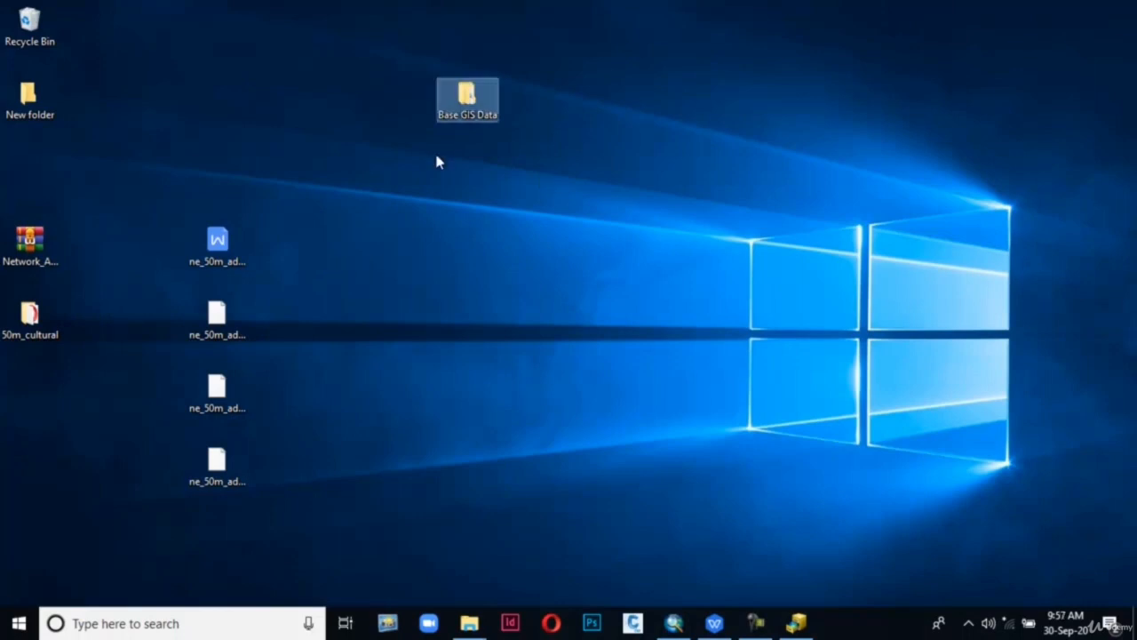
{"action": "double_click", "coordinate": [474, 118]}
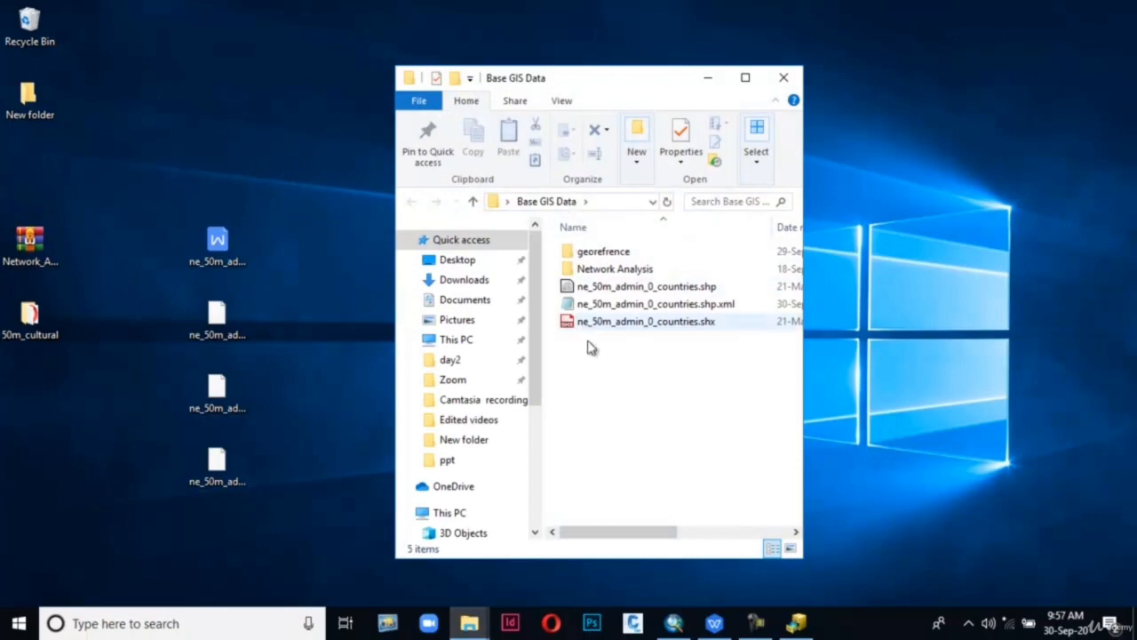
{"action": "left_click_drag", "start_coordinate": [574, 355], "coordinate": [230, 172]}
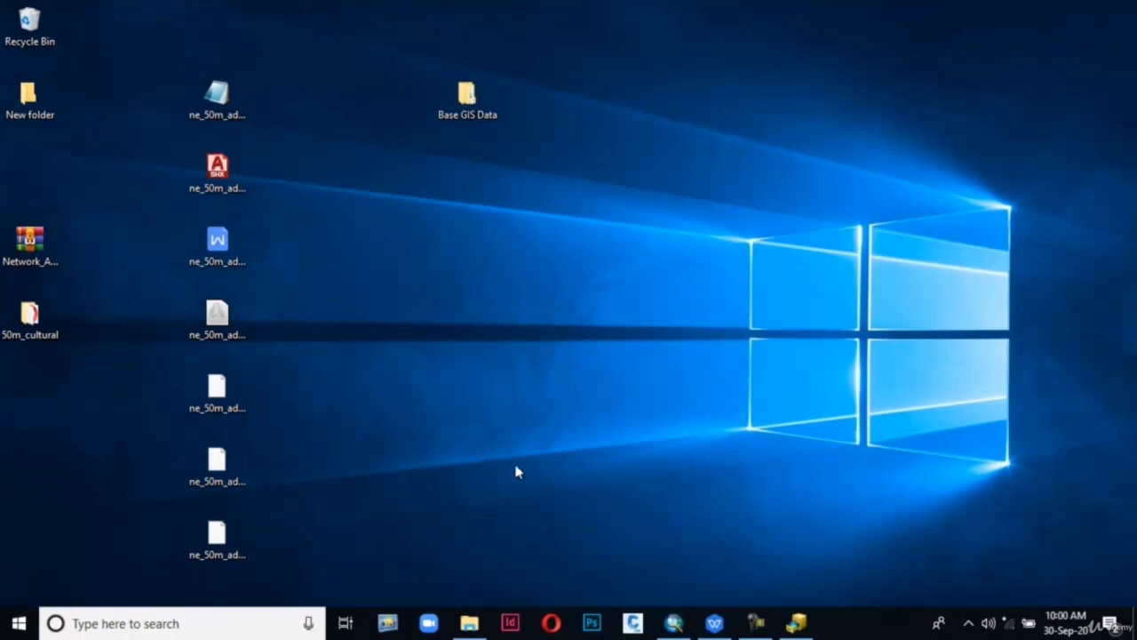
Step: Return to ArcMap and add the restored ne_50m_admin_0_countries.shp from the Desktop folder connection as another layer
{"action": "left_click", "coordinate": [675, 624]}
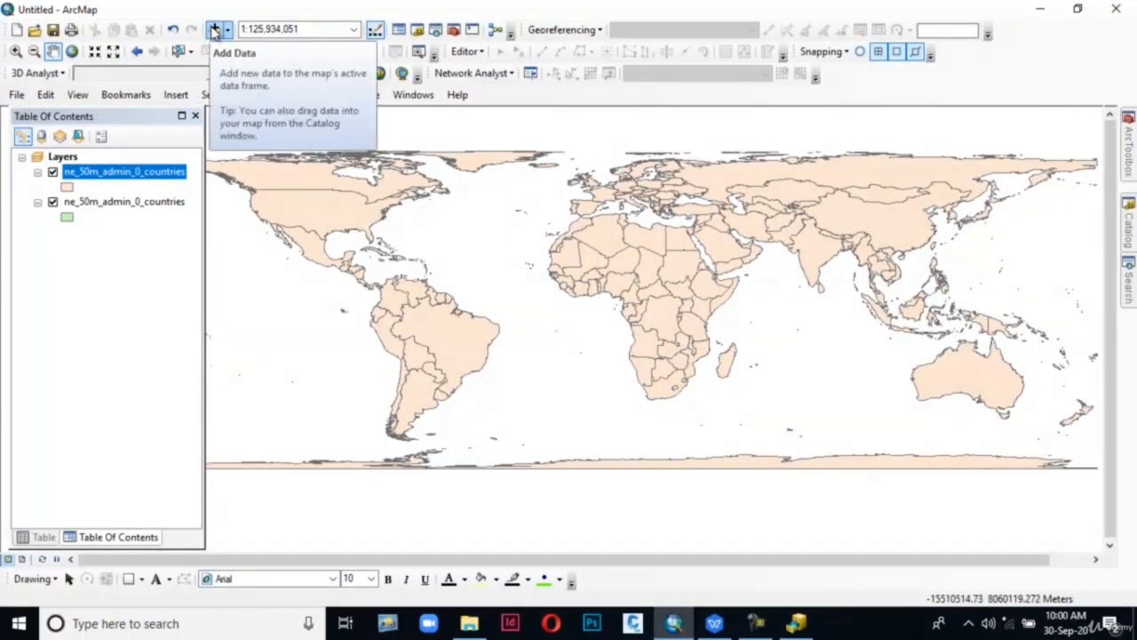
{"action": "left_click", "coordinate": [214, 30]}
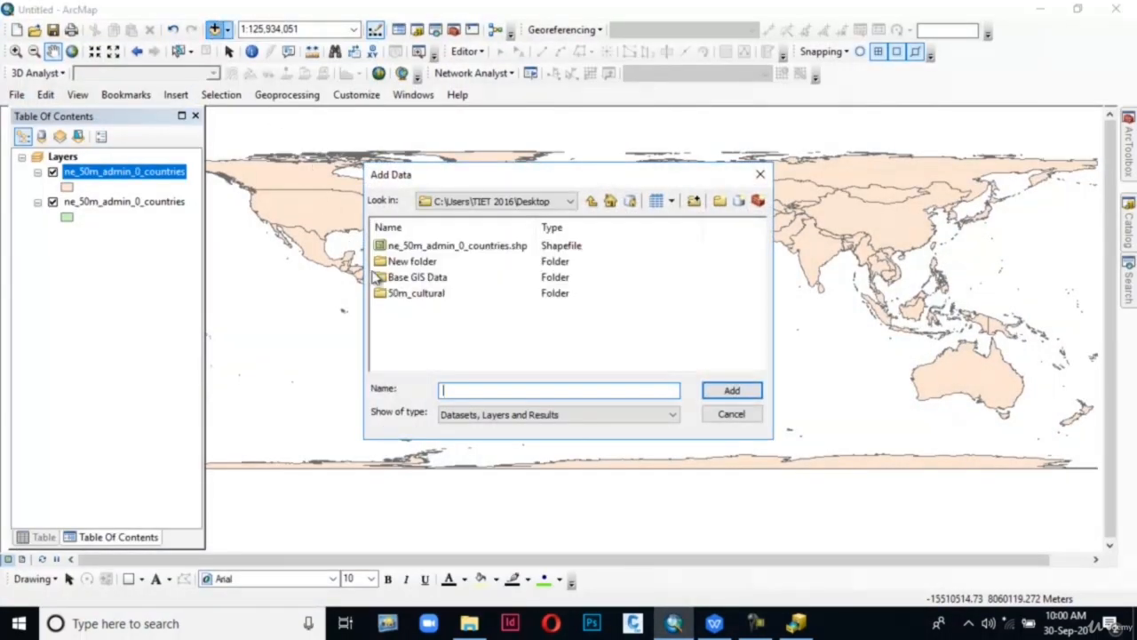
{"action": "left_click", "coordinate": [433, 250]}
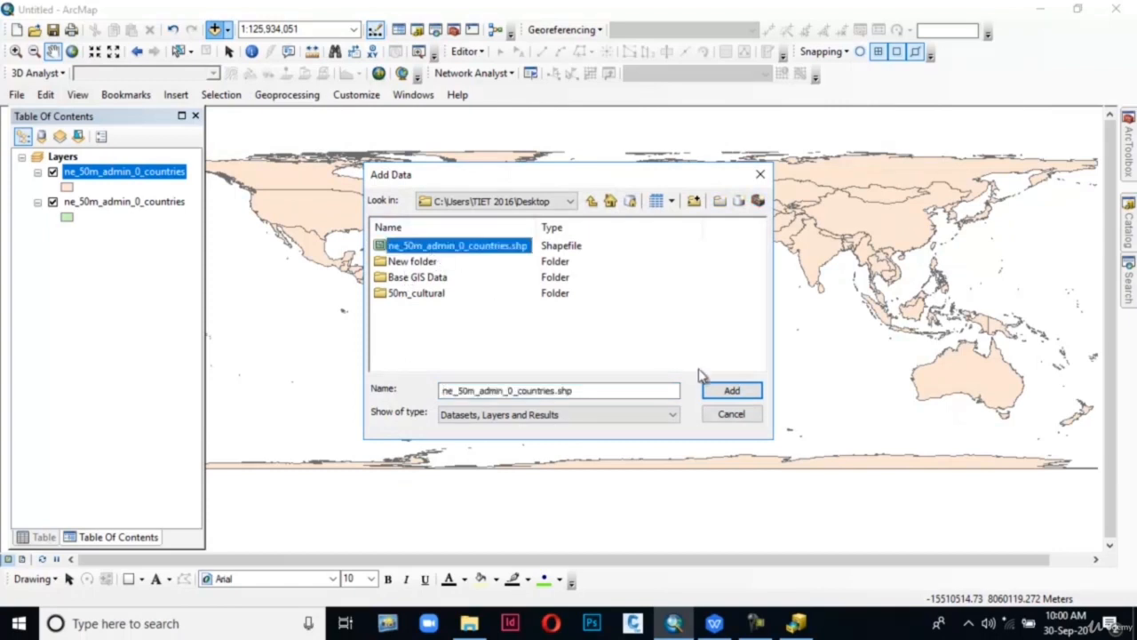
{"action": "left_click", "coordinate": [727, 395]}
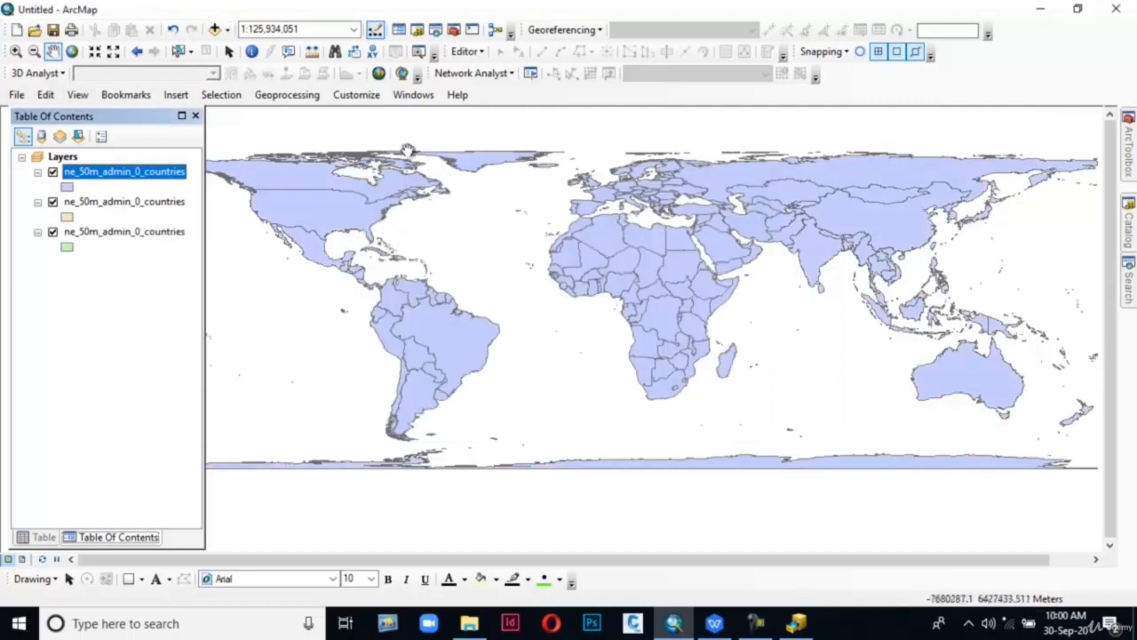